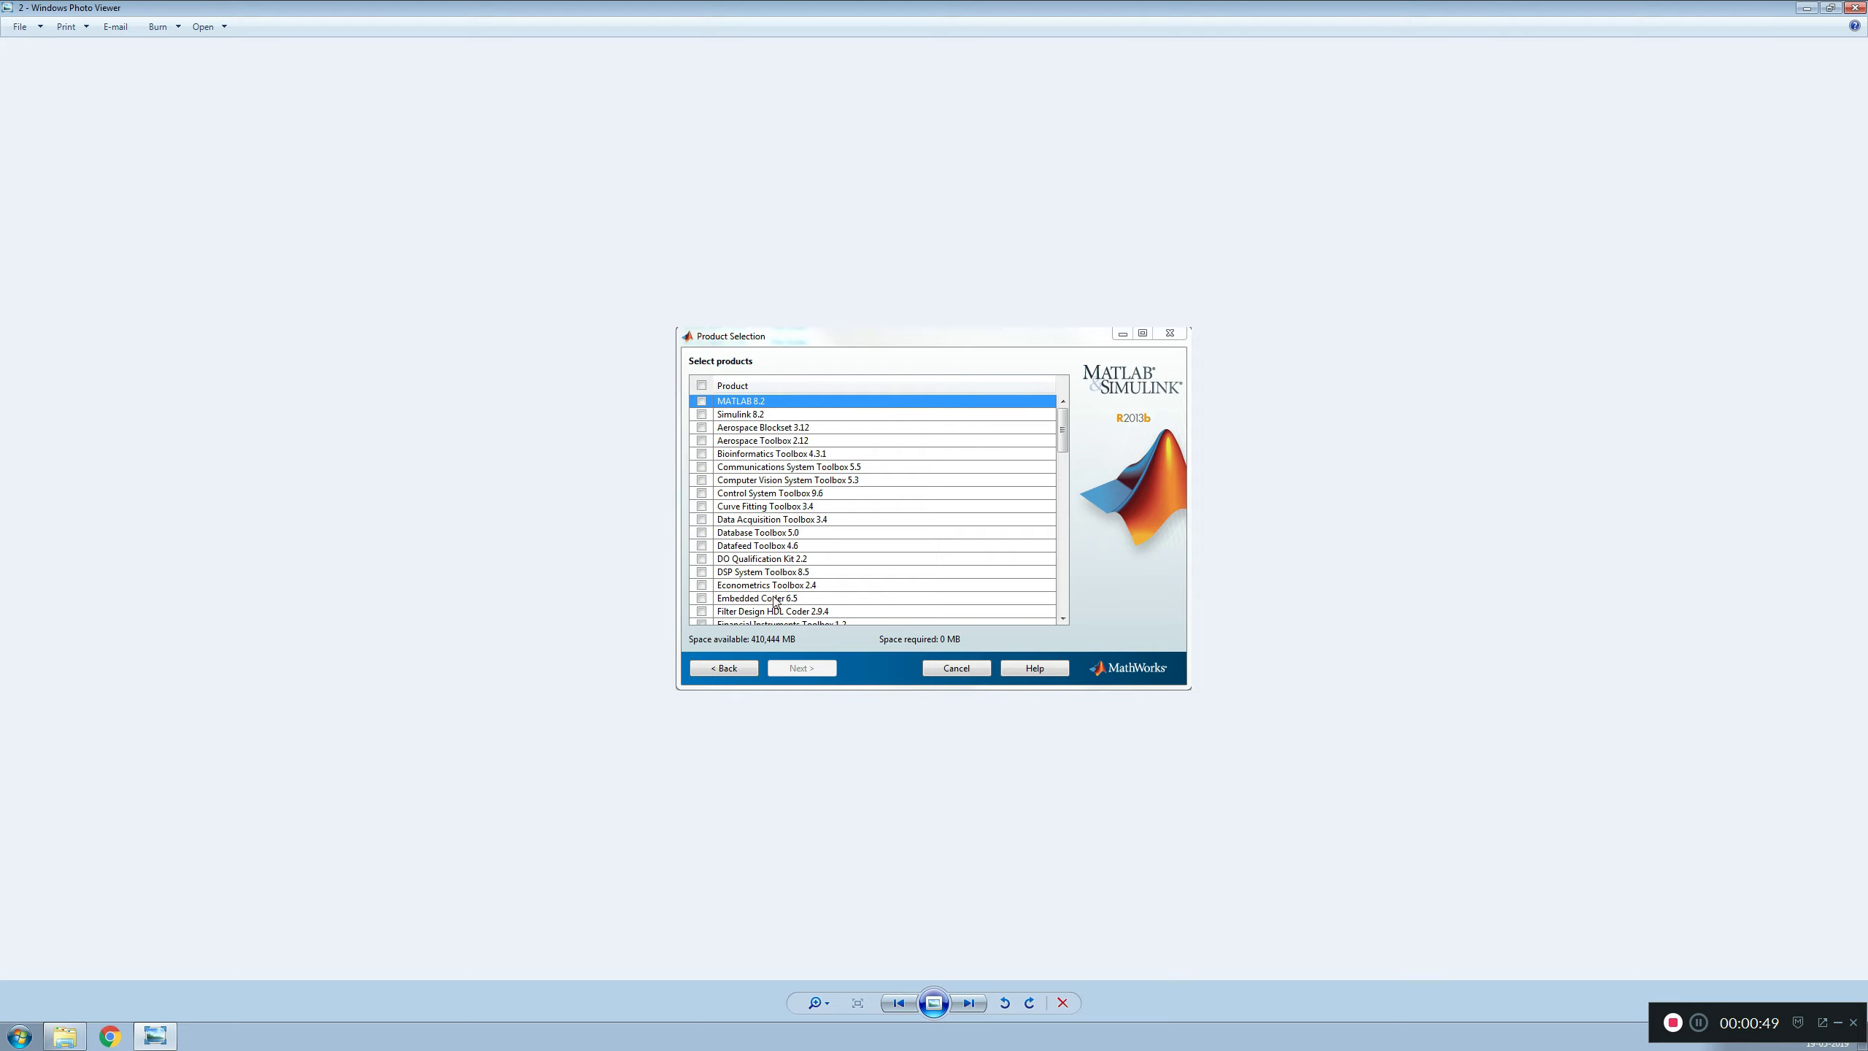
- Review the MATLAB R2013b product selection screenshots through the SimPowerSystems and Simulink Coder page, and close the viewer and its folder
{"action": "left_click", "coordinate": [969, 998]}
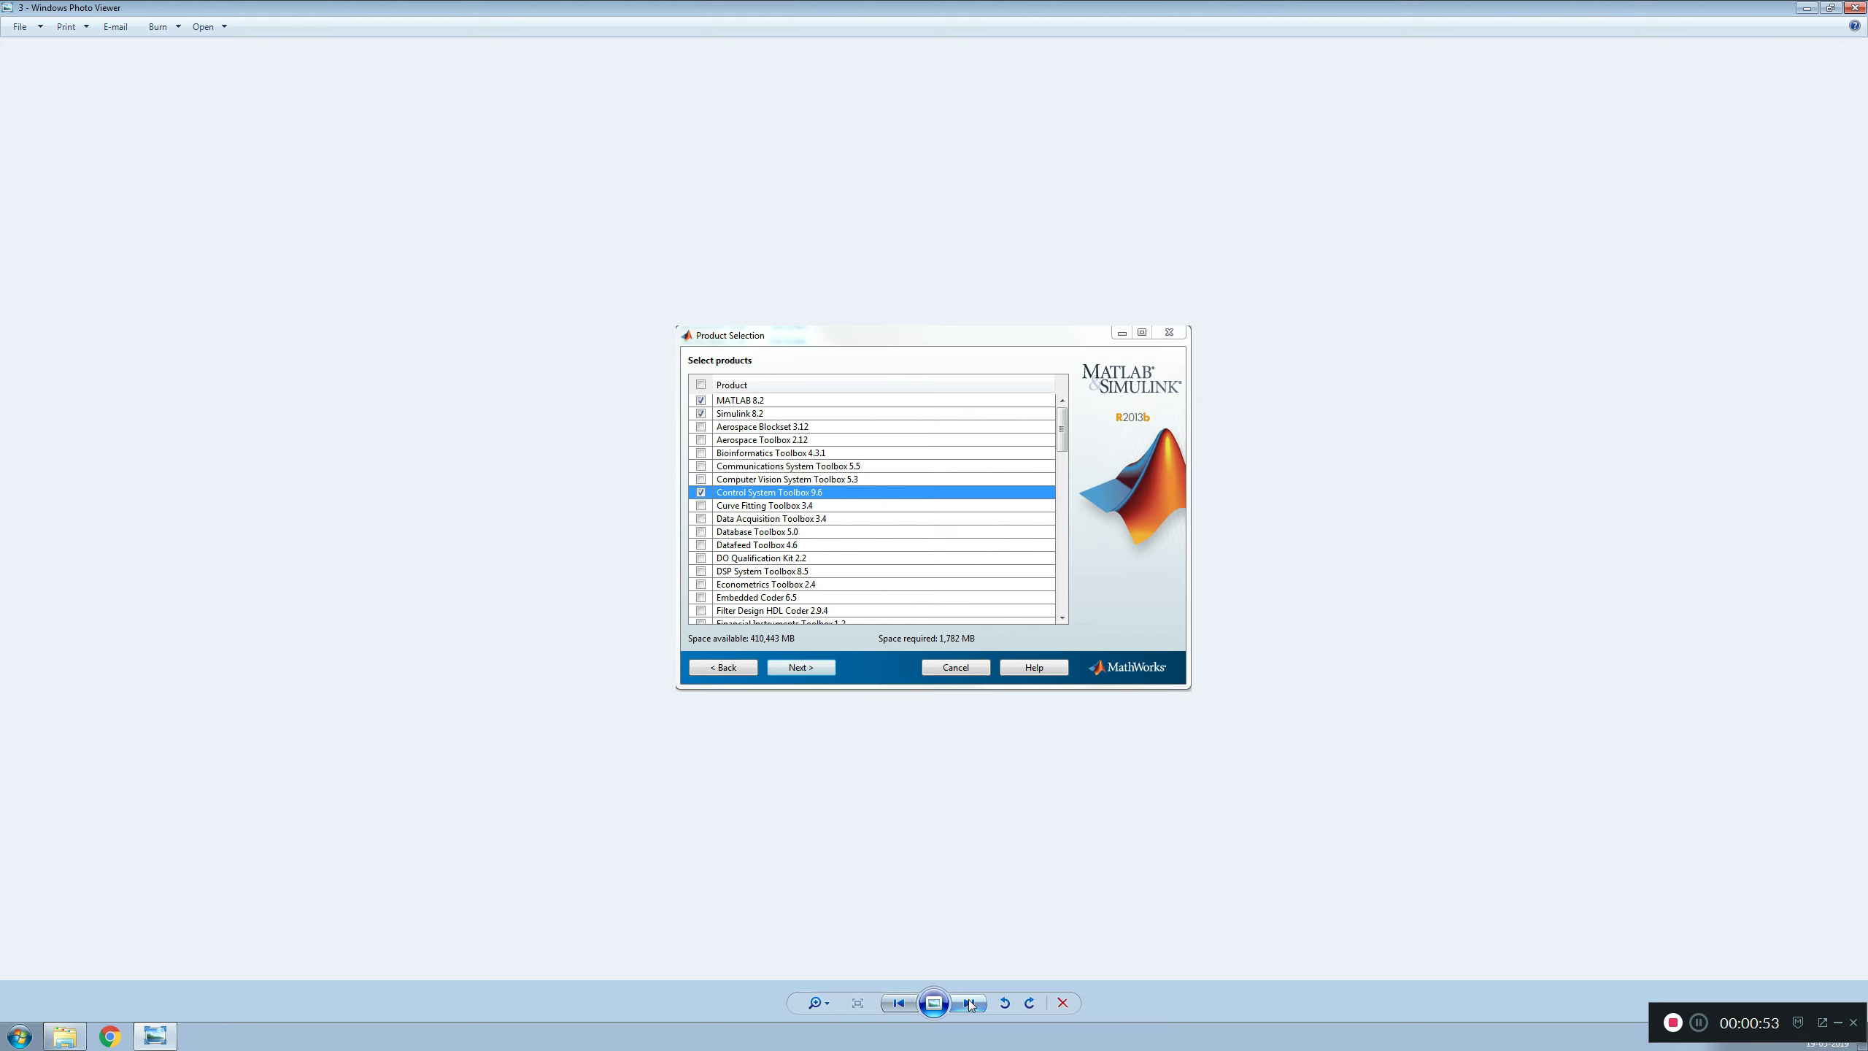
{"action": "left_click", "coordinate": [969, 998]}
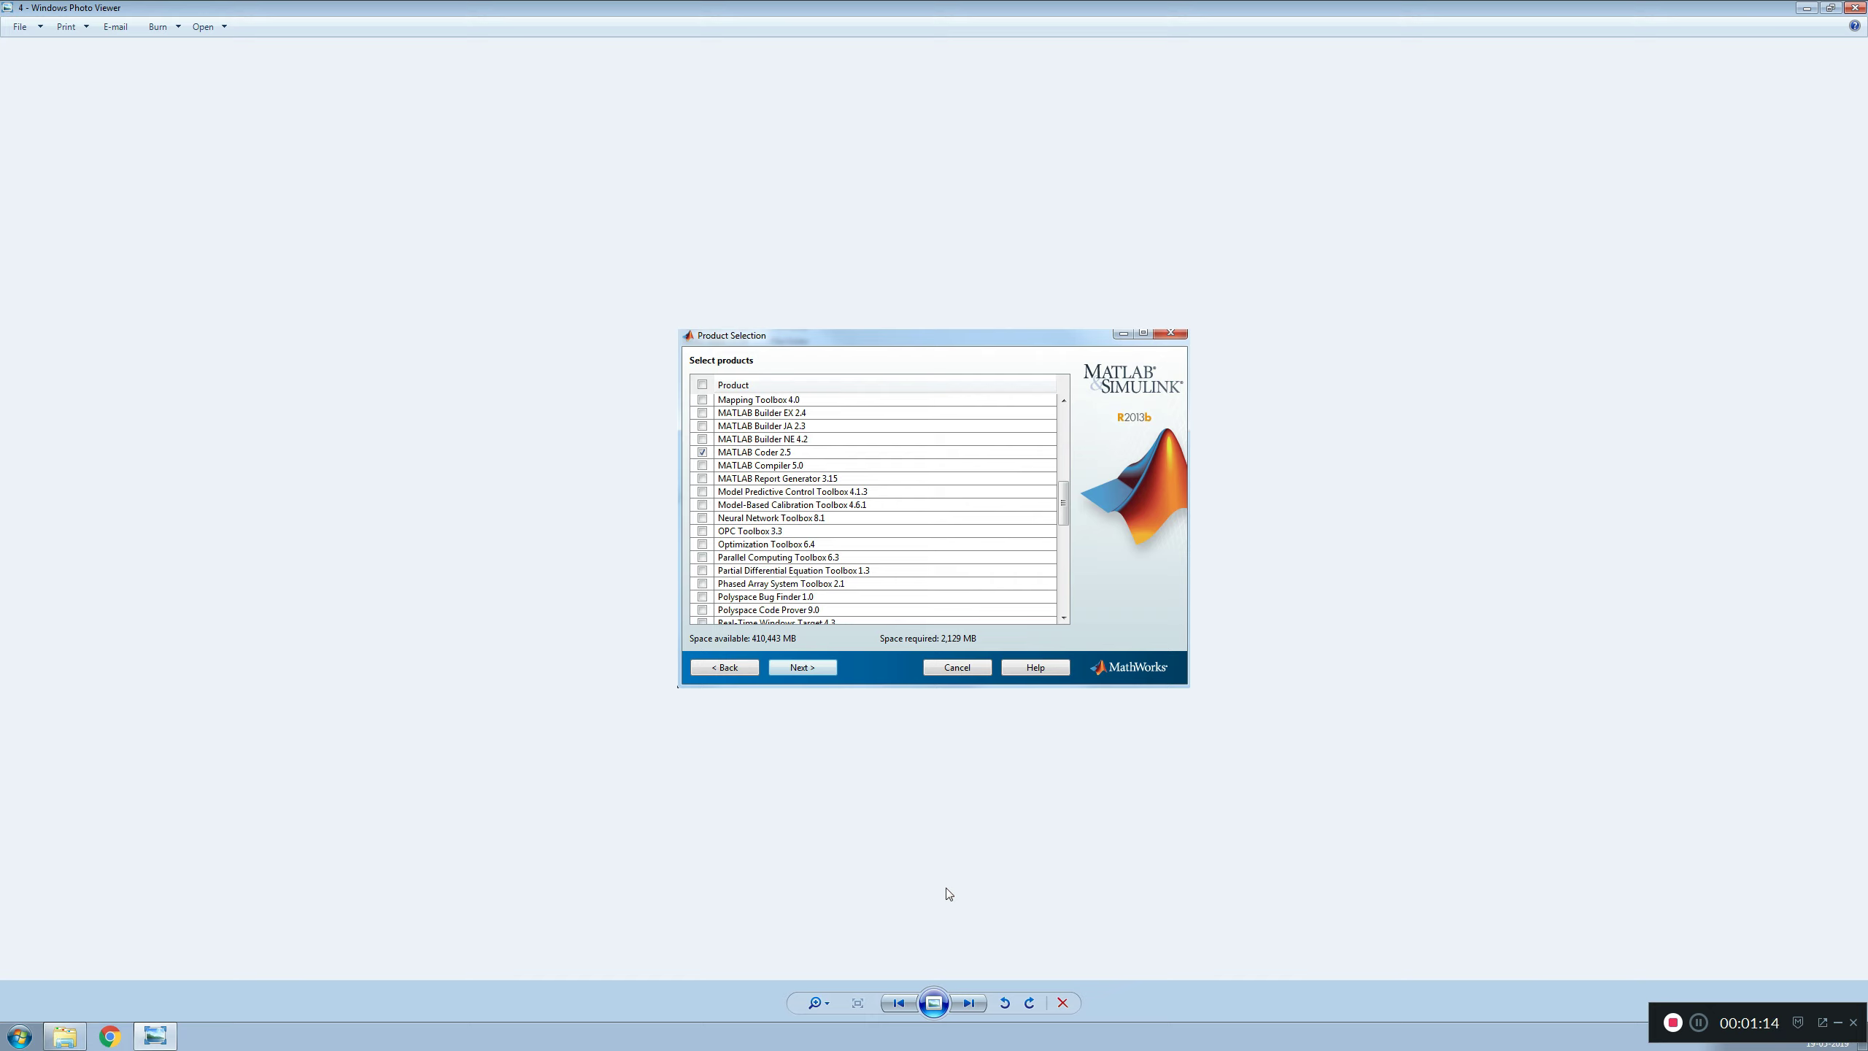
{"action": "left_click", "coordinate": [967, 1005]}
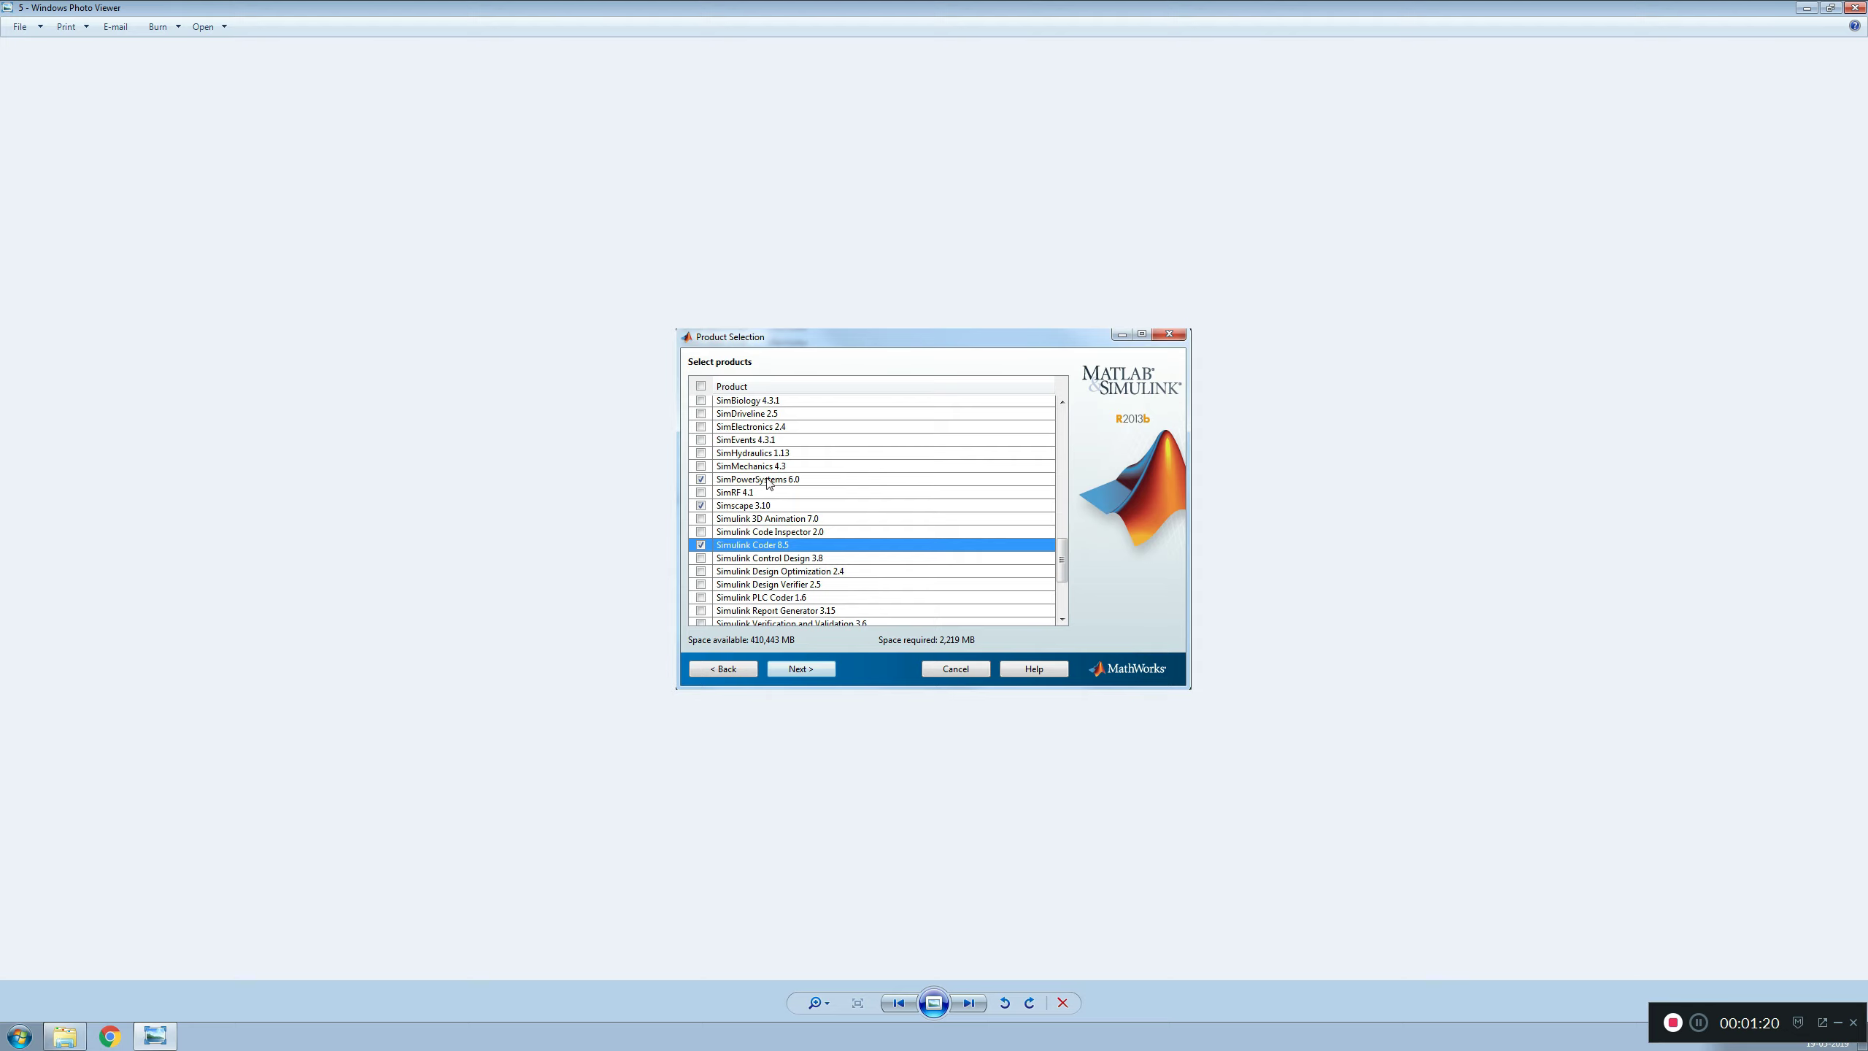
{"action": "left_click", "coordinate": [702, 480]}
{"action": "left_click", "coordinate": [1855, 7]}
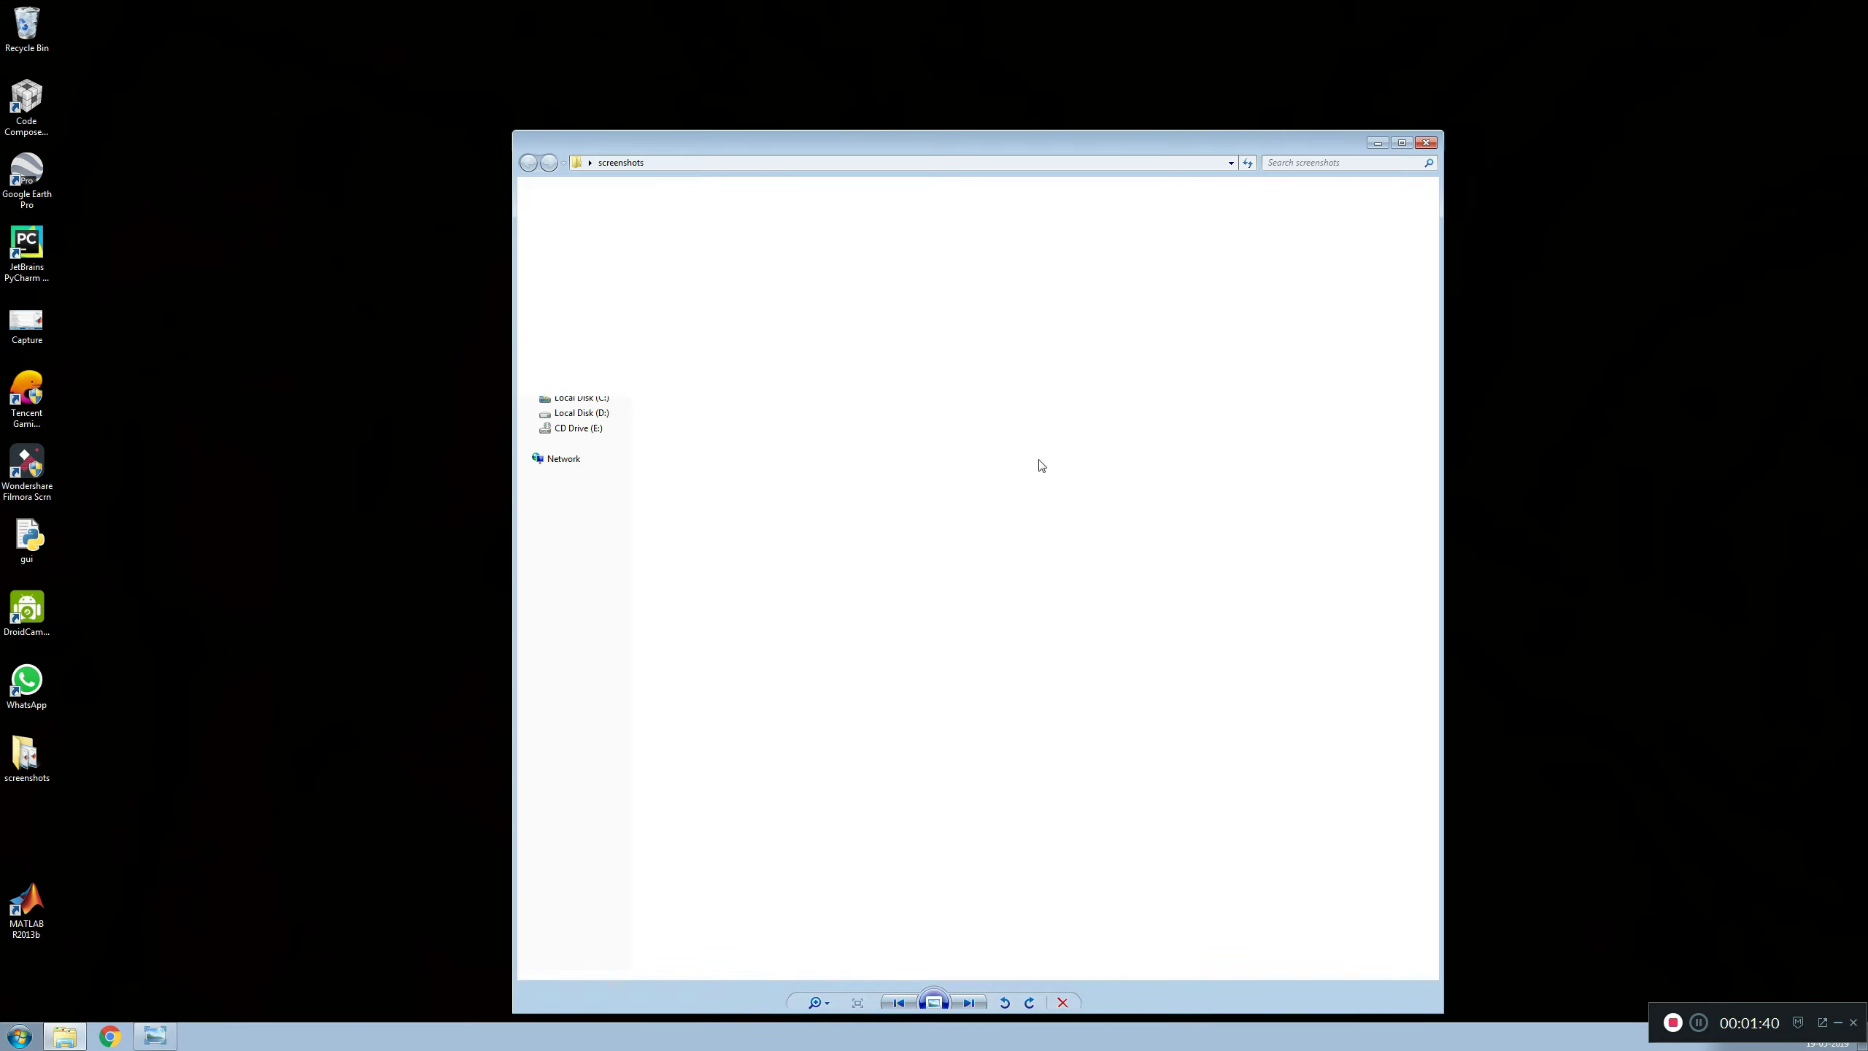
{"action": "left_click", "coordinate": [1424, 142]}
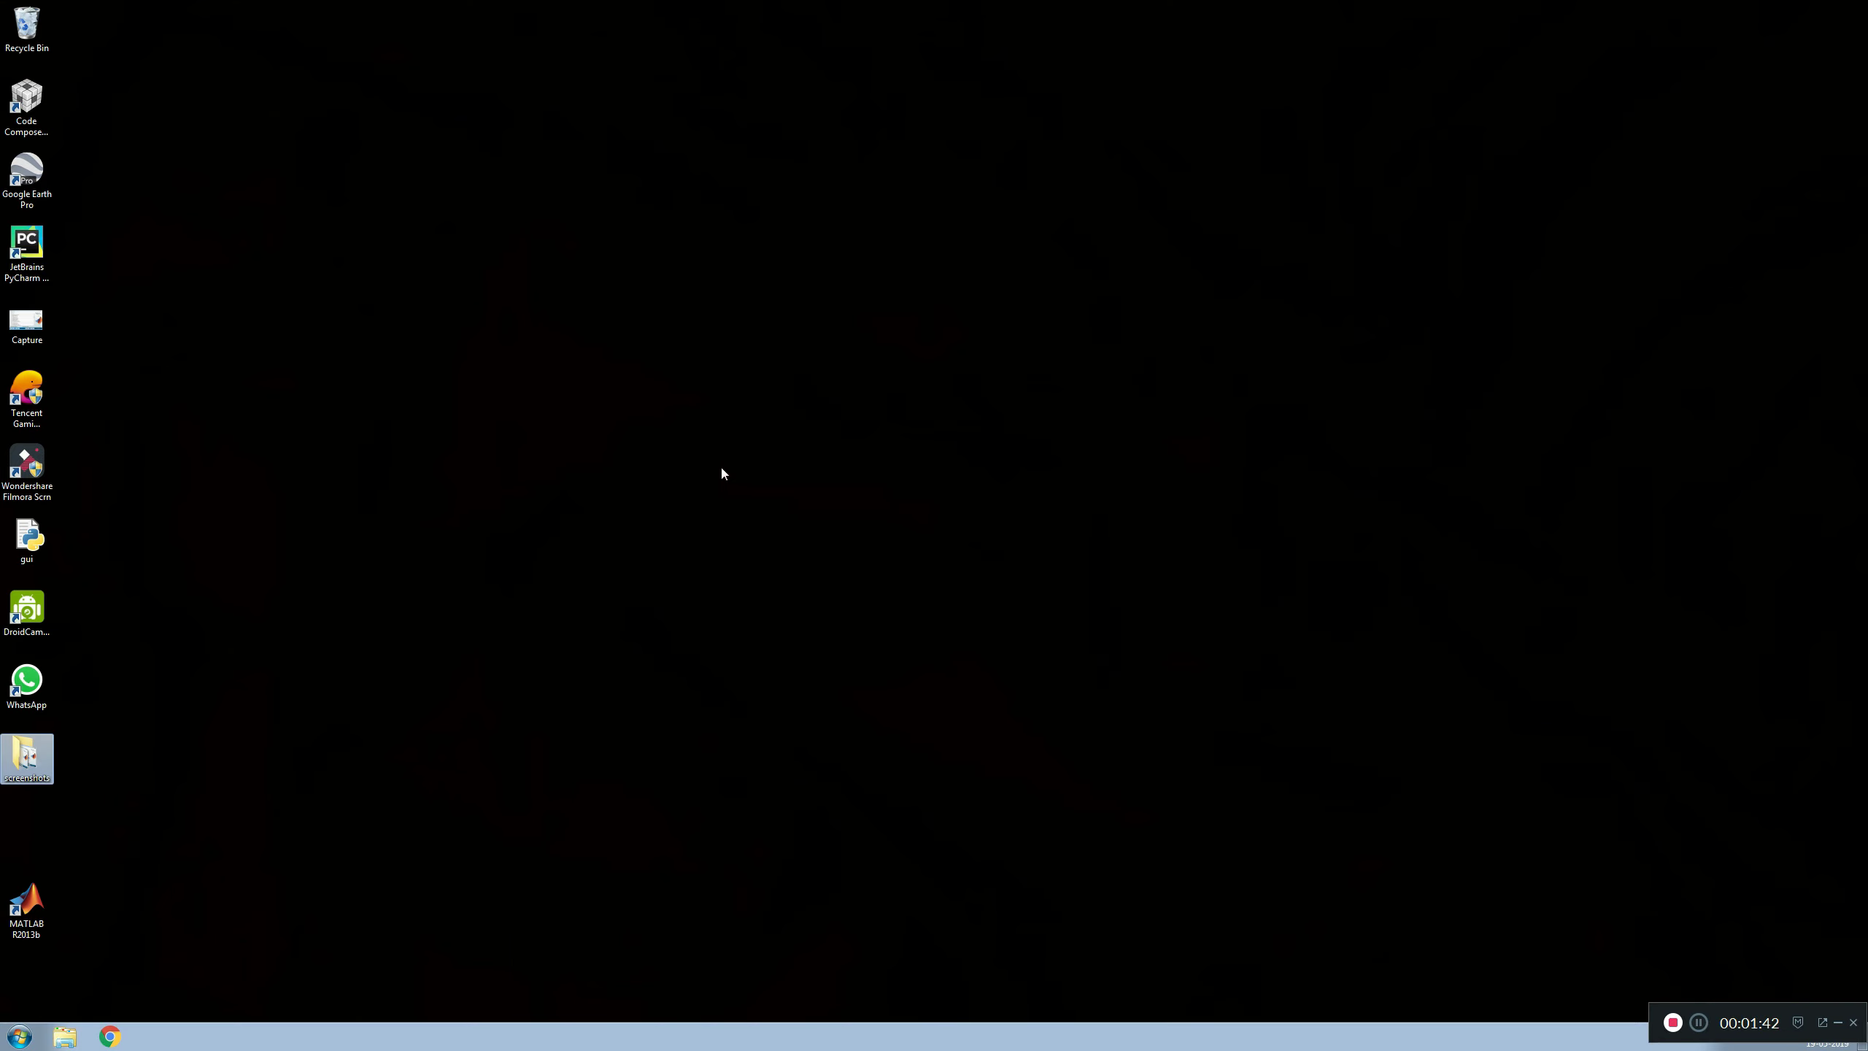
- Start MATLAB R2013b and bring up the Simulink Library Browser in the middle of the screen
{"action": "double_click", "coordinate": [52, 916]}
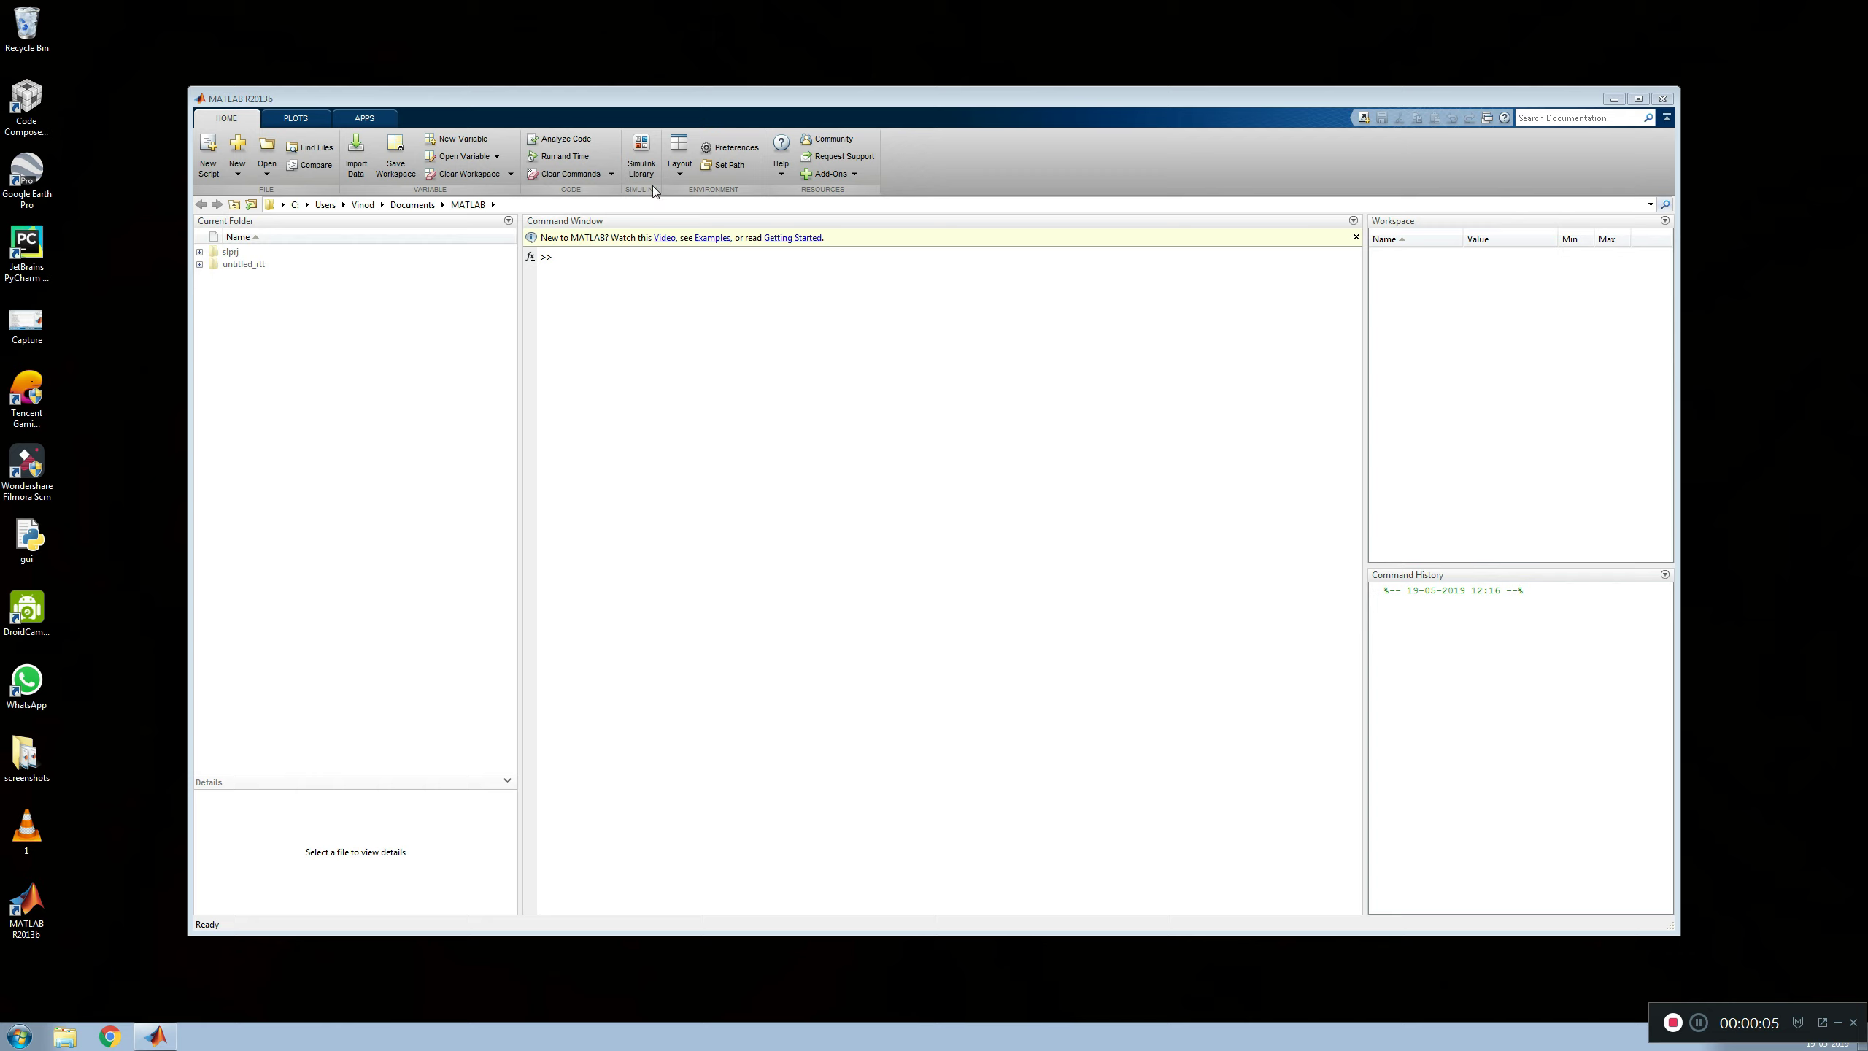
{"action": "left_click", "coordinate": [644, 167]}
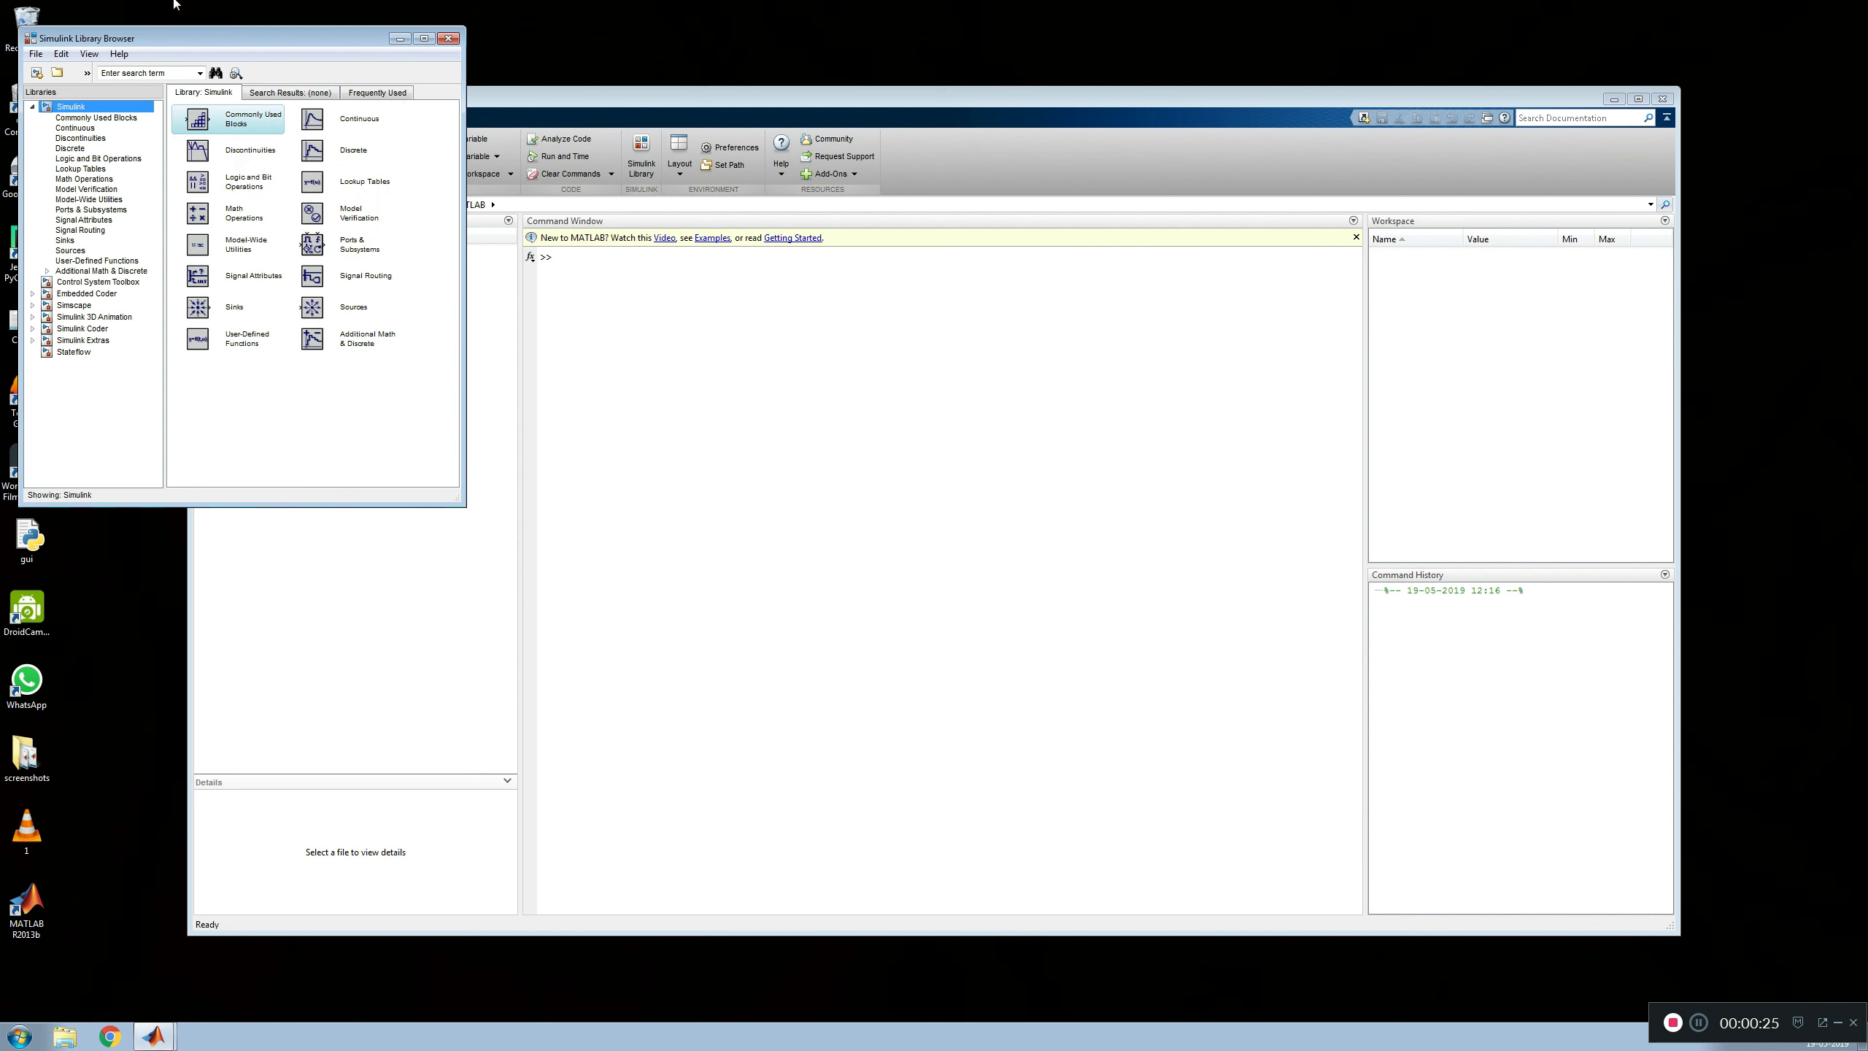
{"action": "left_click_drag", "start_coordinate": [186, 36], "coordinate": [847, 302]}
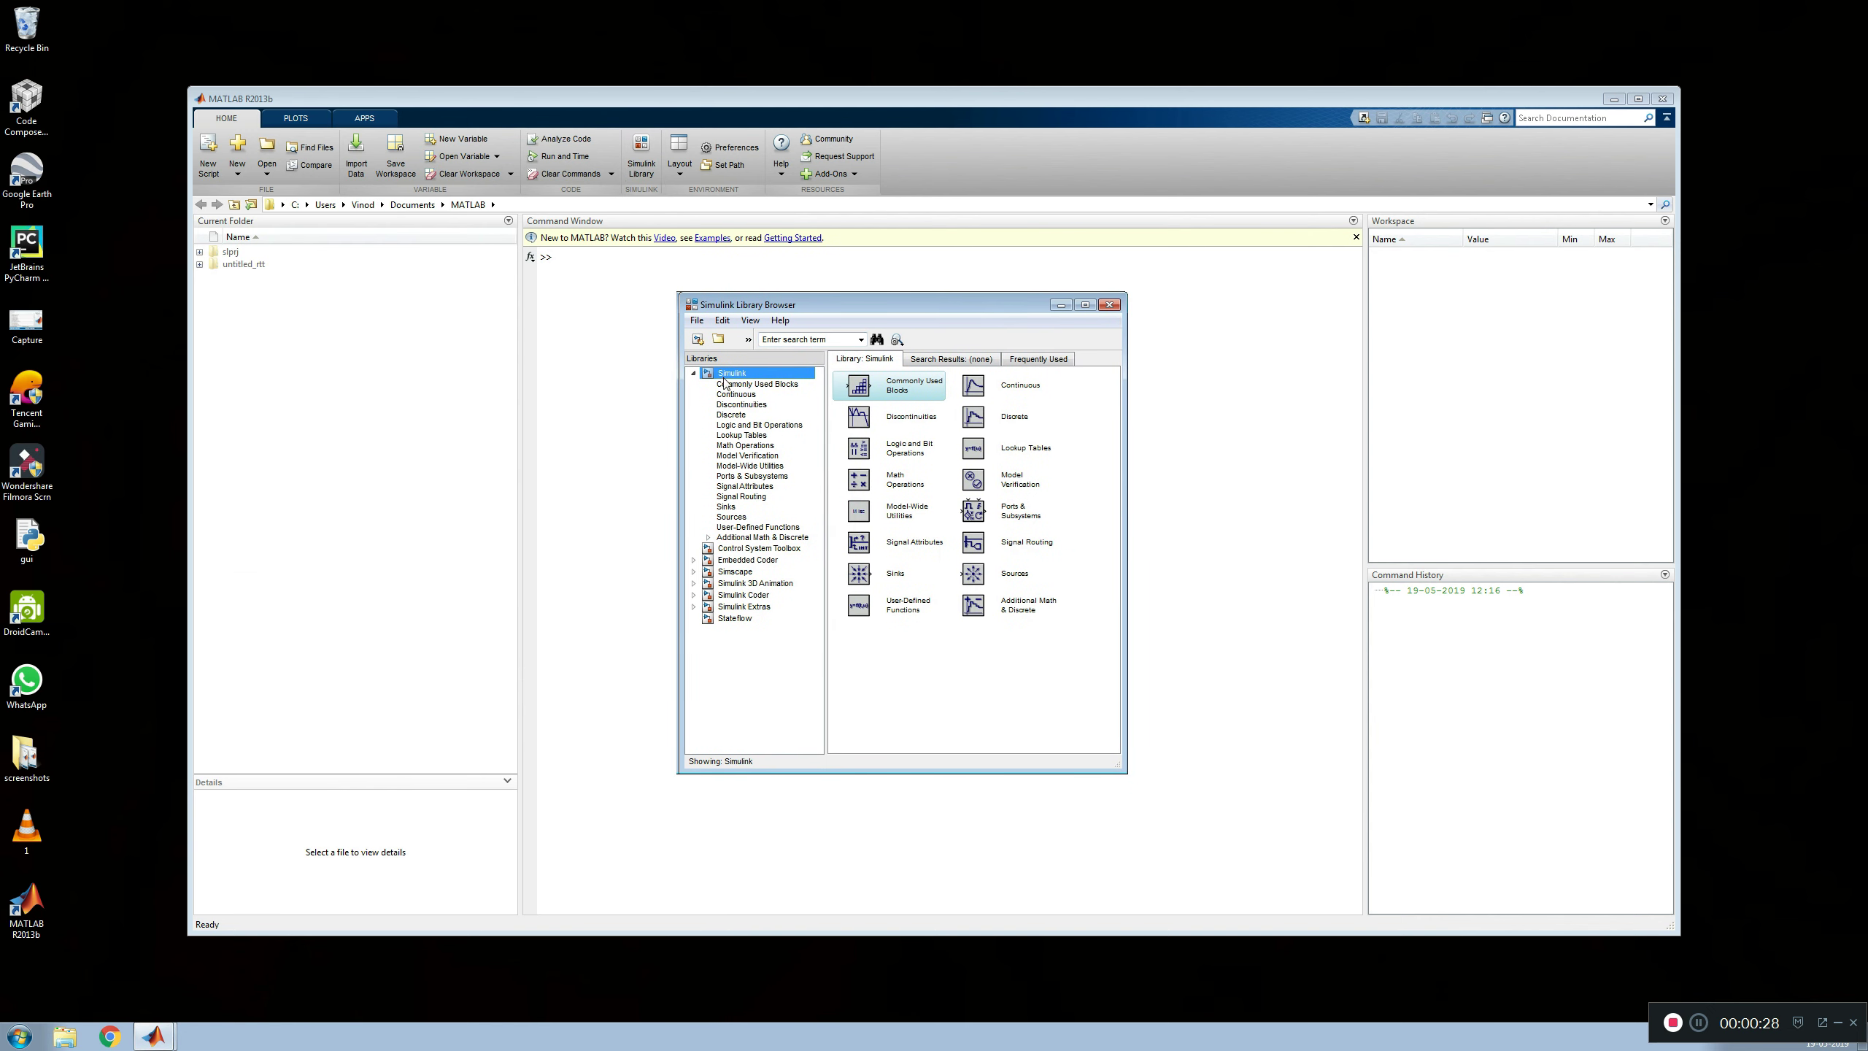
- Check the Control System Toolbox, Embedded Coder with its Embedded Targets, and Simscape's SimPowerSystems libraries, and close the library browser
{"action": "left_click", "coordinate": [733, 549]}
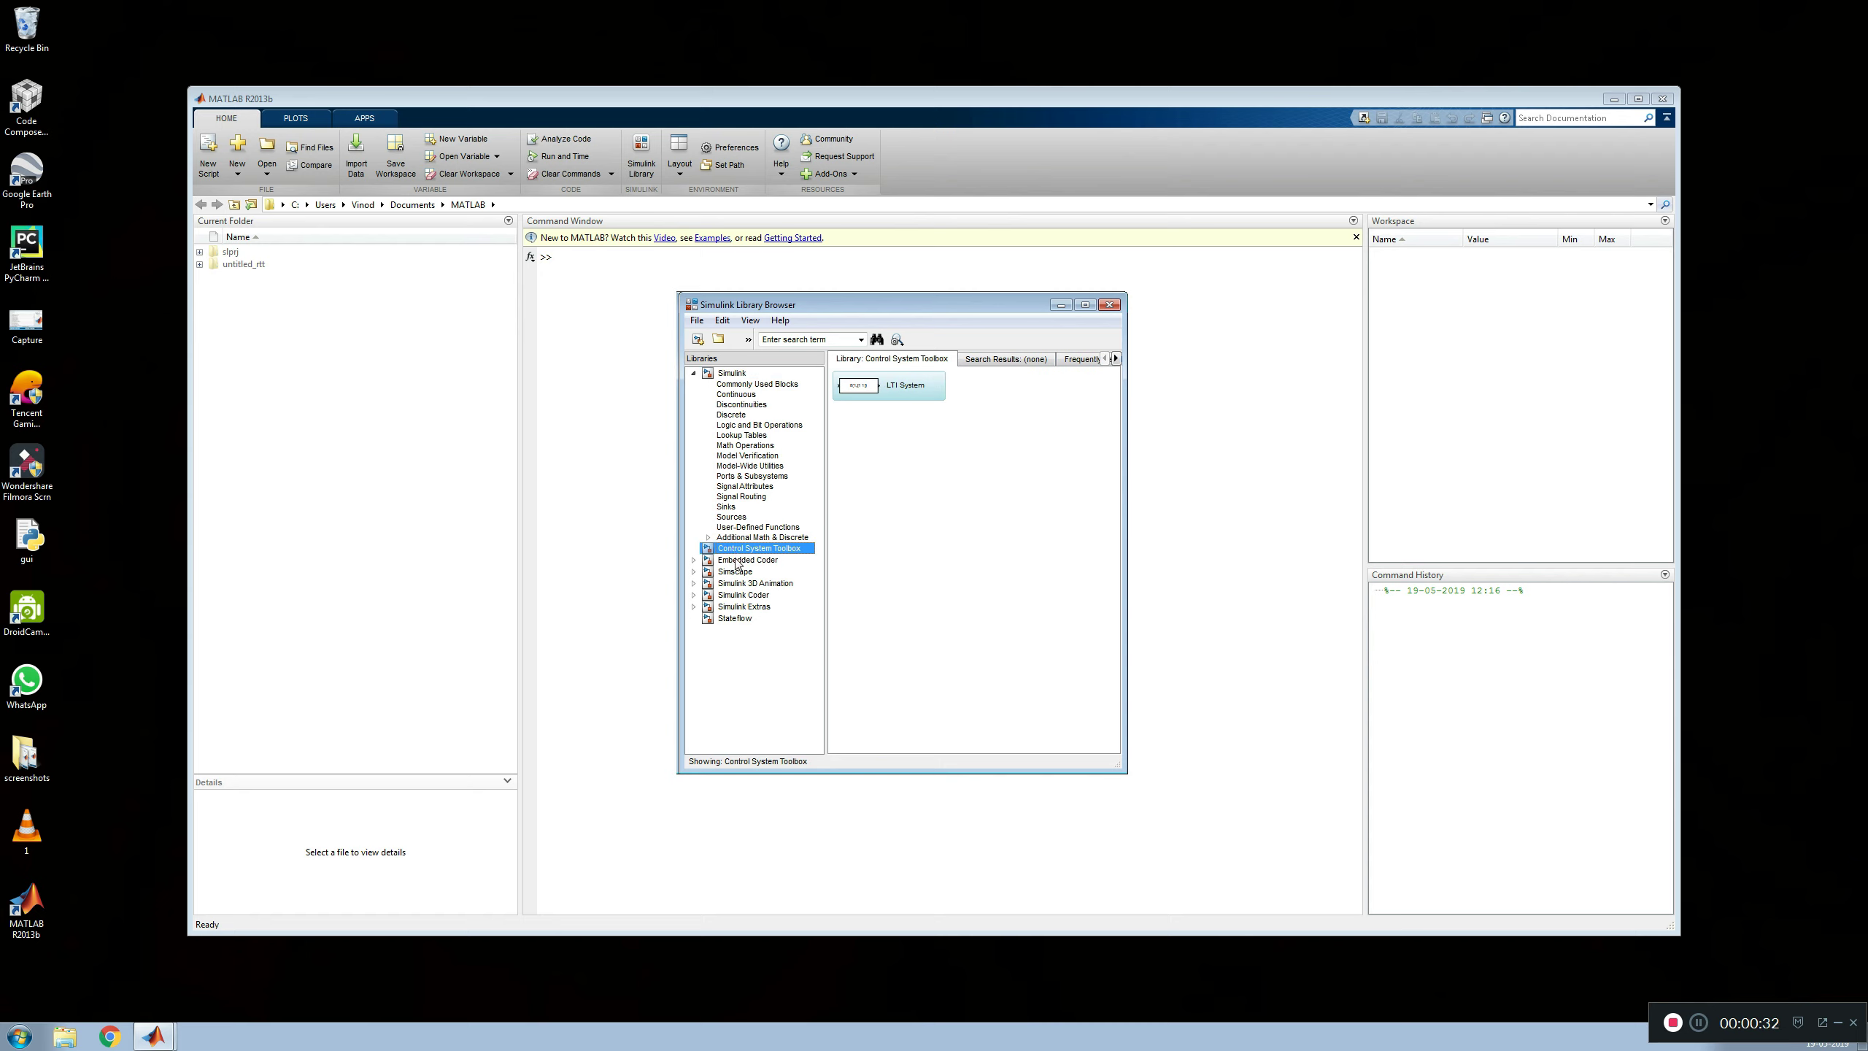
{"action": "left_click", "coordinate": [738, 561]}
{"action": "left_click", "coordinate": [694, 560]}
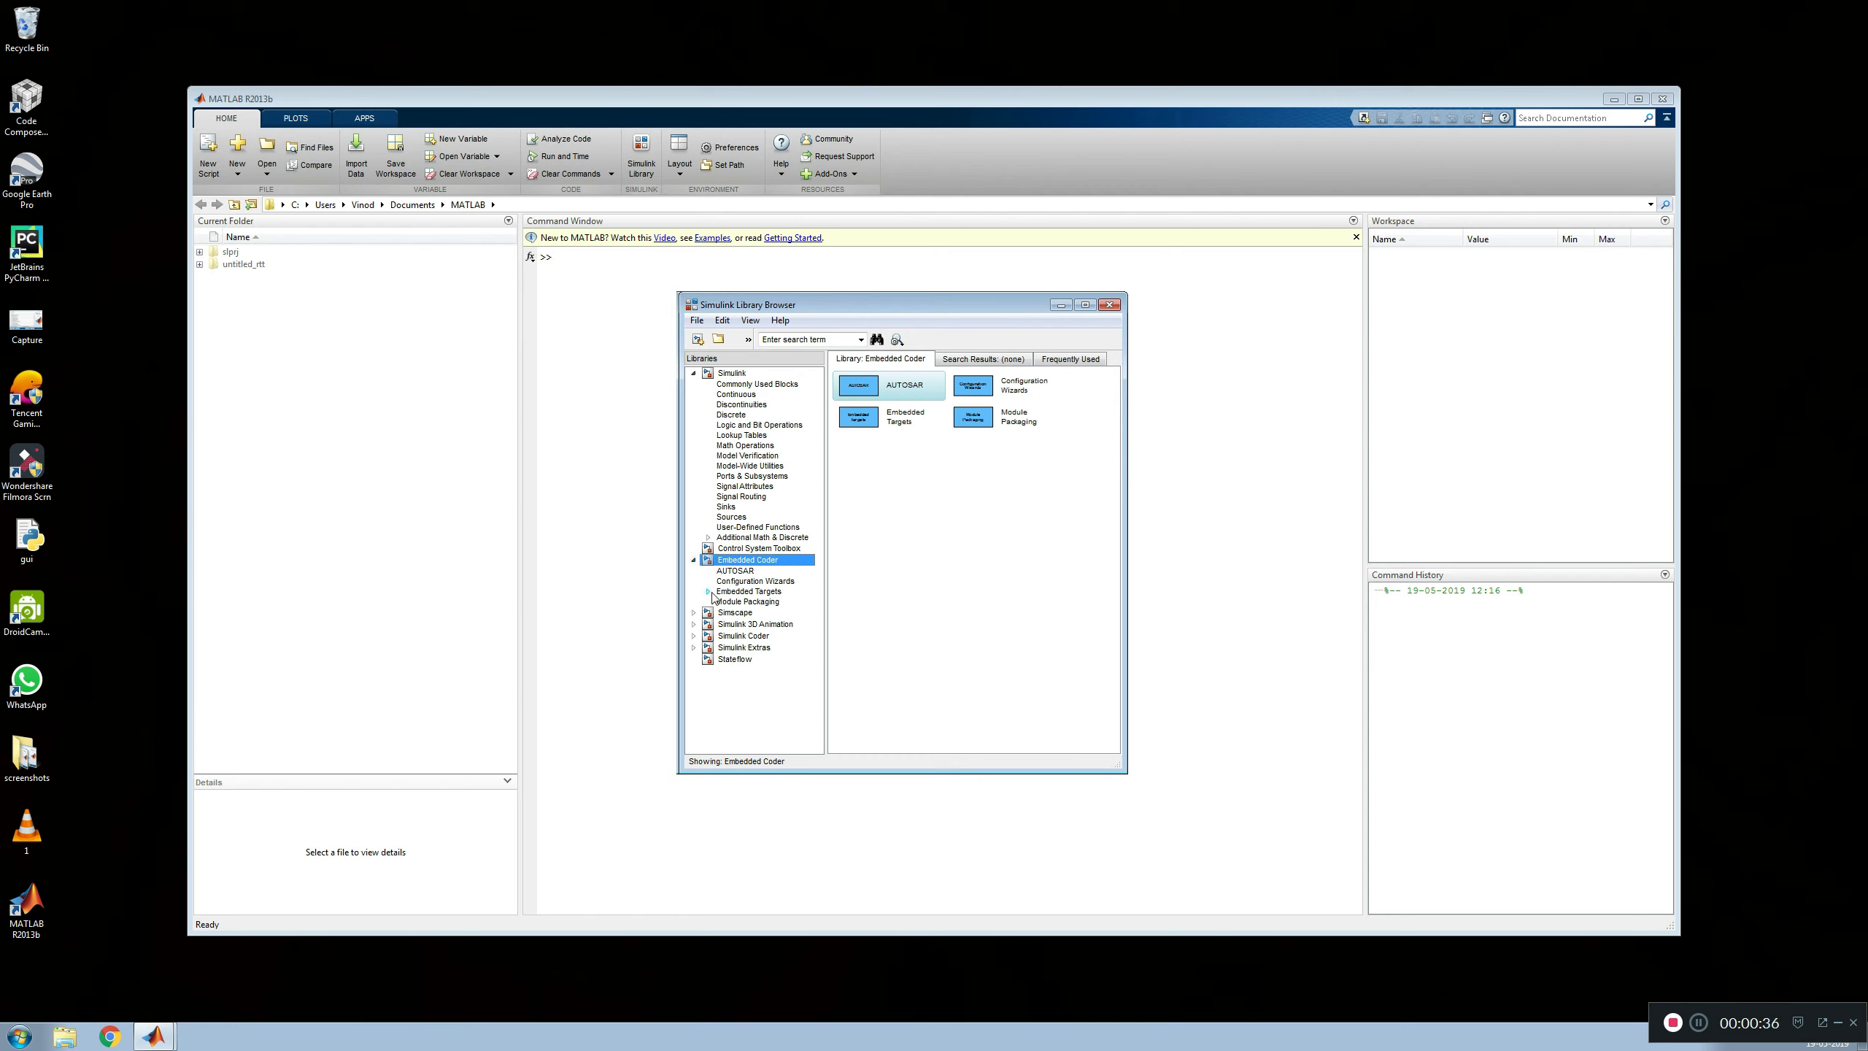
{"action": "left_click", "coordinate": [710, 592]}
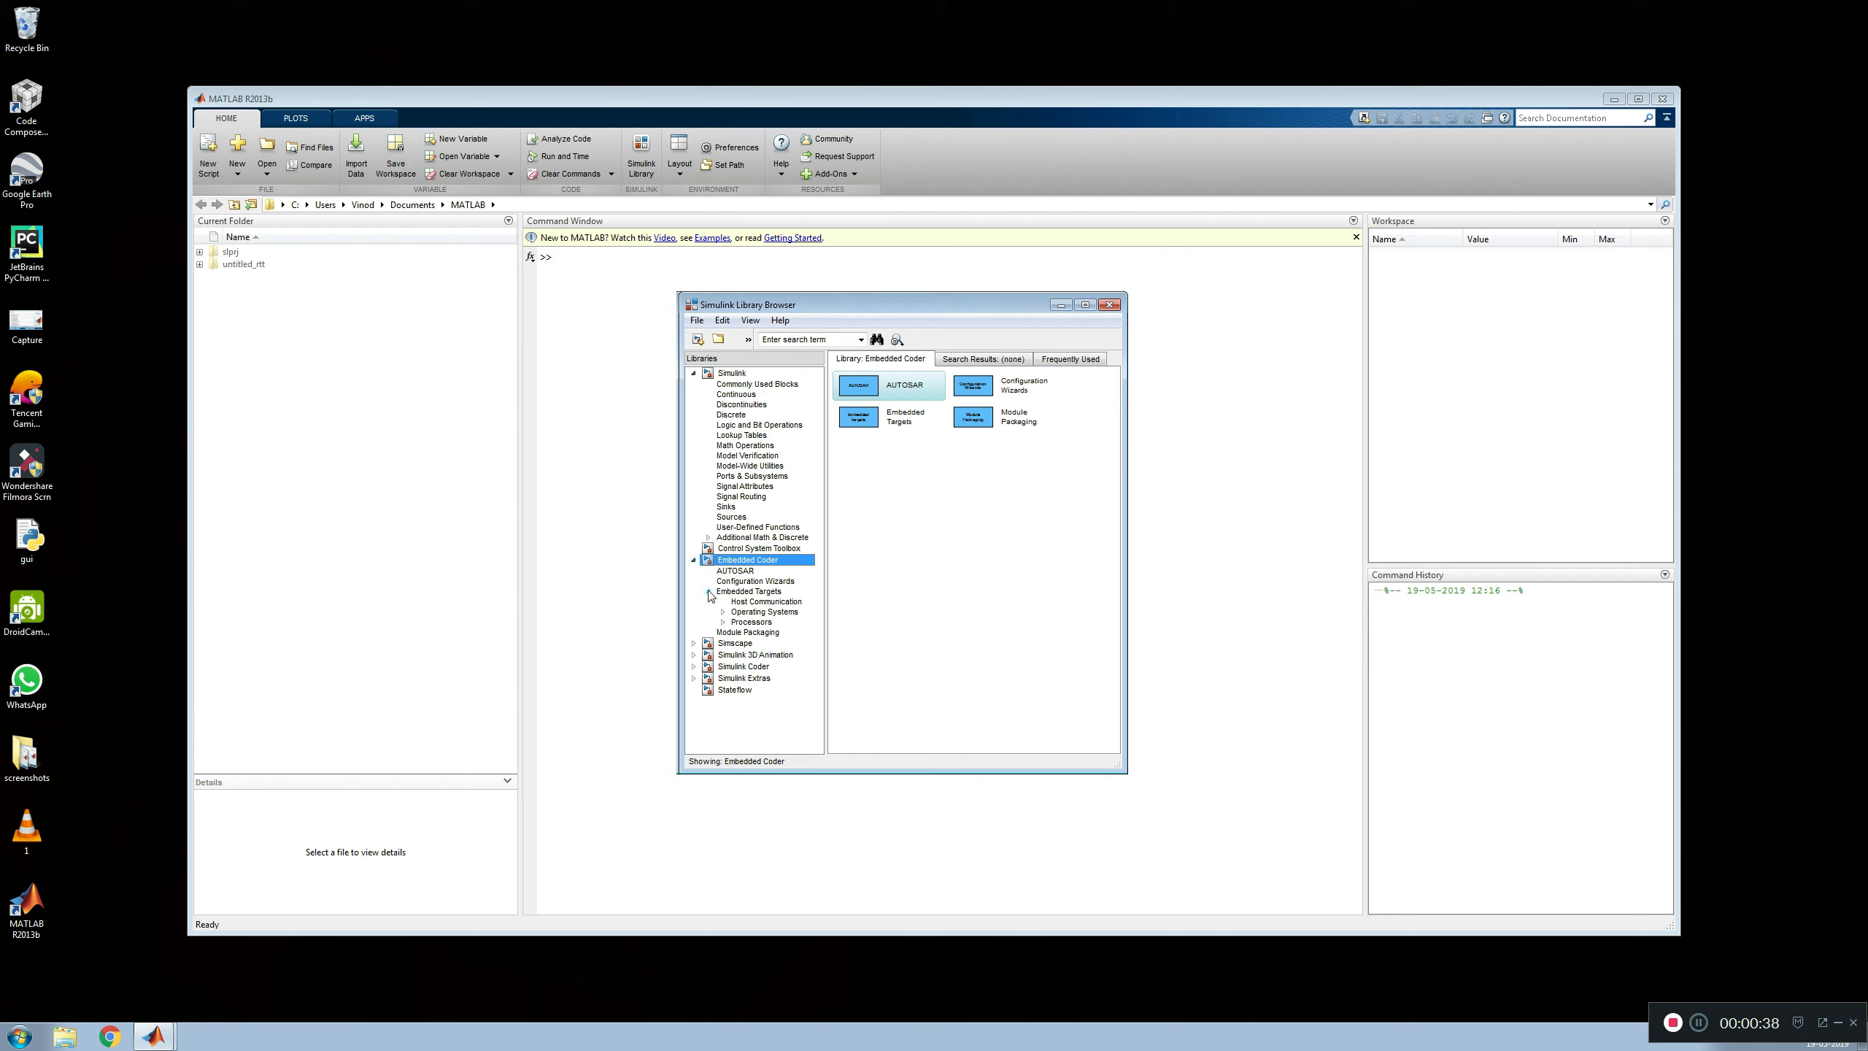
{"action": "left_click", "coordinate": [709, 594]}
{"action": "left_click", "coordinate": [693, 560]}
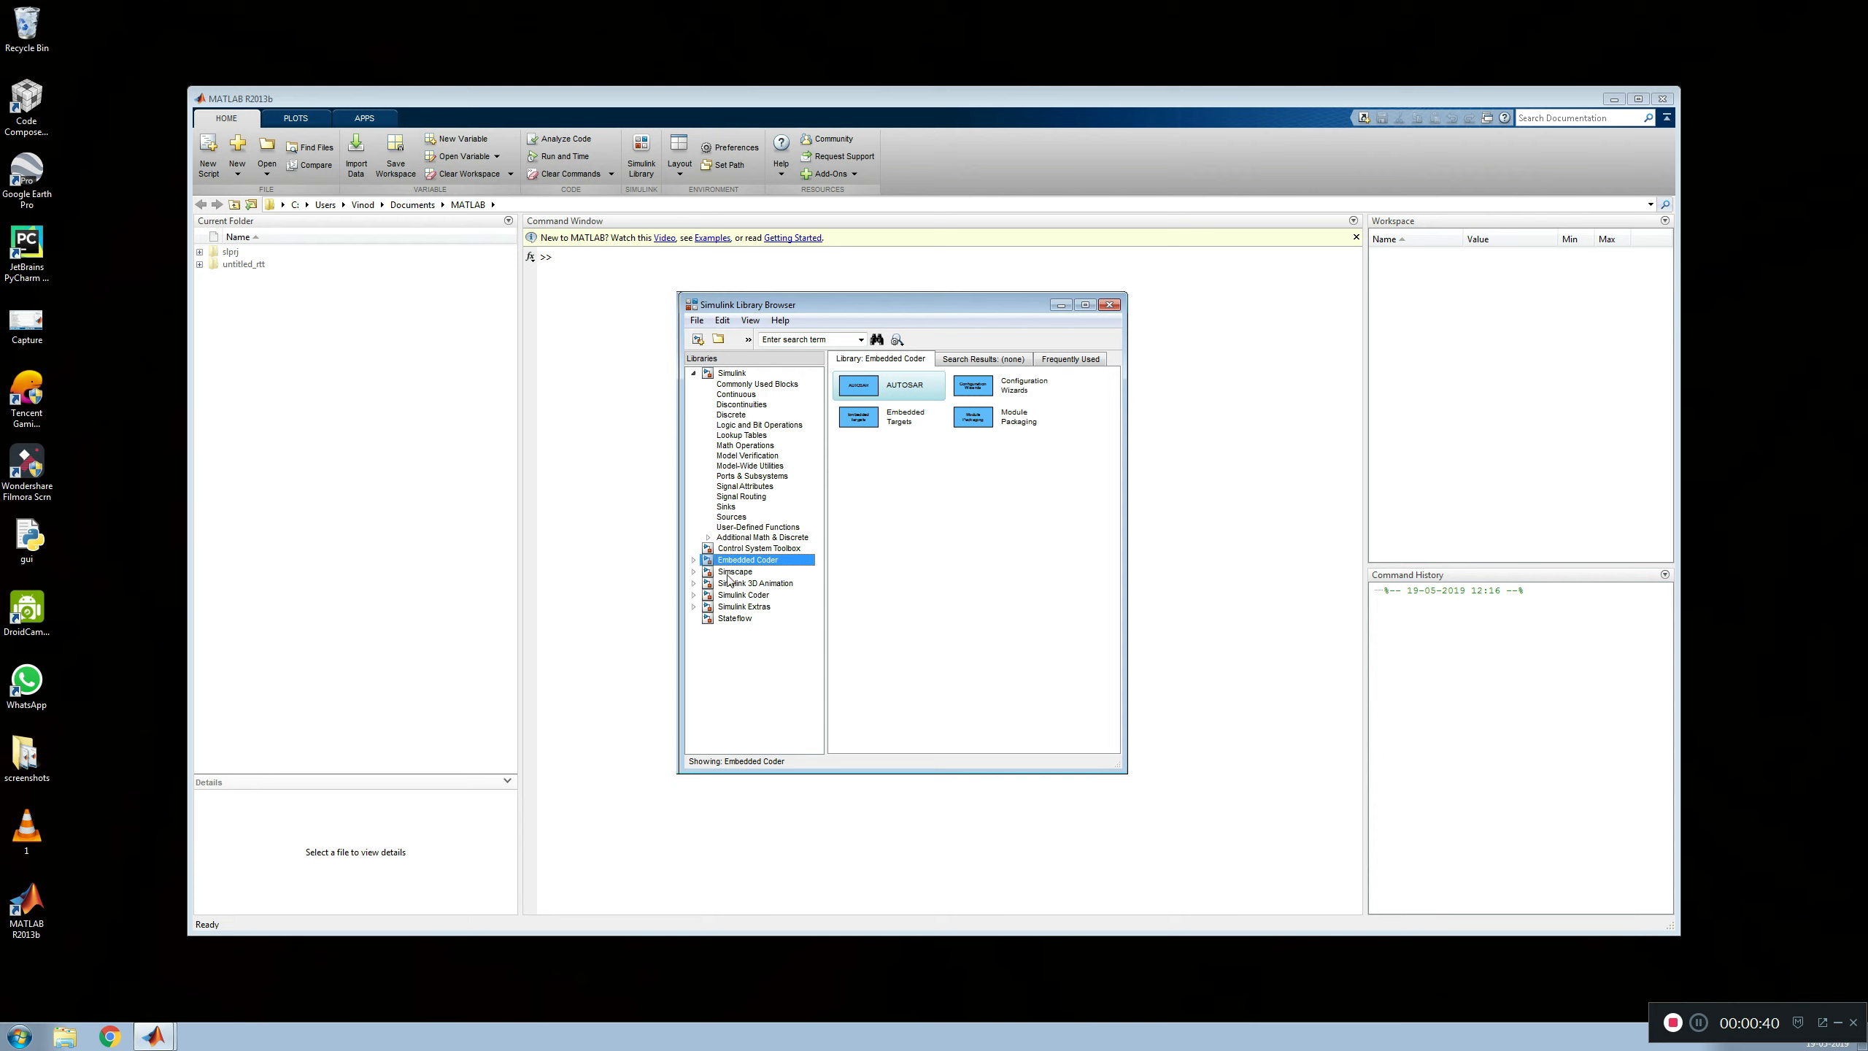
{"action": "left_click", "coordinate": [693, 572]}
{"action": "left_click", "coordinate": [754, 593]}
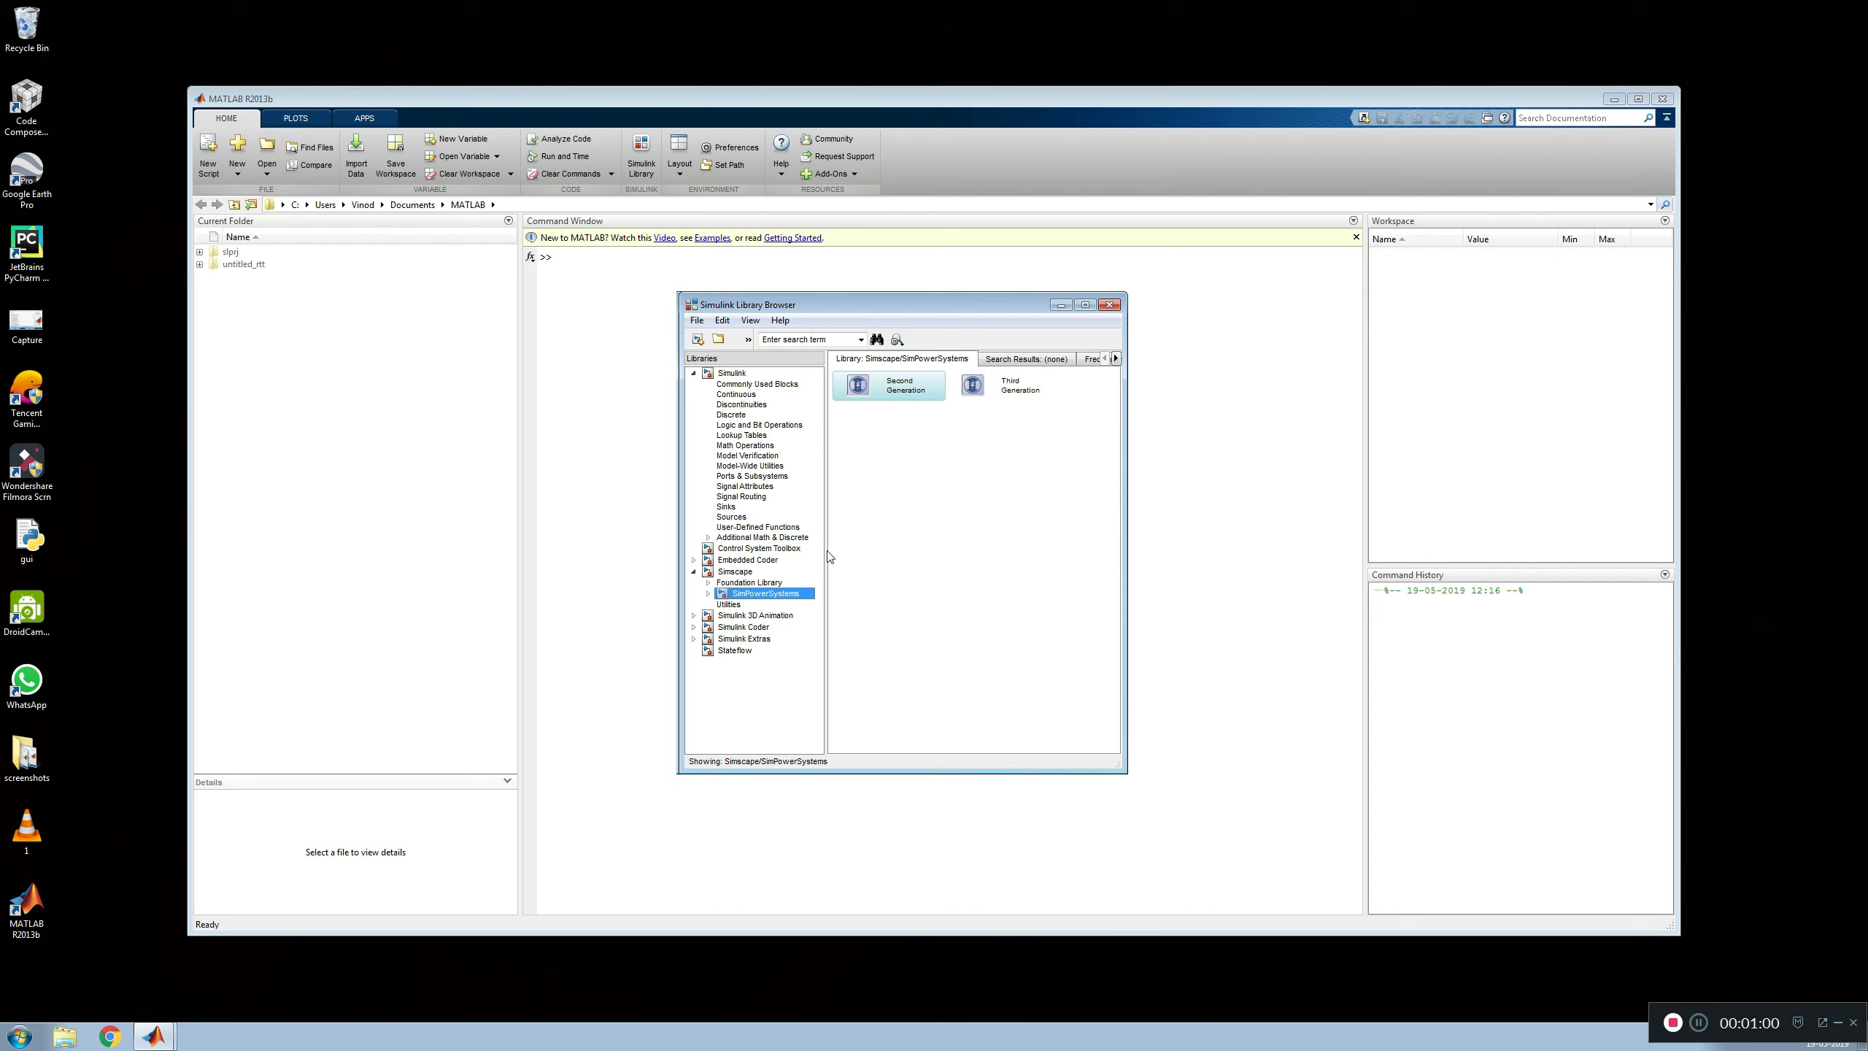
{"action": "left_click", "coordinate": [1109, 304]}
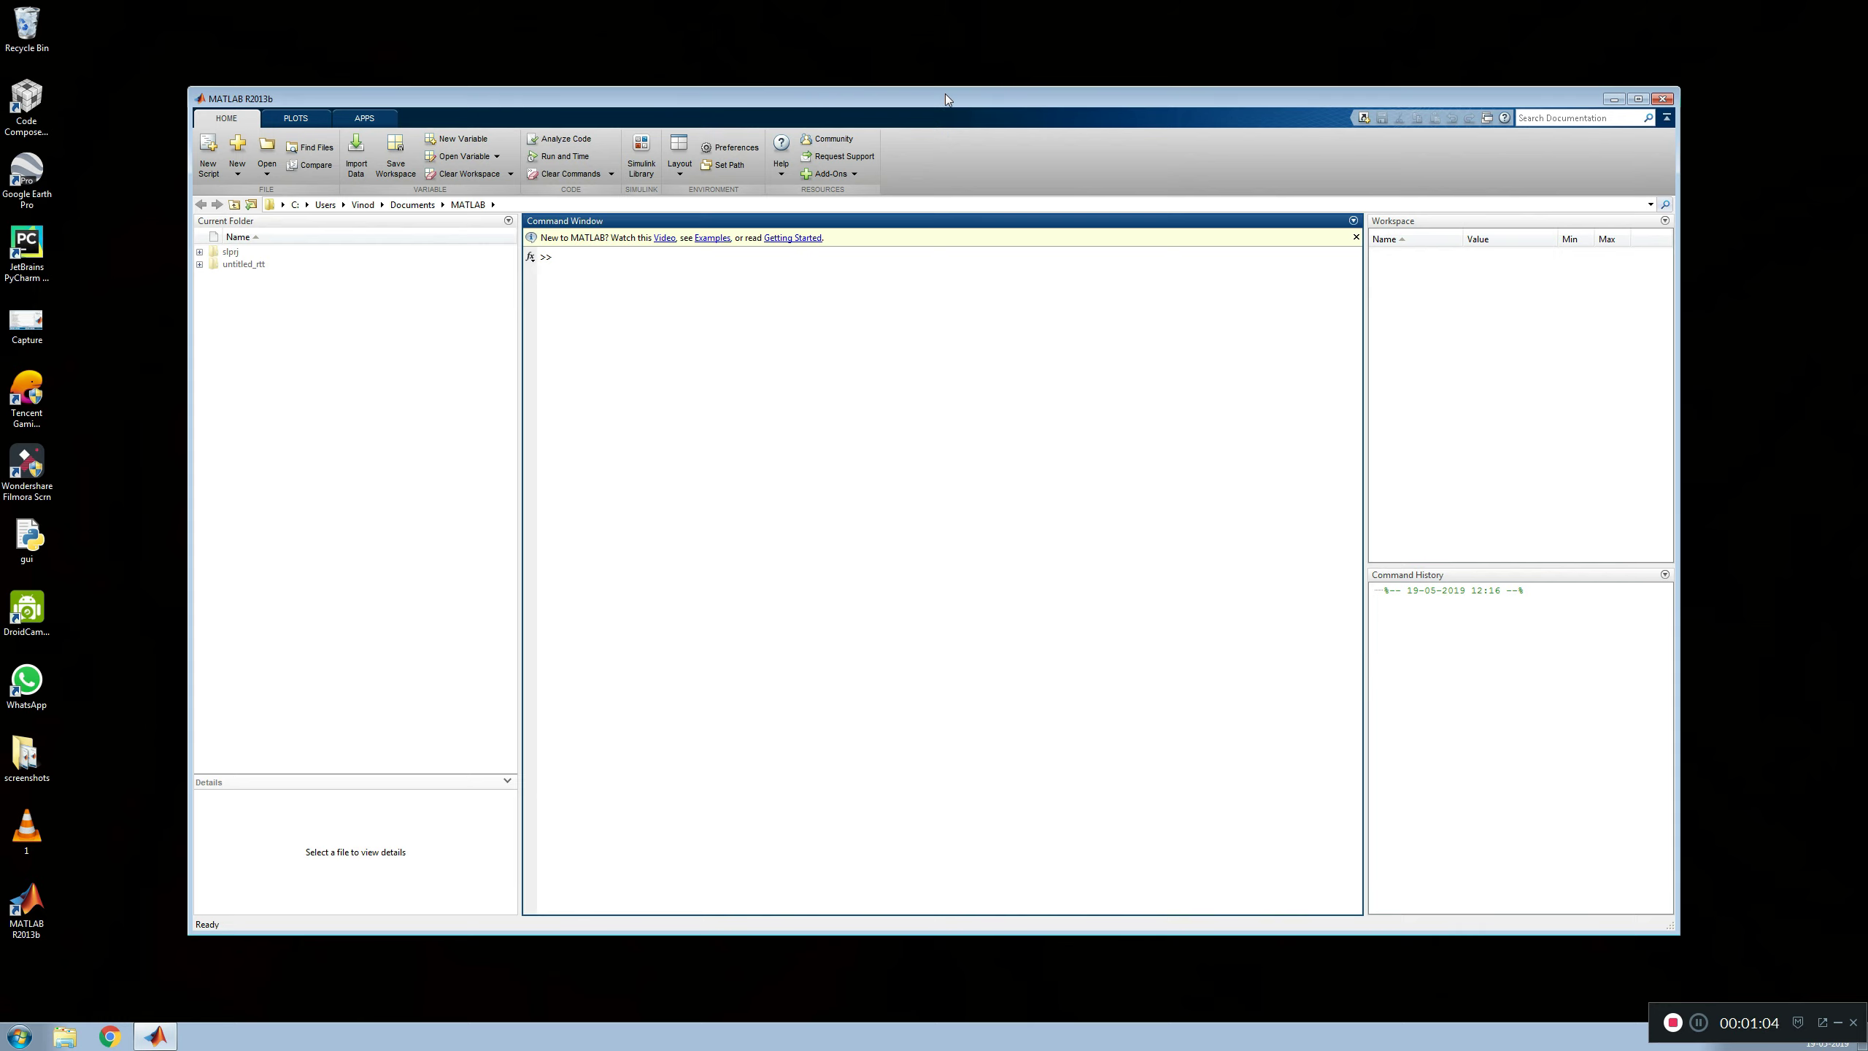
- Open the installer for hardware support packages and choose to install from the Internet
{"action": "left_click_drag", "start_coordinate": [947, 99], "coordinate": [982, 96]}
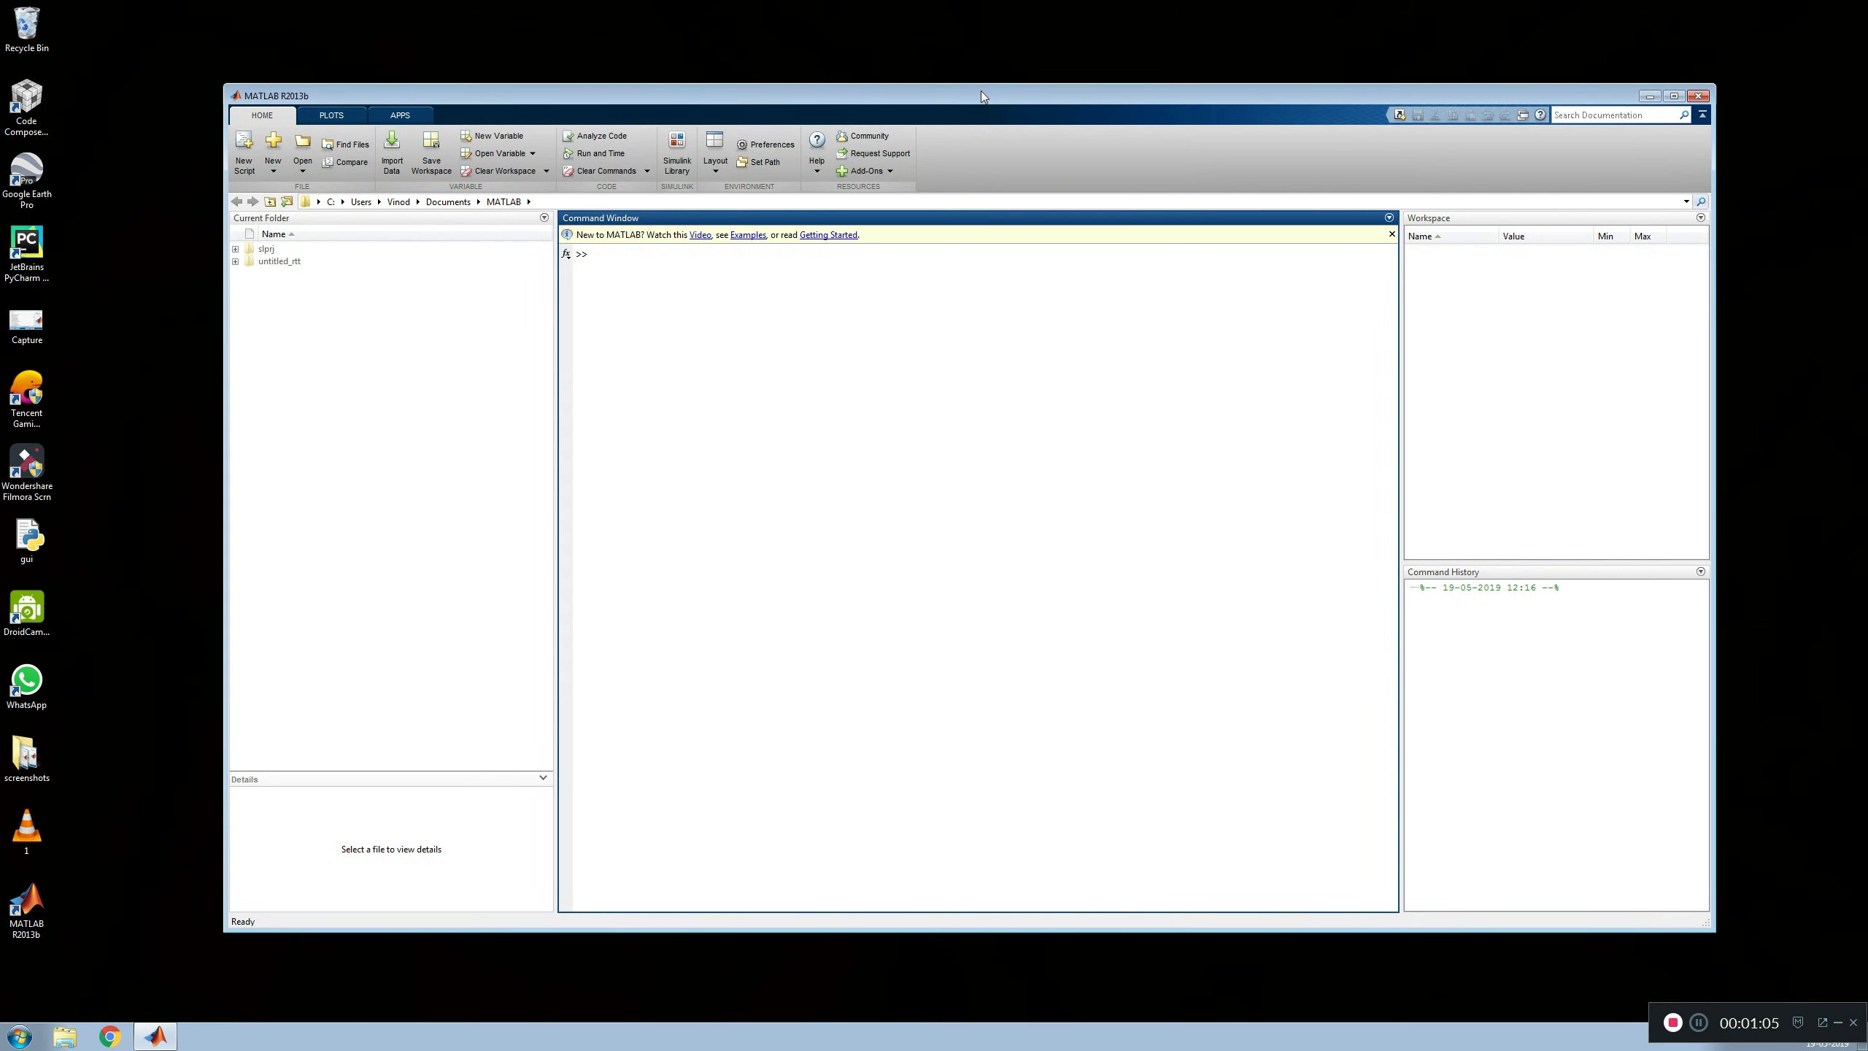
{"action": "left_click", "coordinate": [890, 171]}
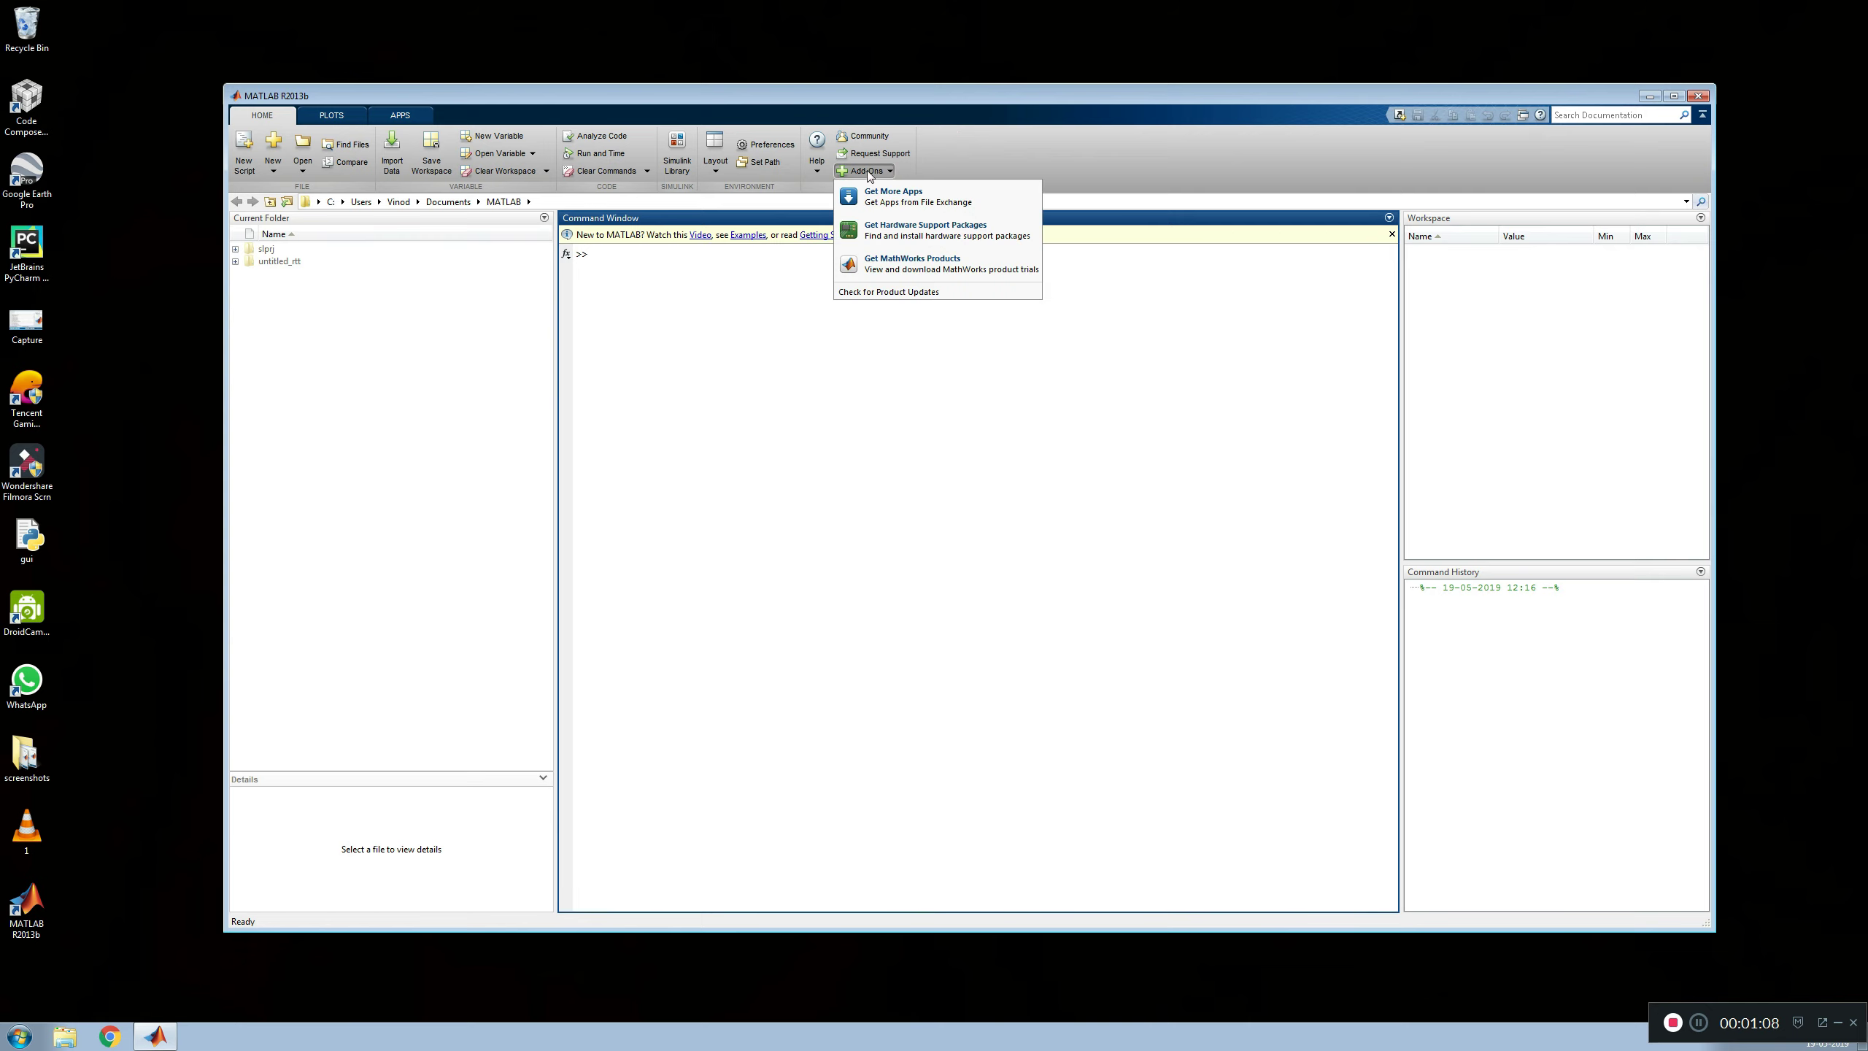
{"action": "left_click", "coordinate": [928, 240]}
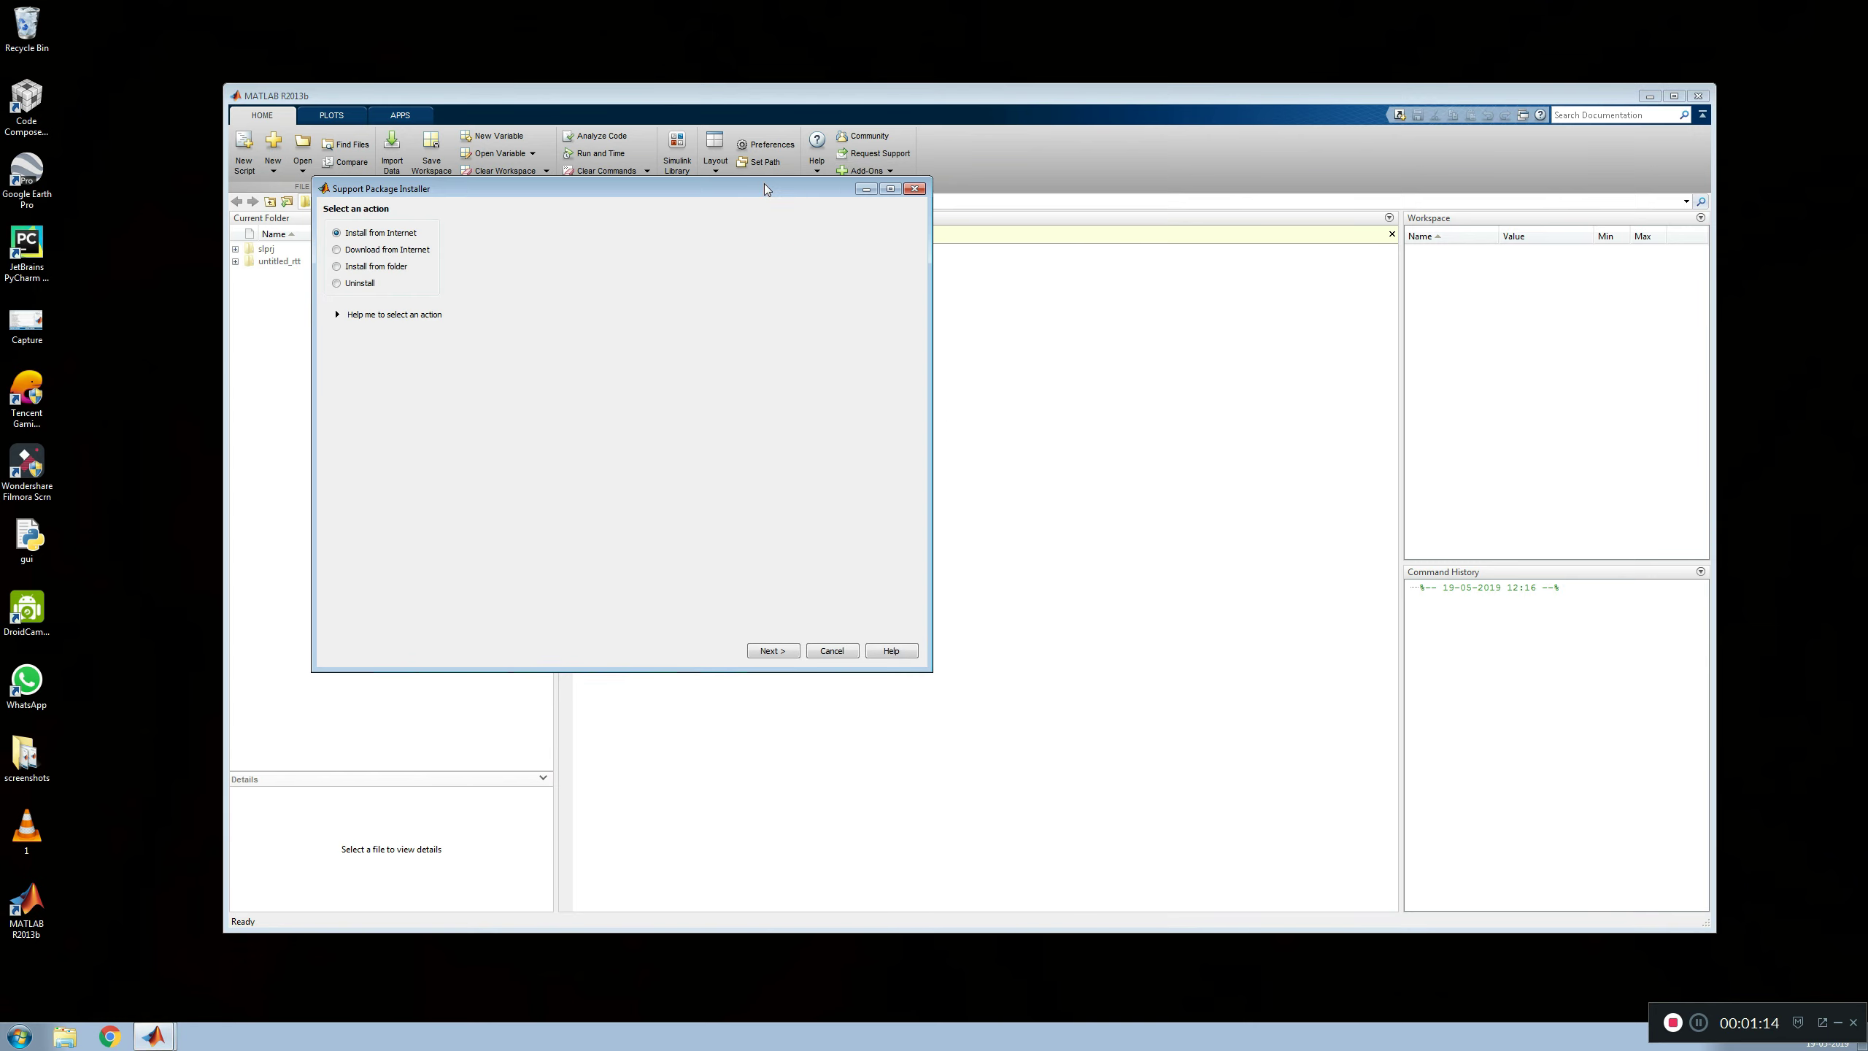
{"action": "left_click_drag", "start_coordinate": [765, 188], "coordinate": [1152, 299]}
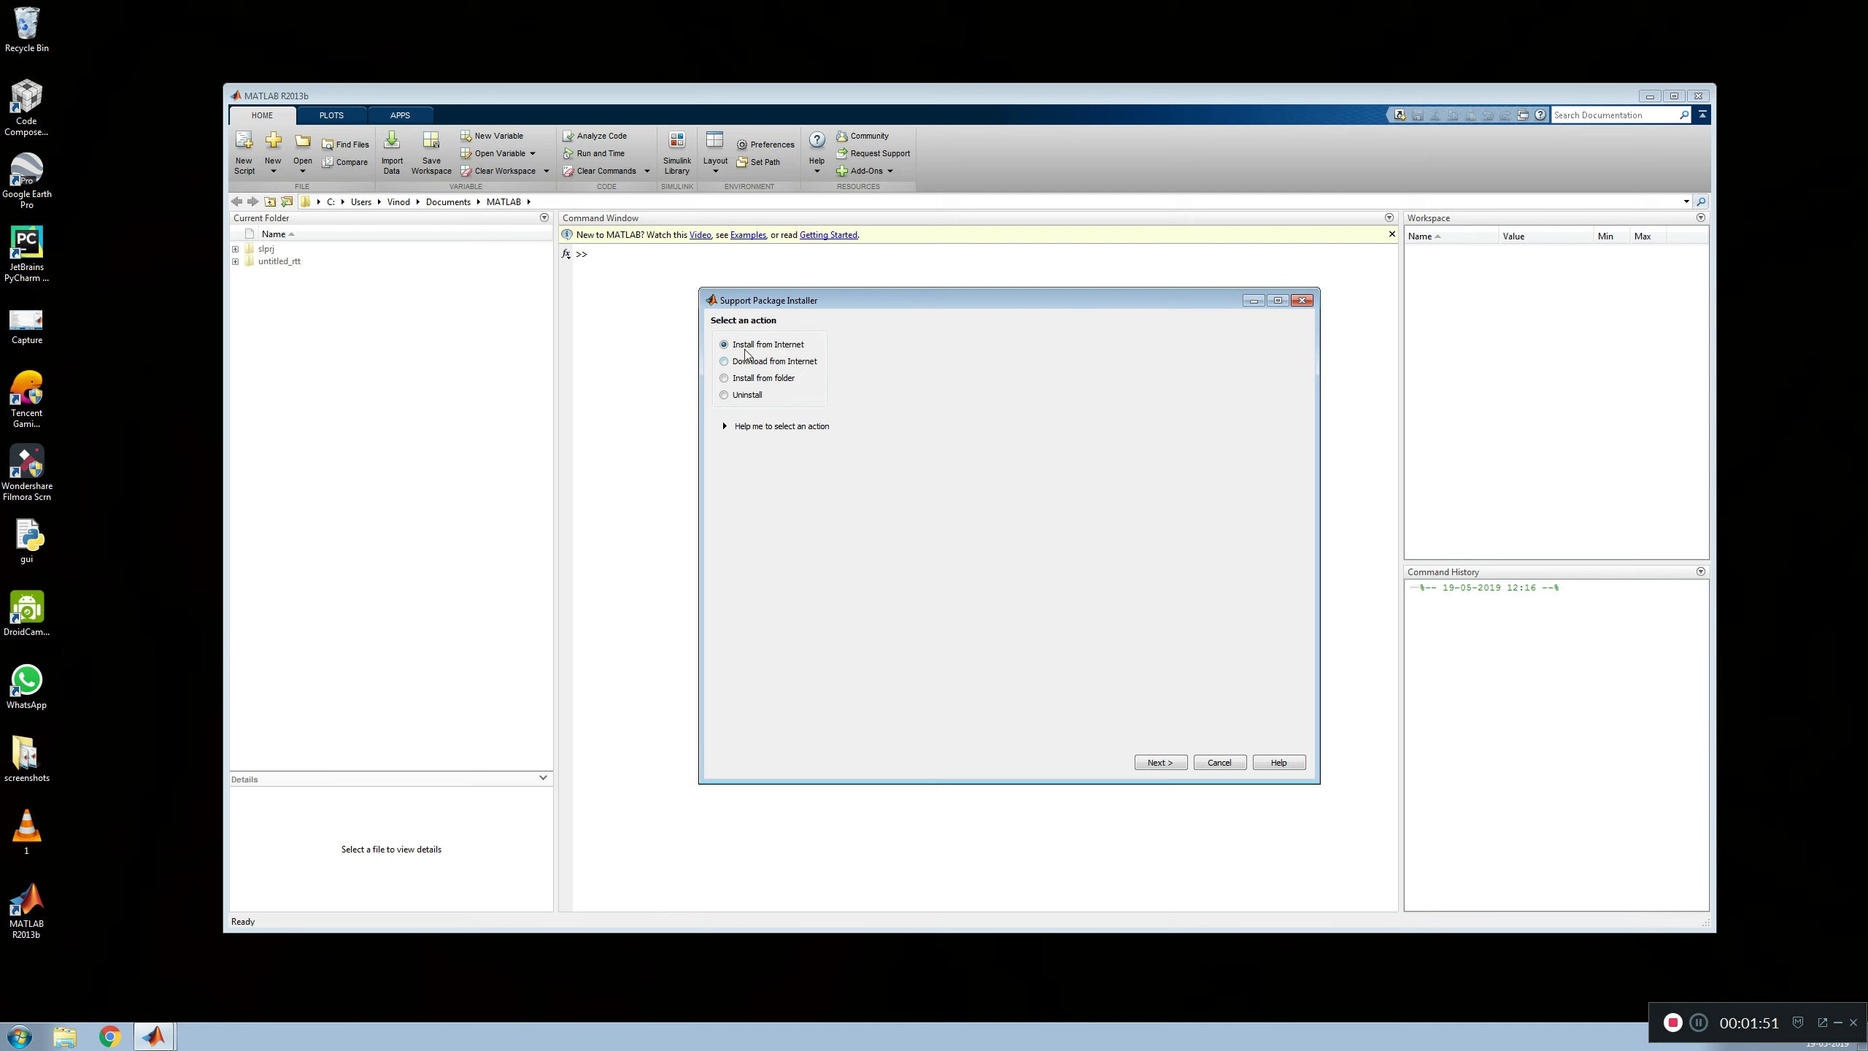
{"action": "left_click", "coordinate": [1154, 765]}
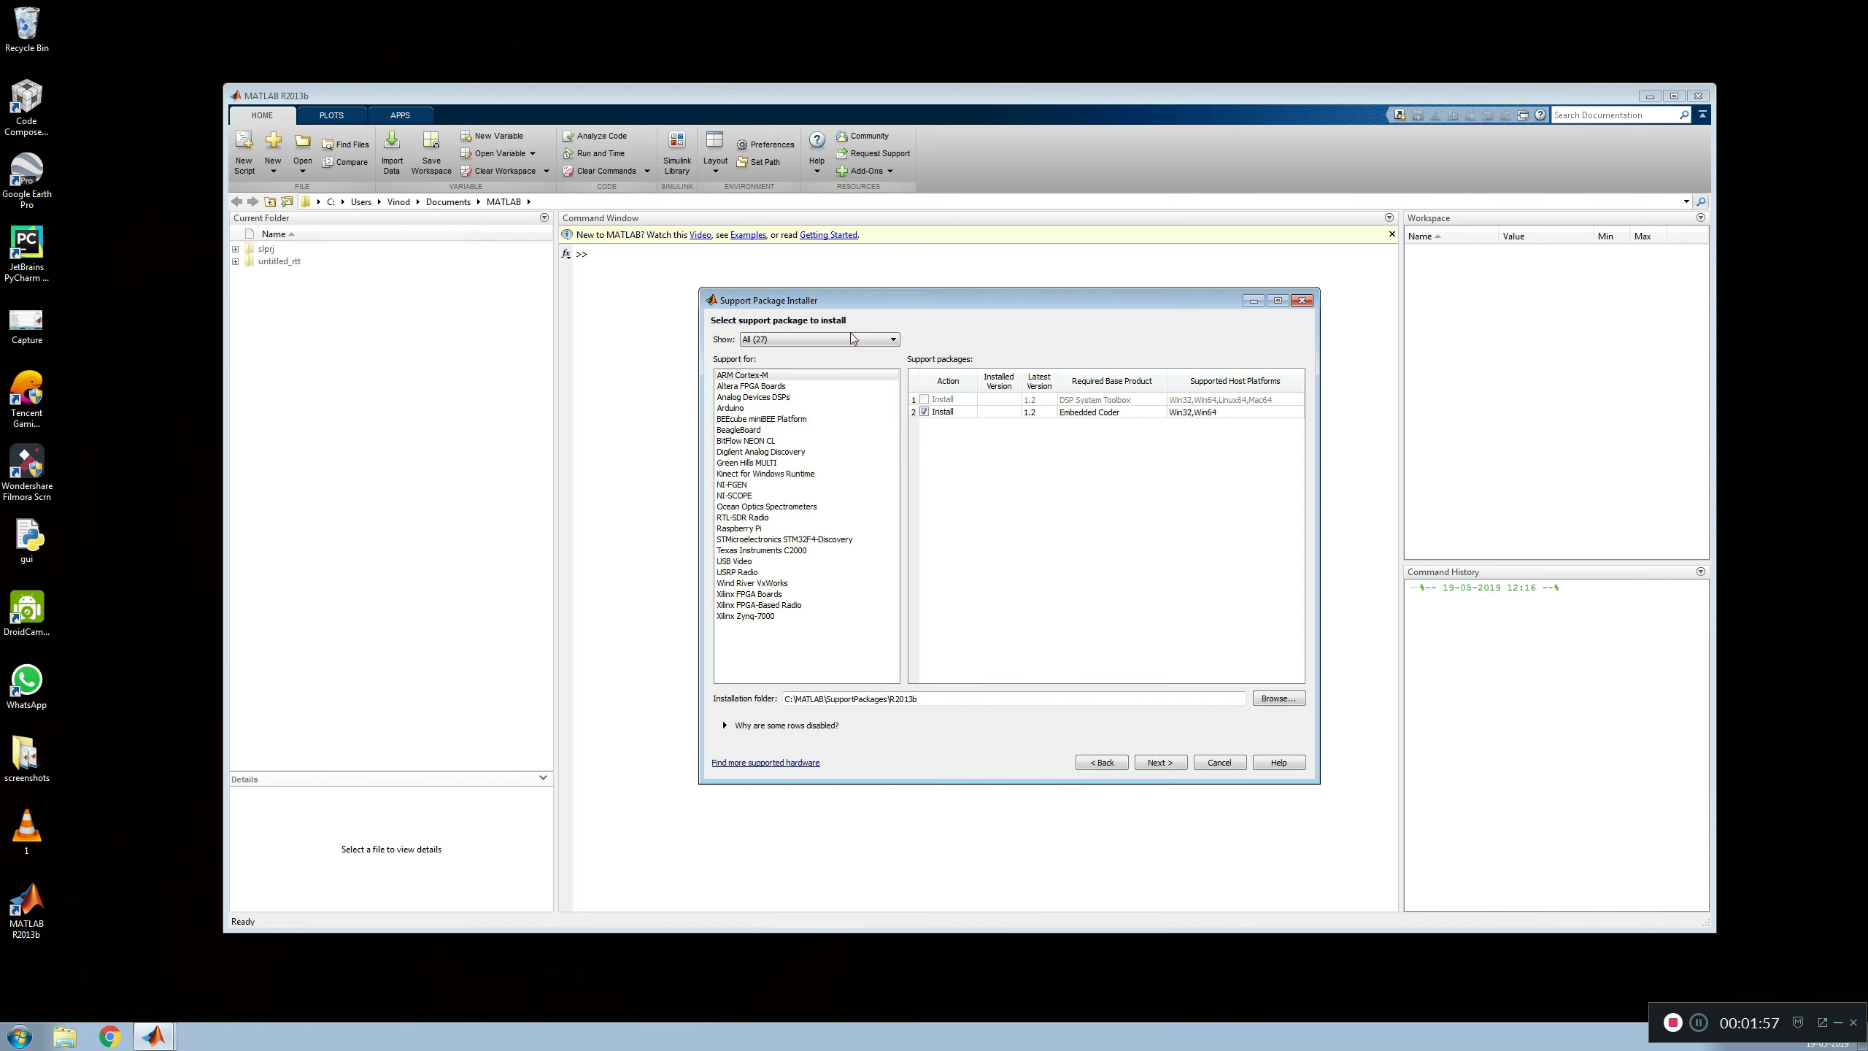
- Check the Texas Instruments C2000 entry, and choose the Arduino support package for Simulink for installation in the default folder
{"action": "left_click_drag", "start_coordinate": [889, 300], "coordinate": [964, 292]}
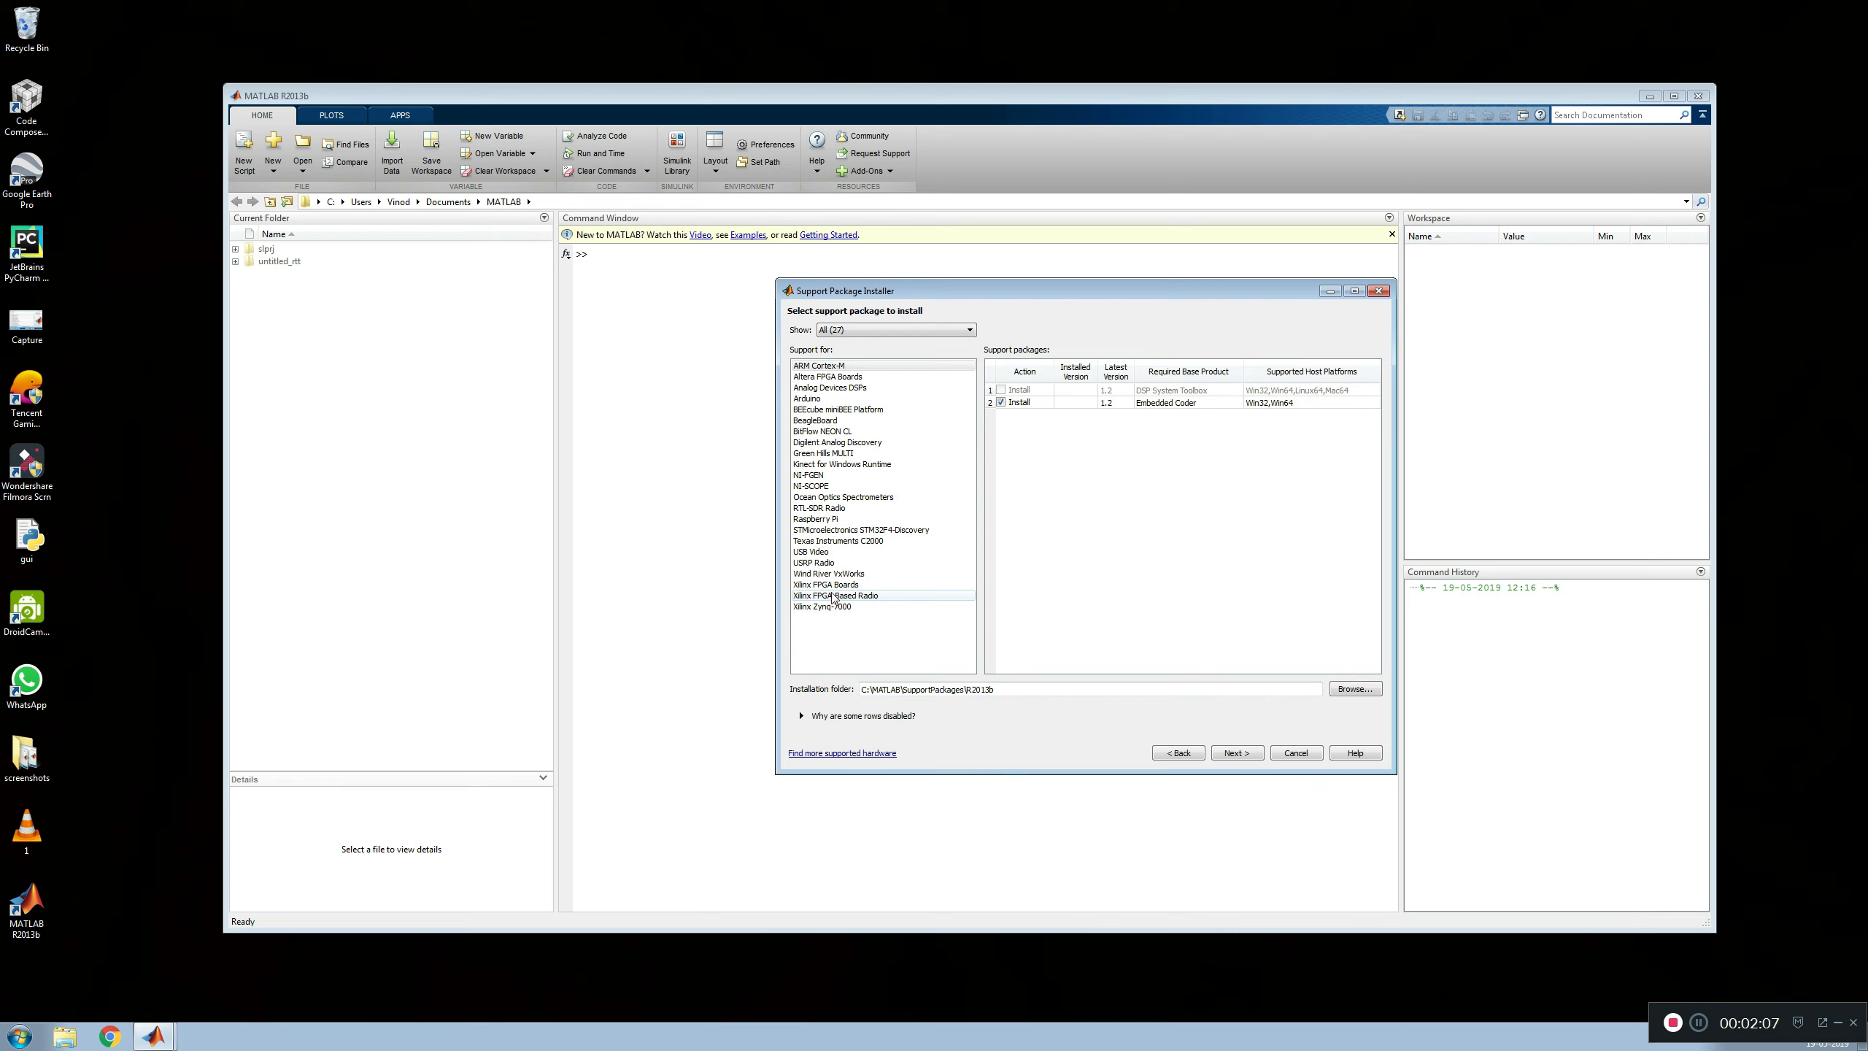
{"action": "left_click", "coordinate": [853, 541]}
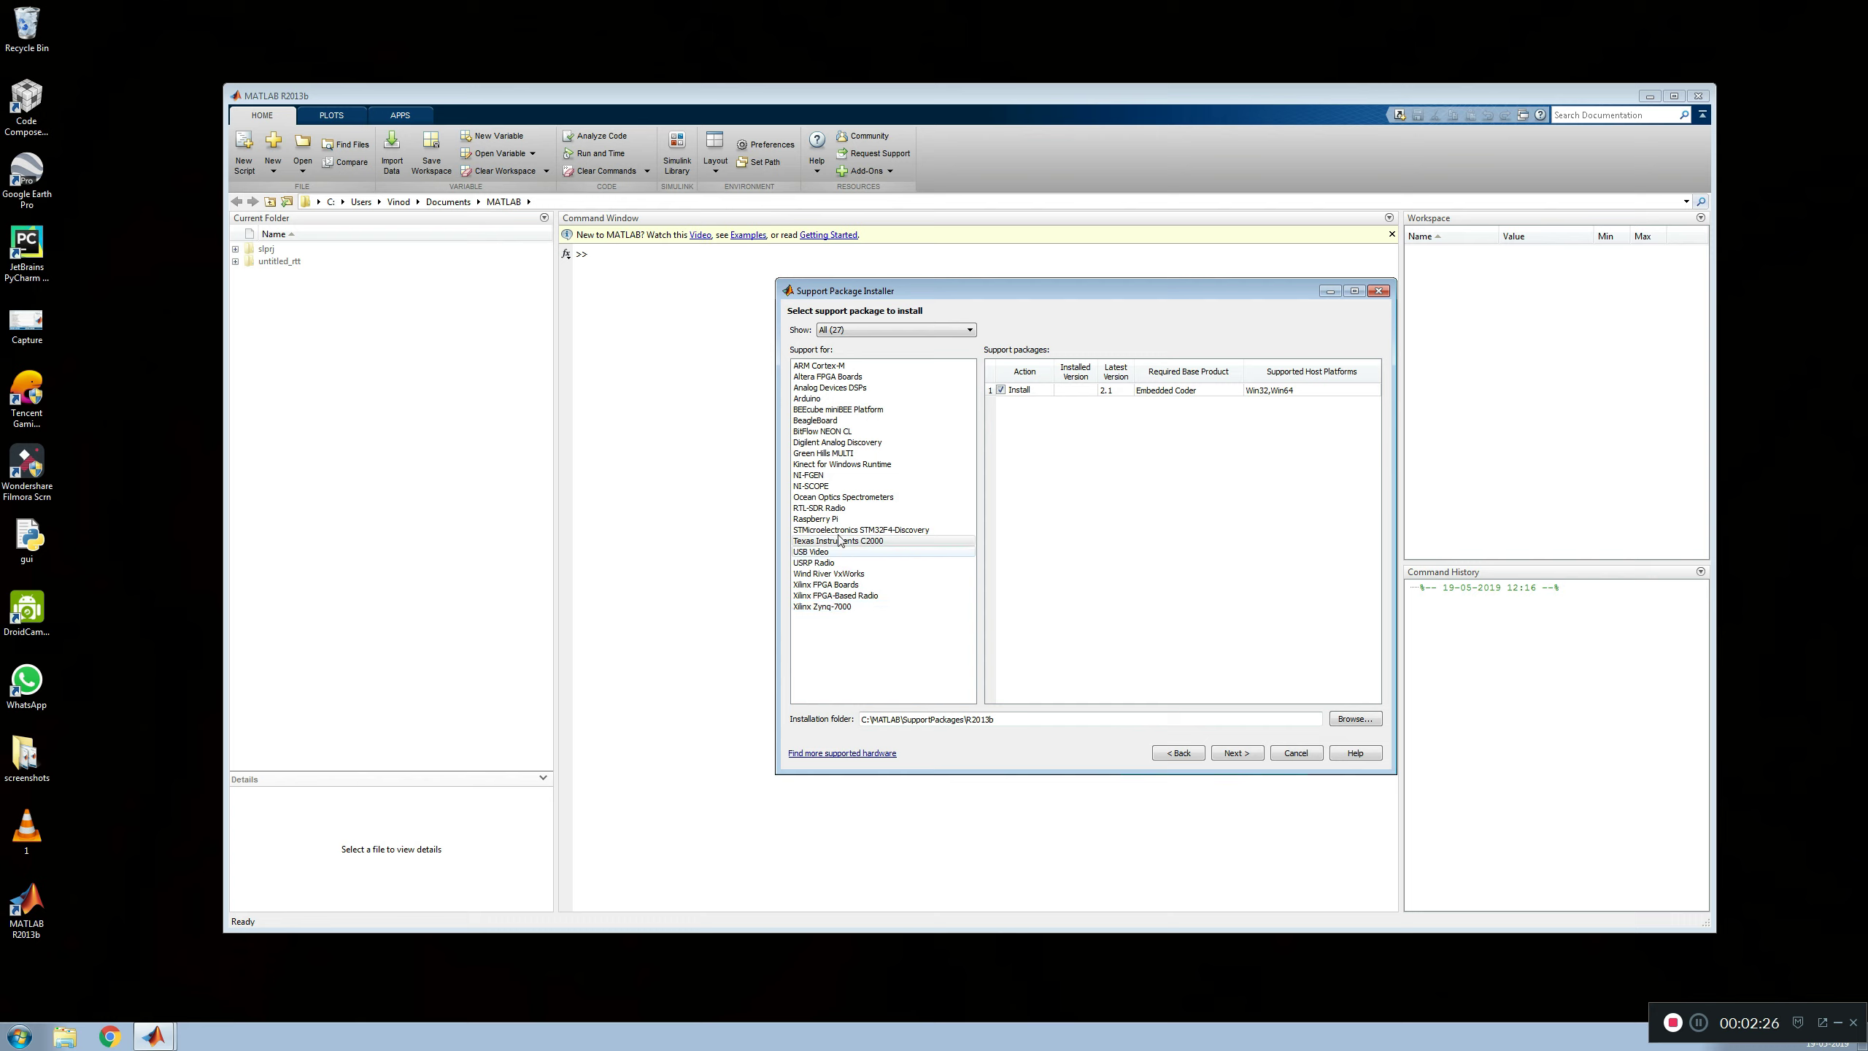
{"action": "left_click", "coordinate": [822, 402]}
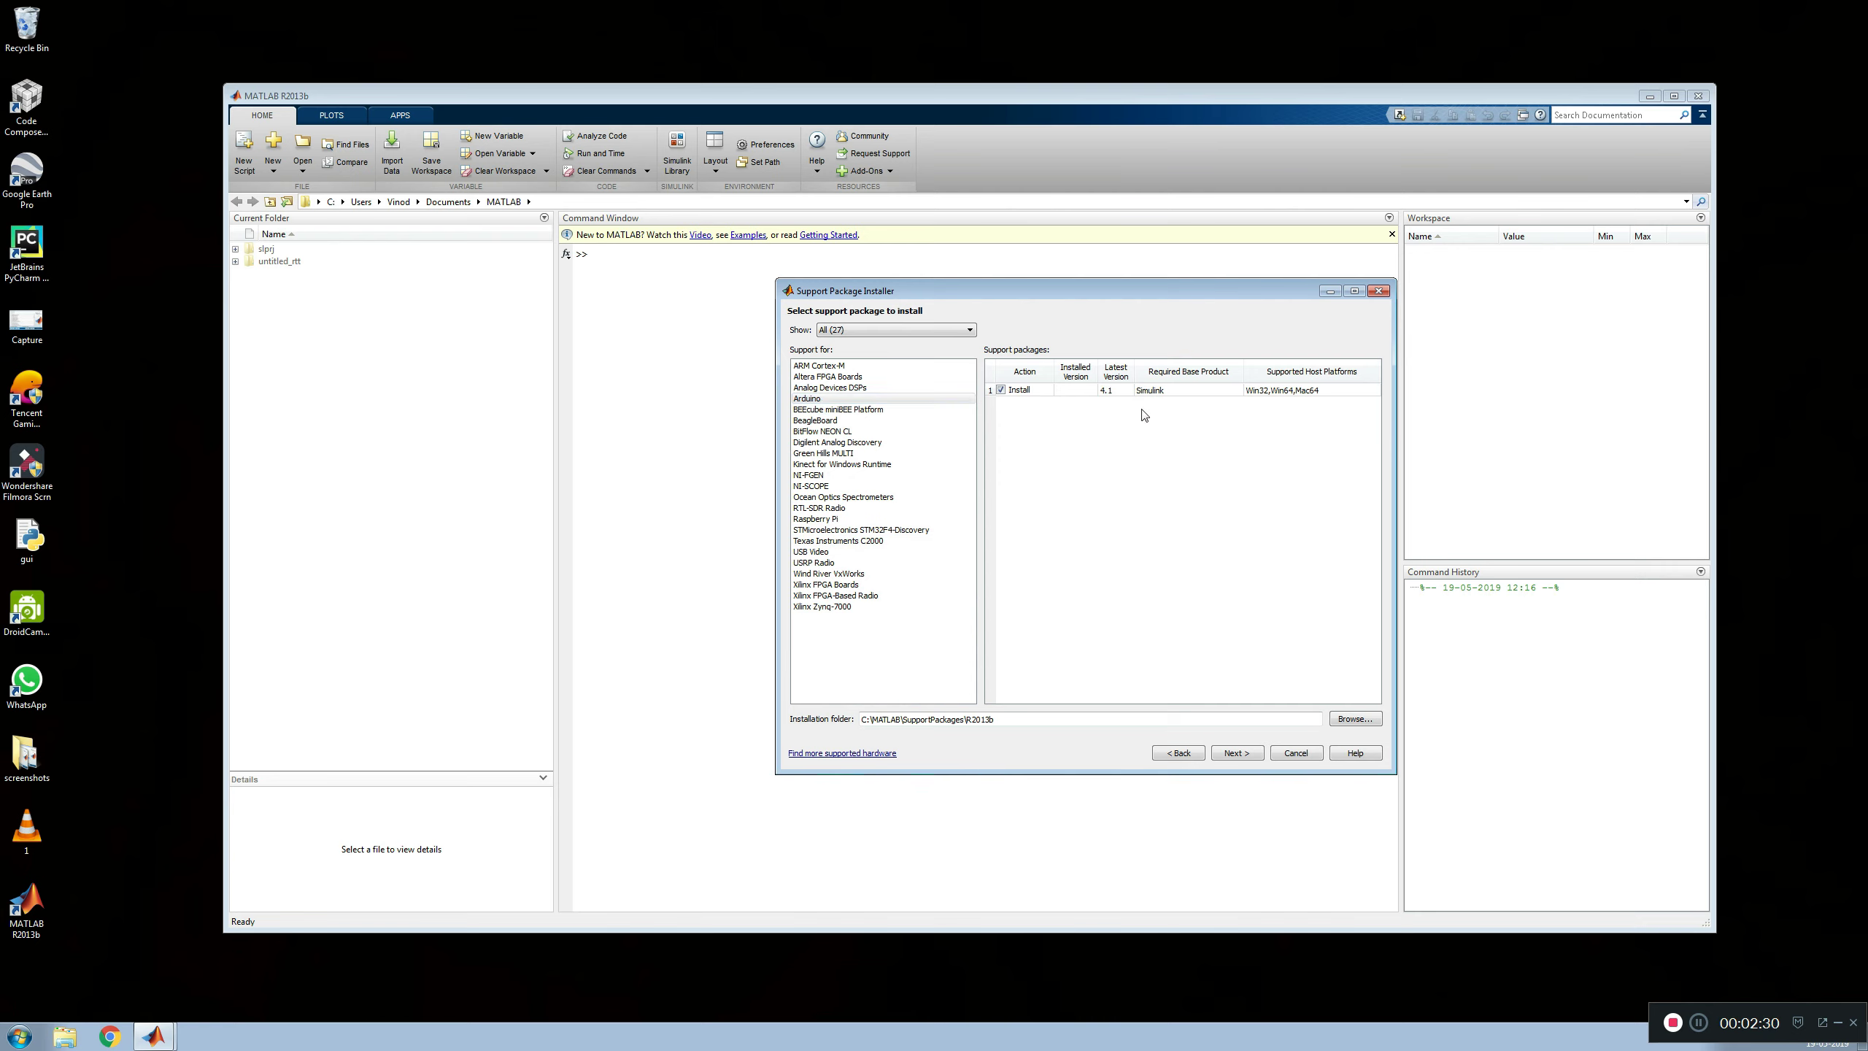
{"action": "left_click", "coordinate": [1235, 754]}
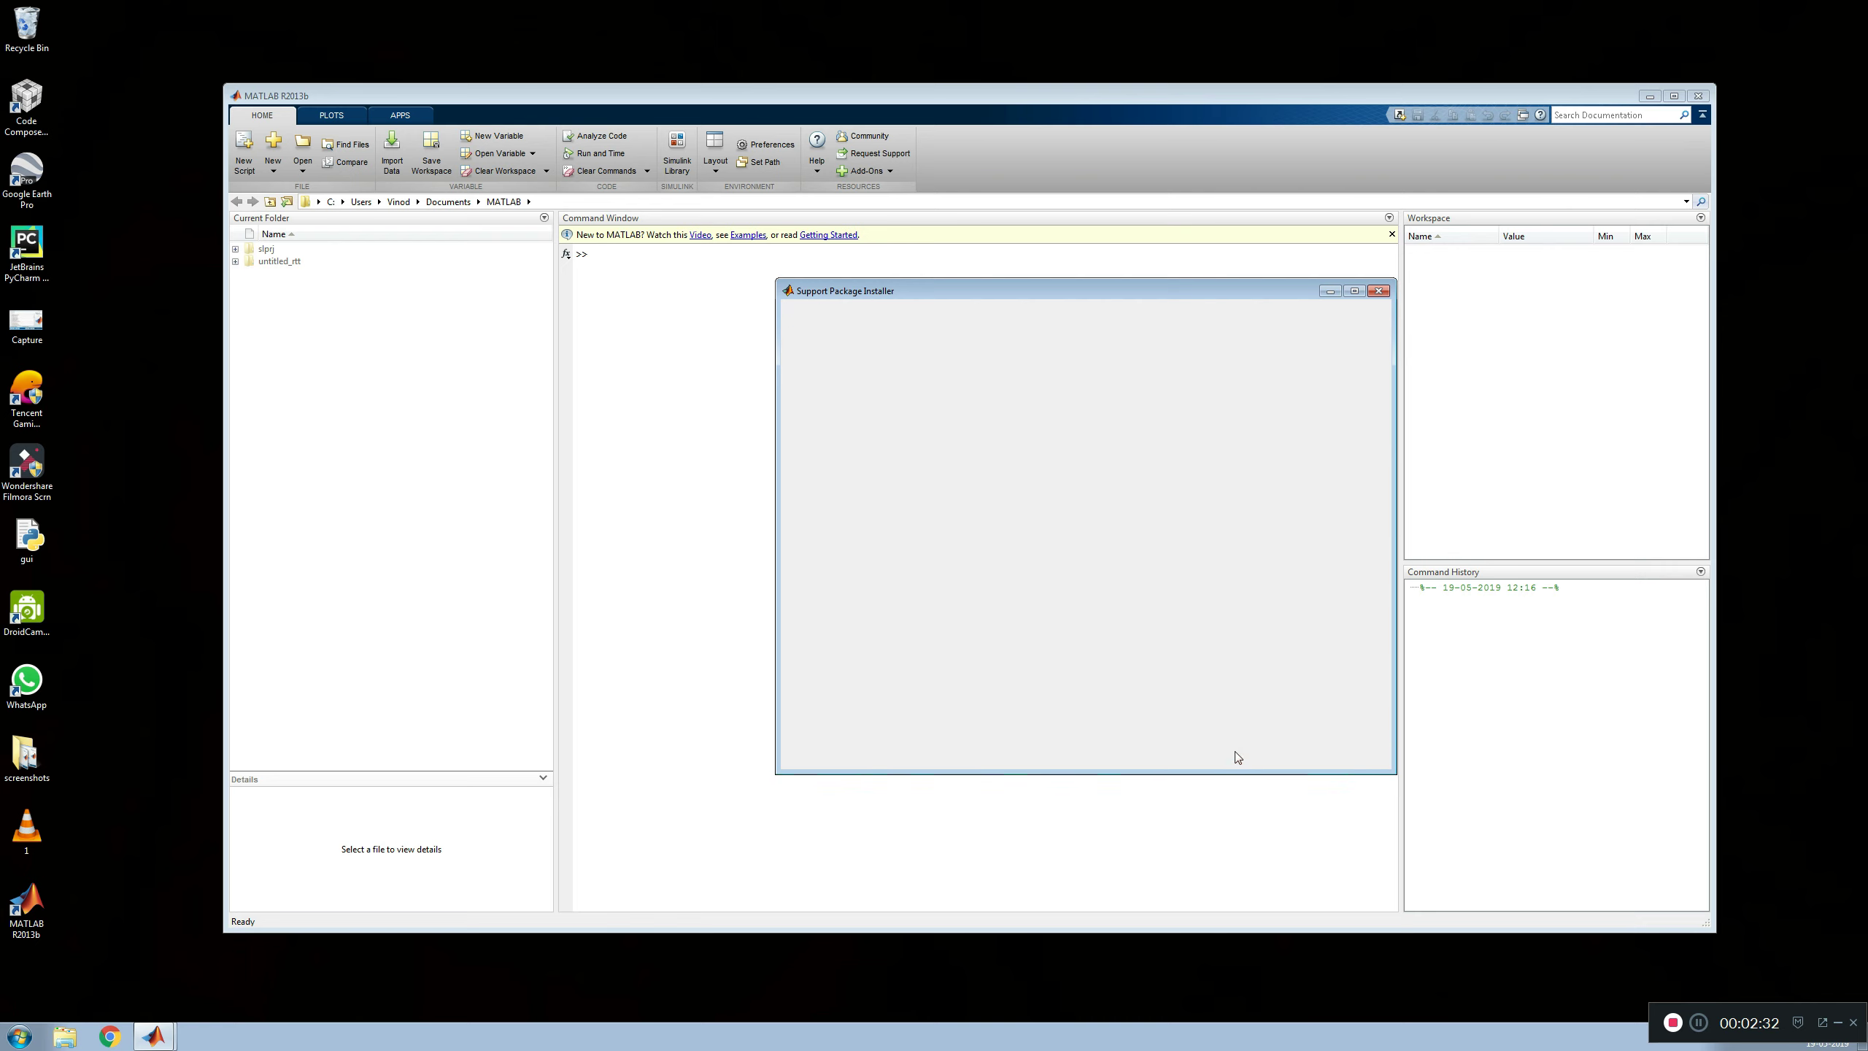
{"action": "left_click", "coordinate": [1235, 755]}
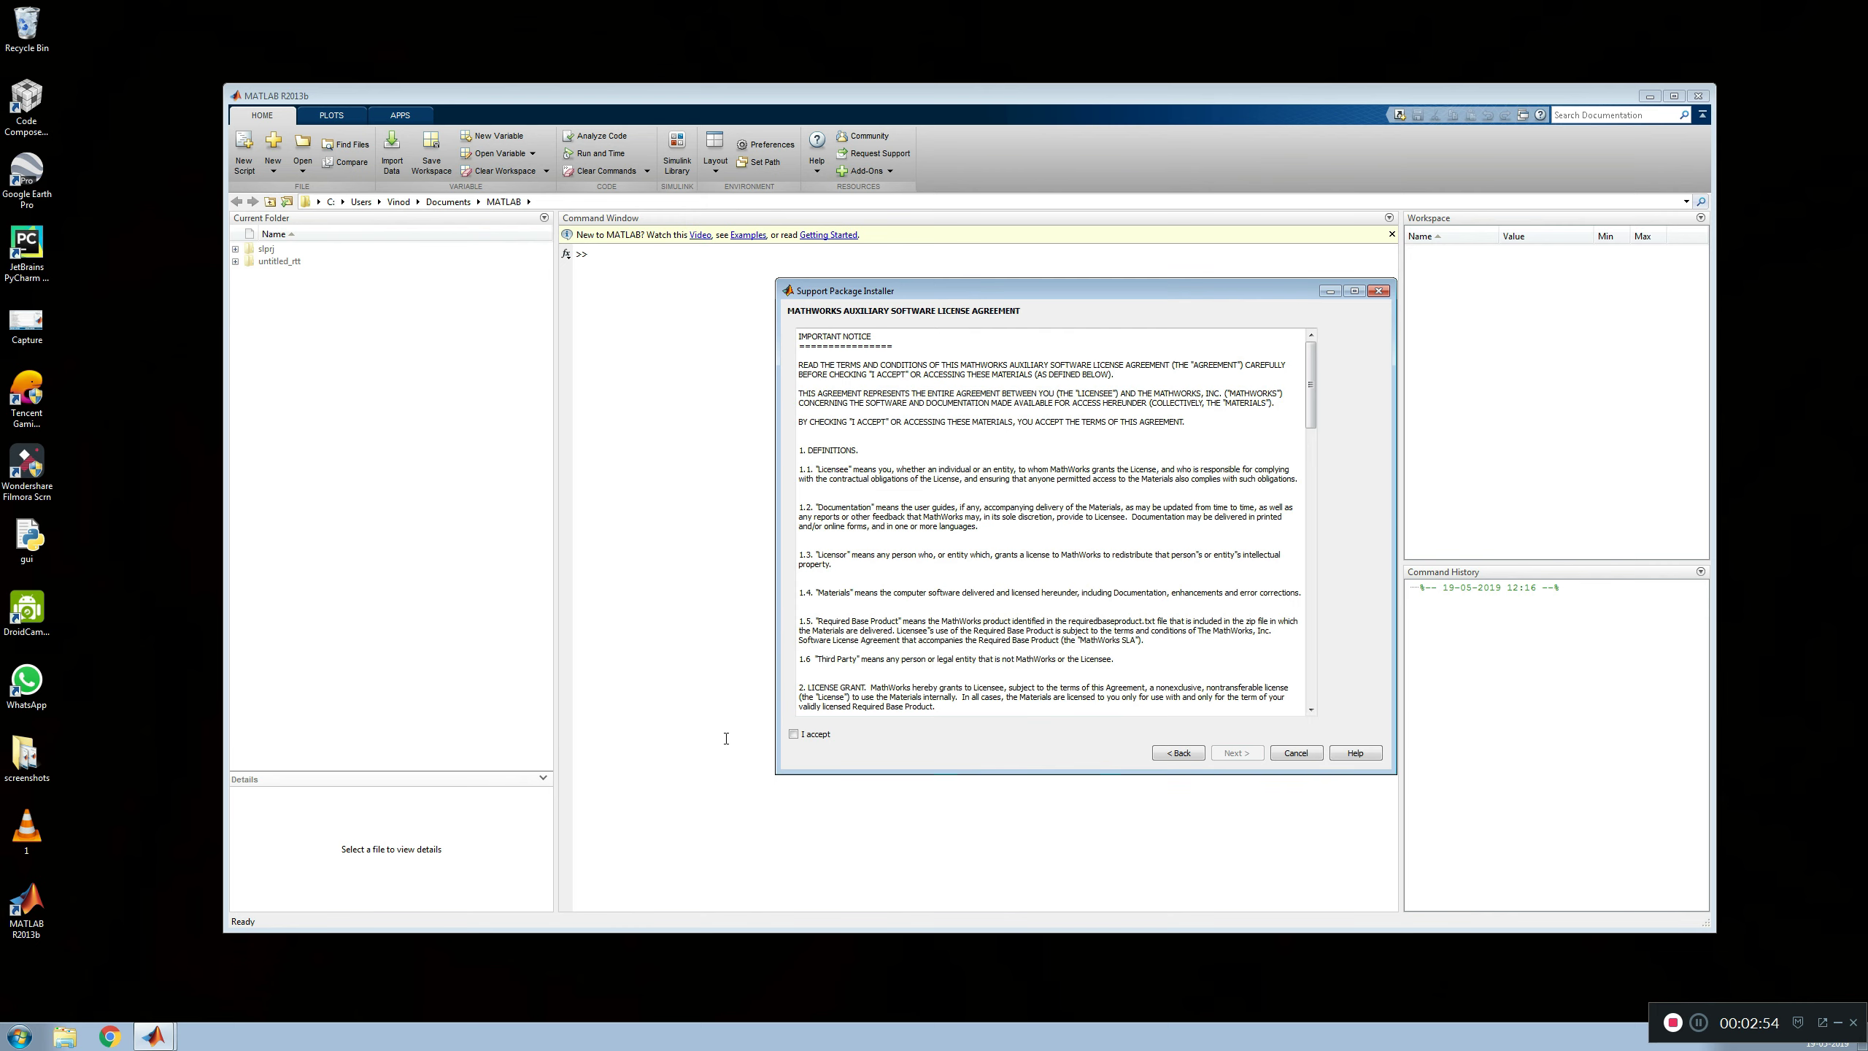
- Accept the MathWorks license agreement and try to install the Simulink Support Package for Arduino Hardware
{"action": "left_click", "coordinate": [793, 733]}
{"action": "left_click", "coordinate": [1226, 754]}
{"action": "left_click", "coordinate": [1232, 754]}
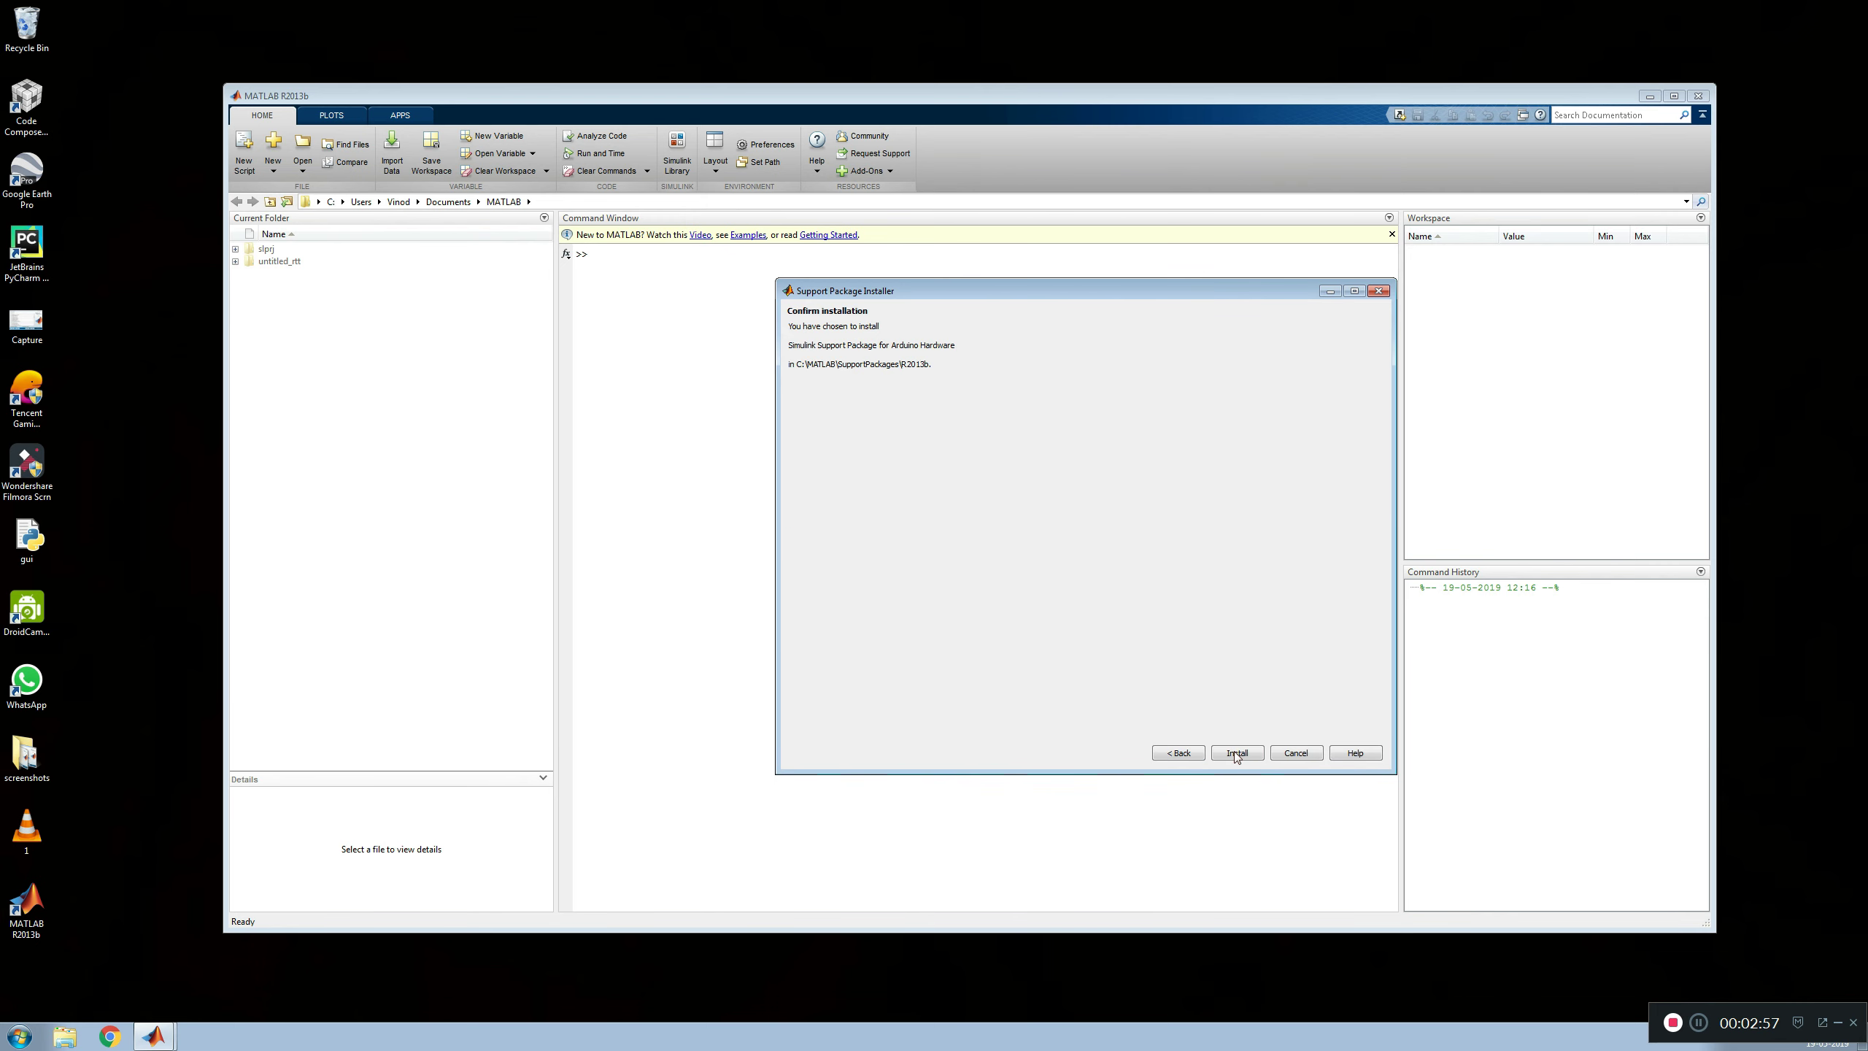
{"action": "left_click", "coordinate": [1236, 753]}
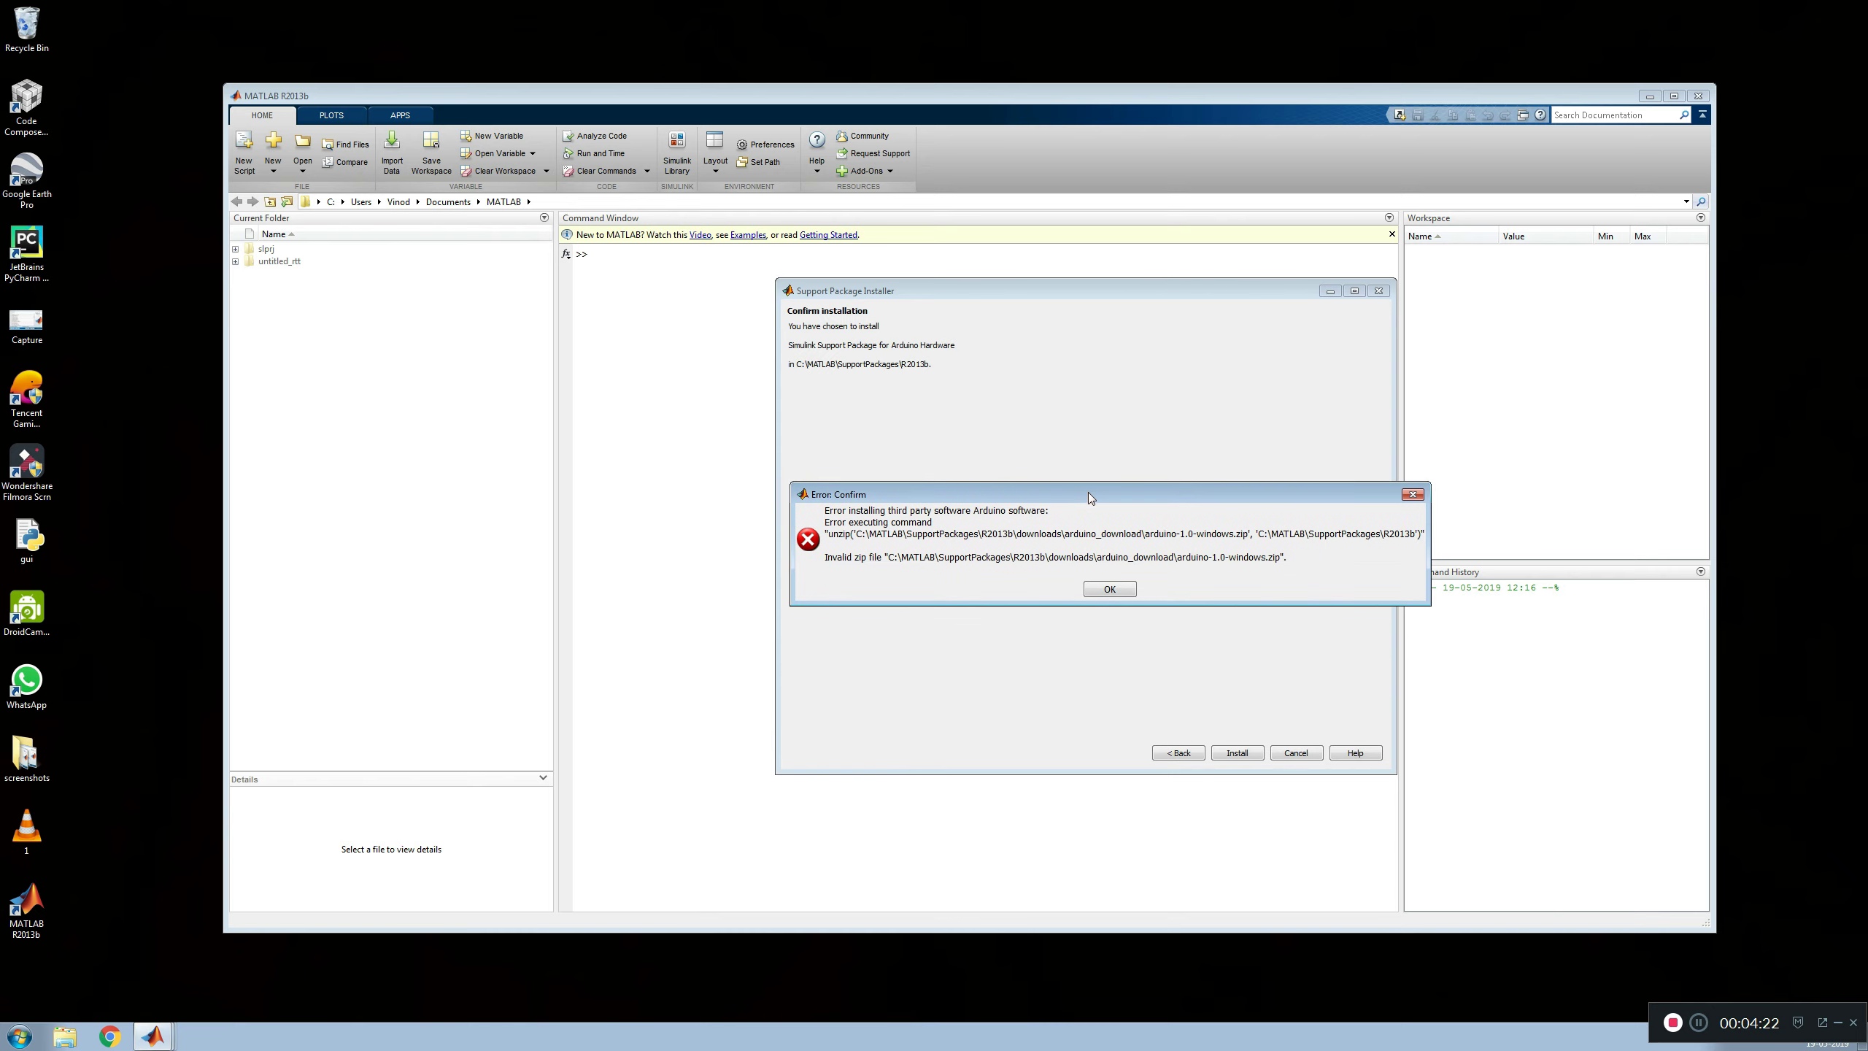
{"action": "left_click_drag", "start_coordinate": [1089, 497], "coordinate": [1069, 519]}
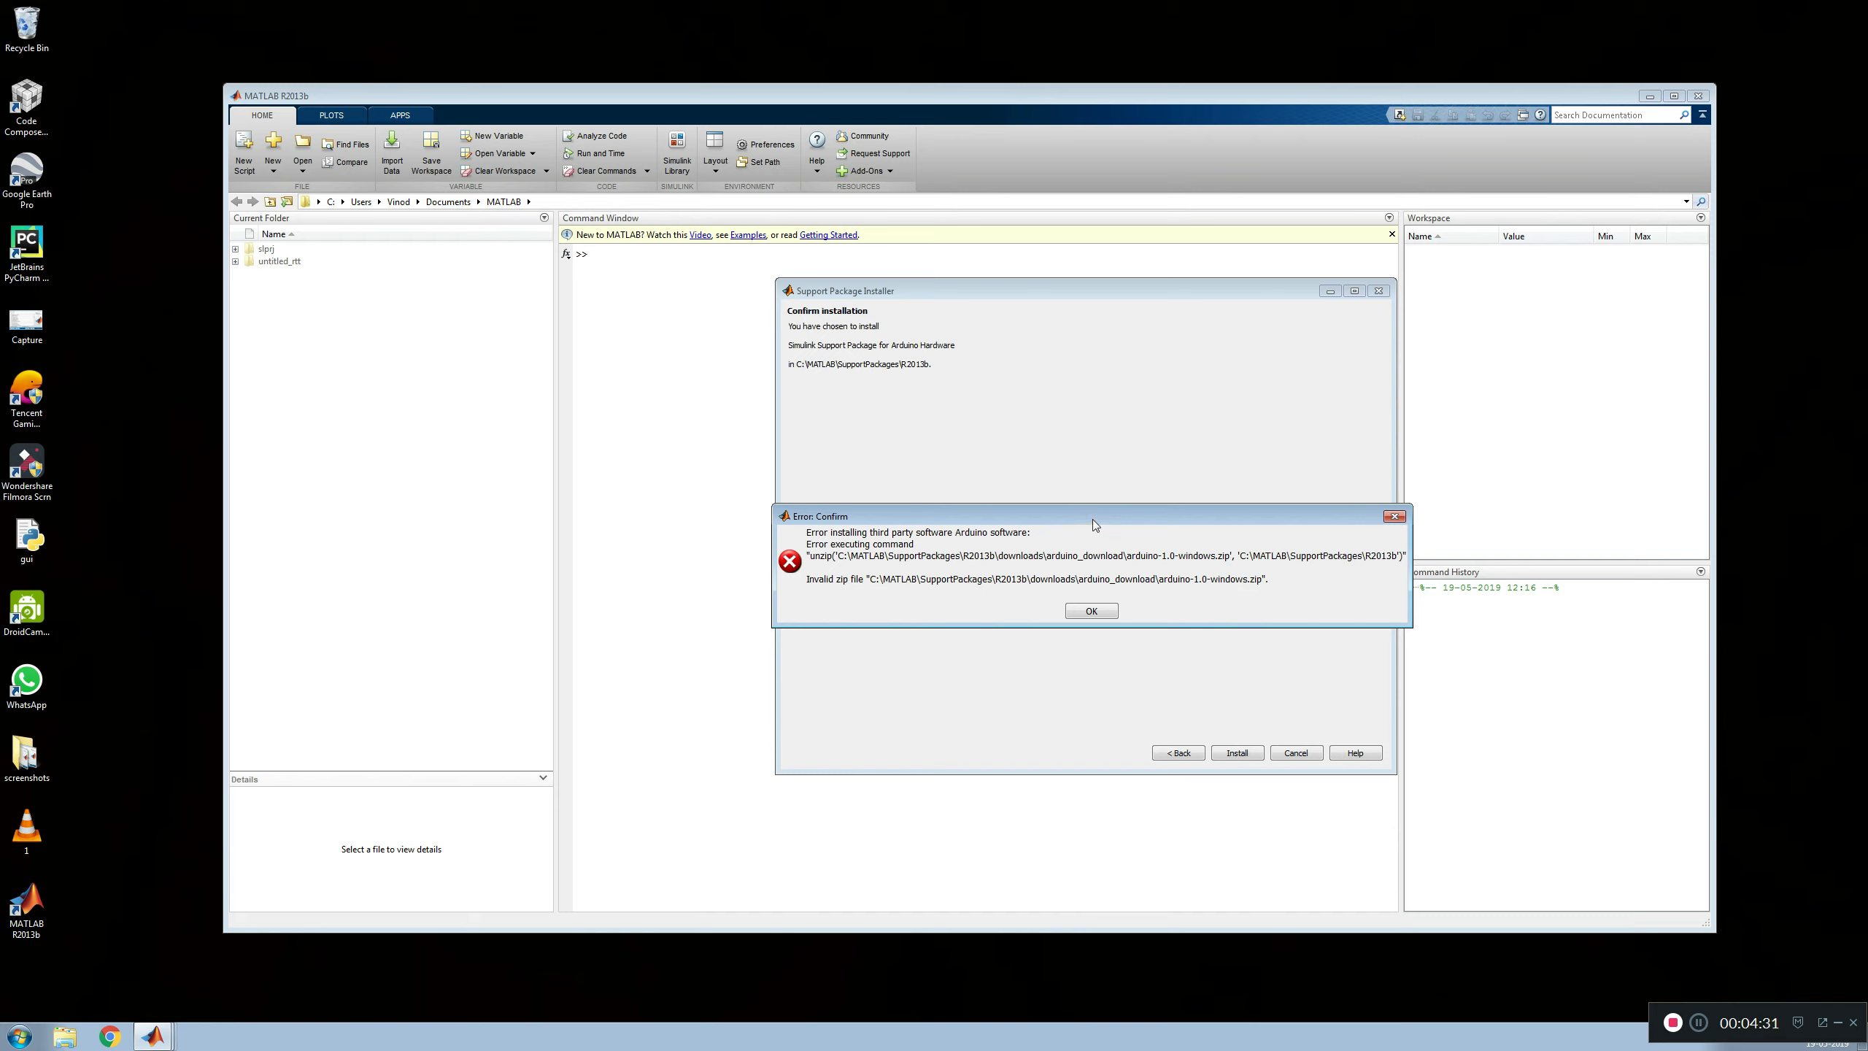
{"action": "left_click_drag", "start_coordinate": [1087, 518], "coordinate": [1097, 511]}
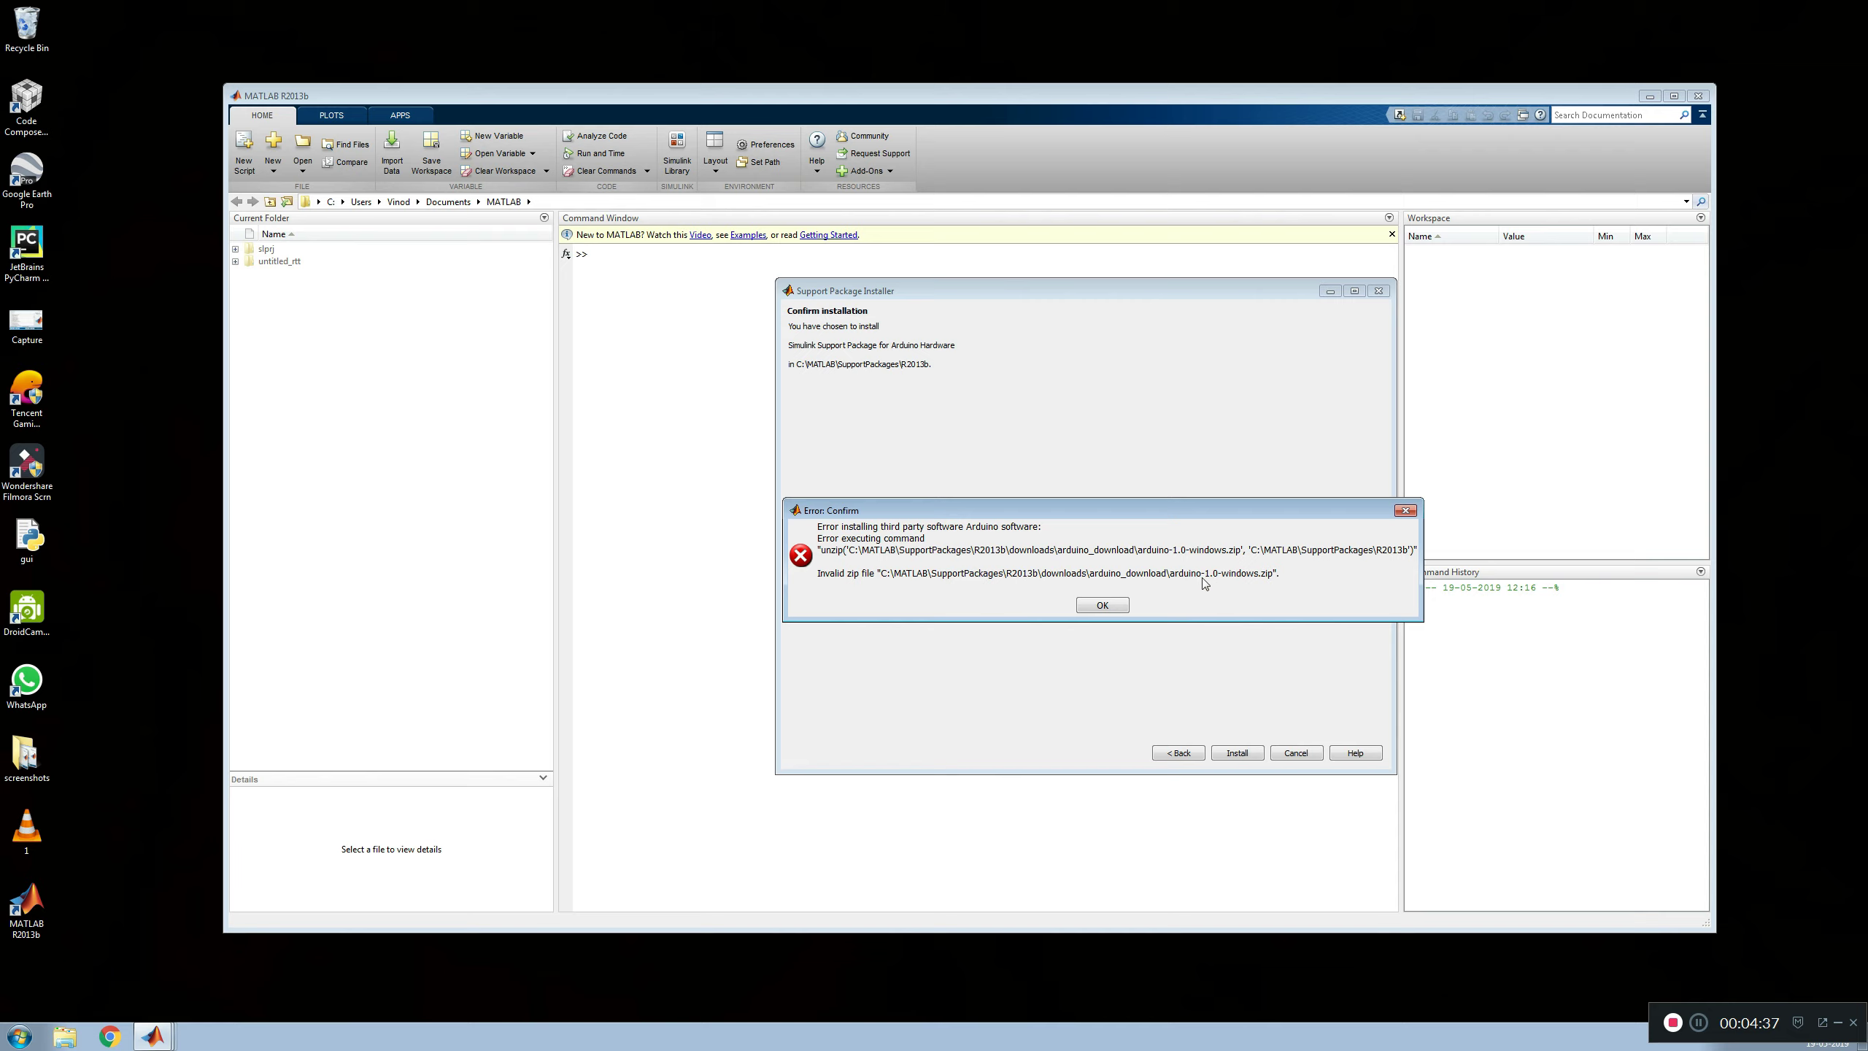
- Switch to Chrome, search for "arduino old download" and open Arduino's page of previous IDE releases
{"action": "left_click", "coordinate": [117, 1038]}
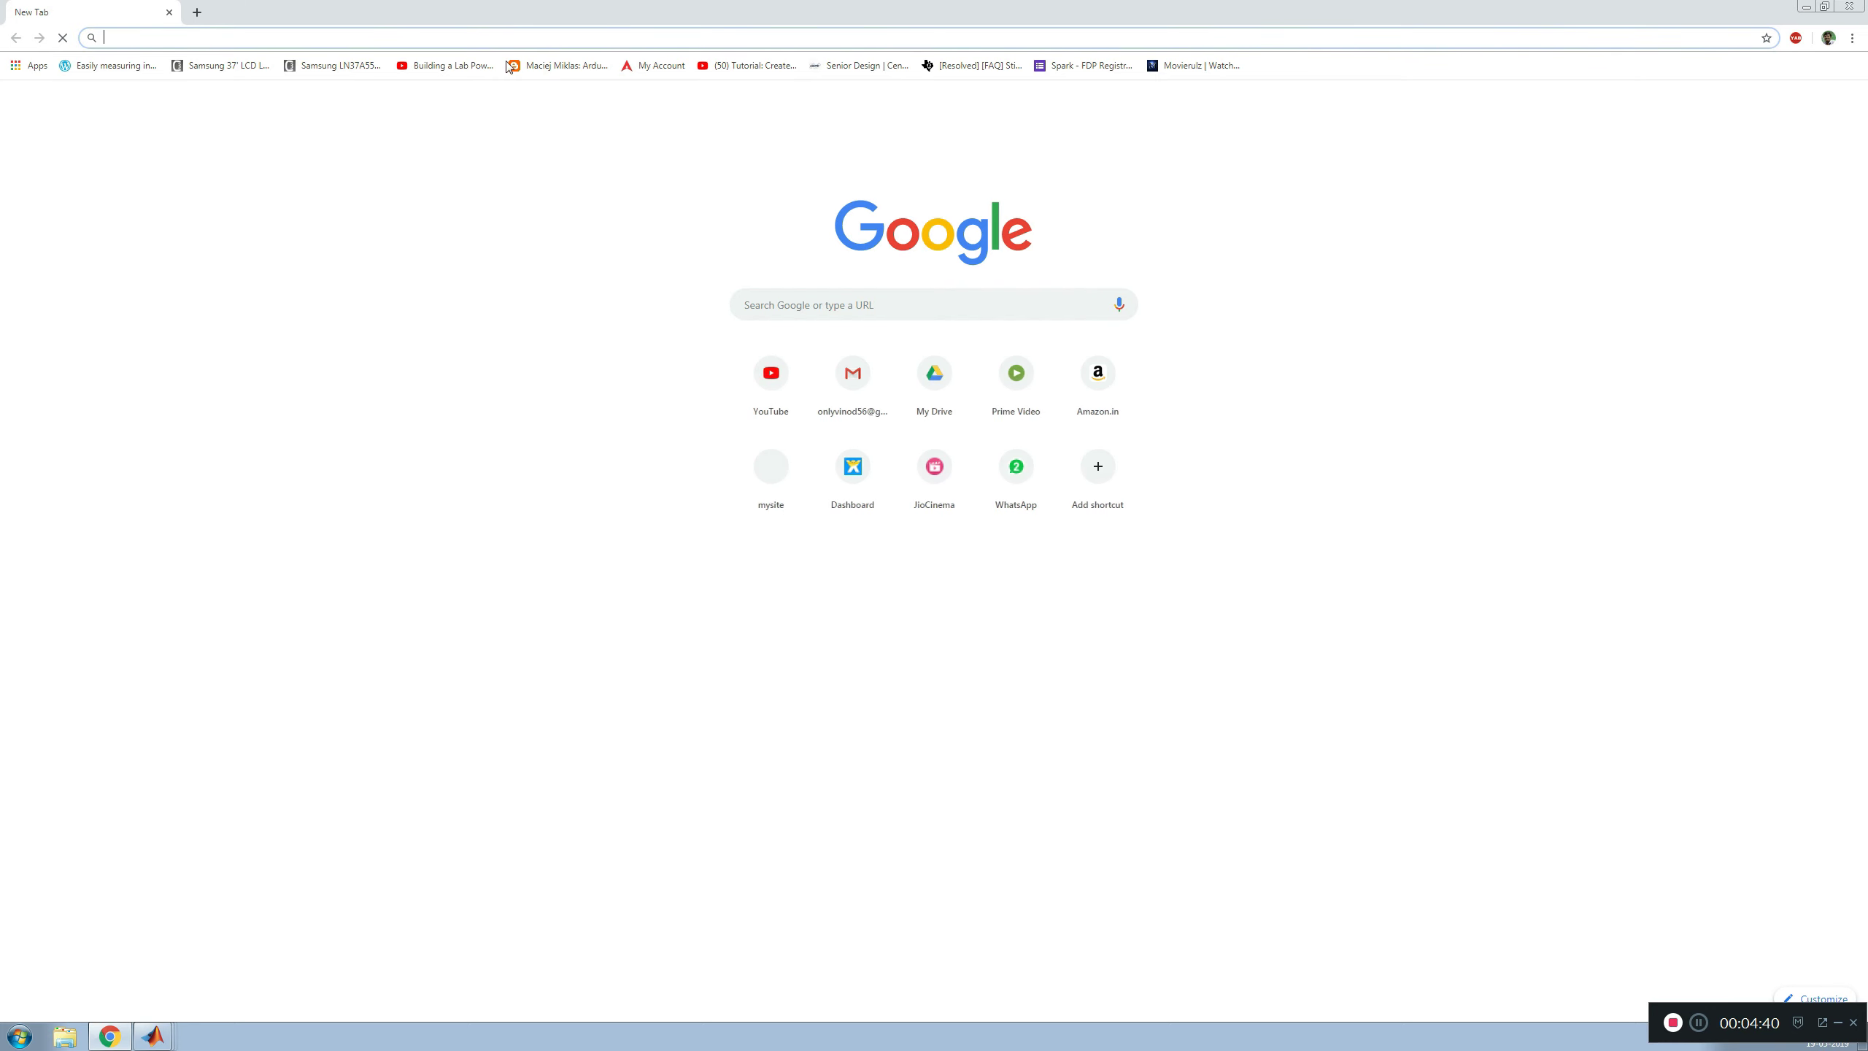
{"action": "left_click_drag", "start_coordinate": [706, 12], "coordinate": [1149, 211]}
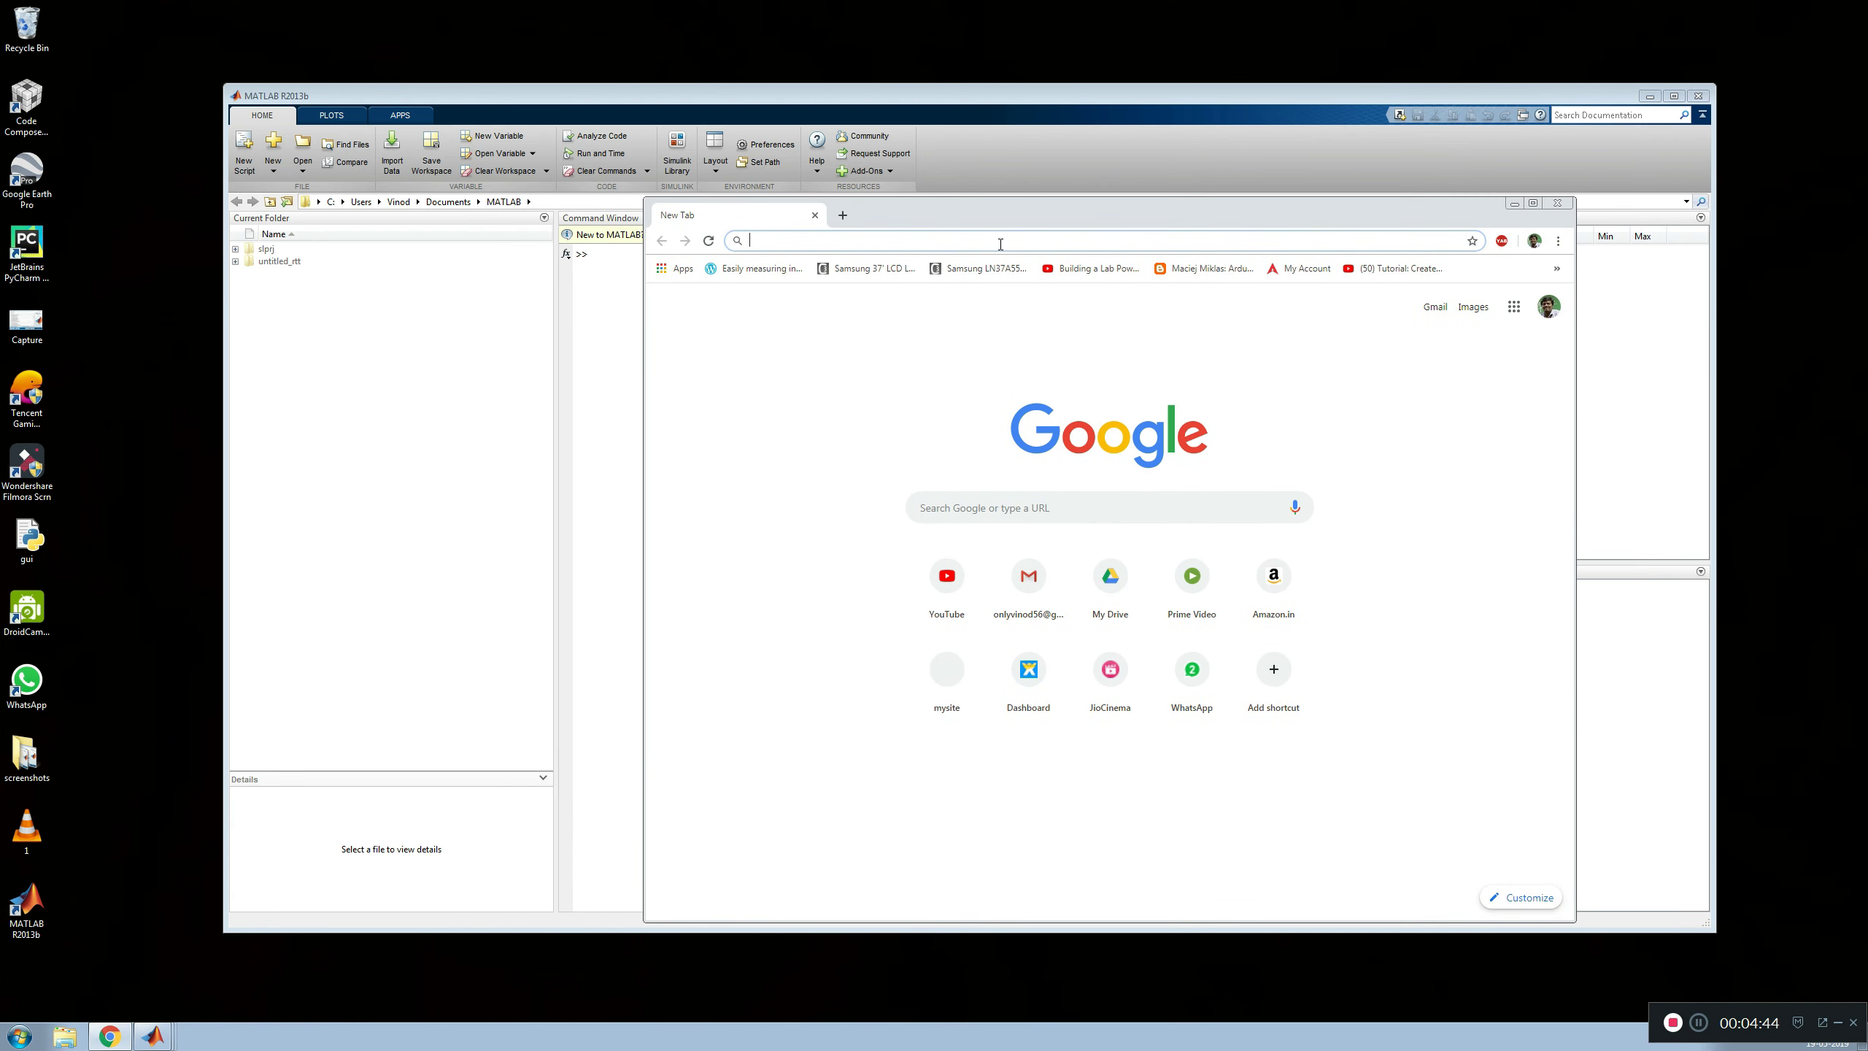
{"action": "type", "text": "arduino"}
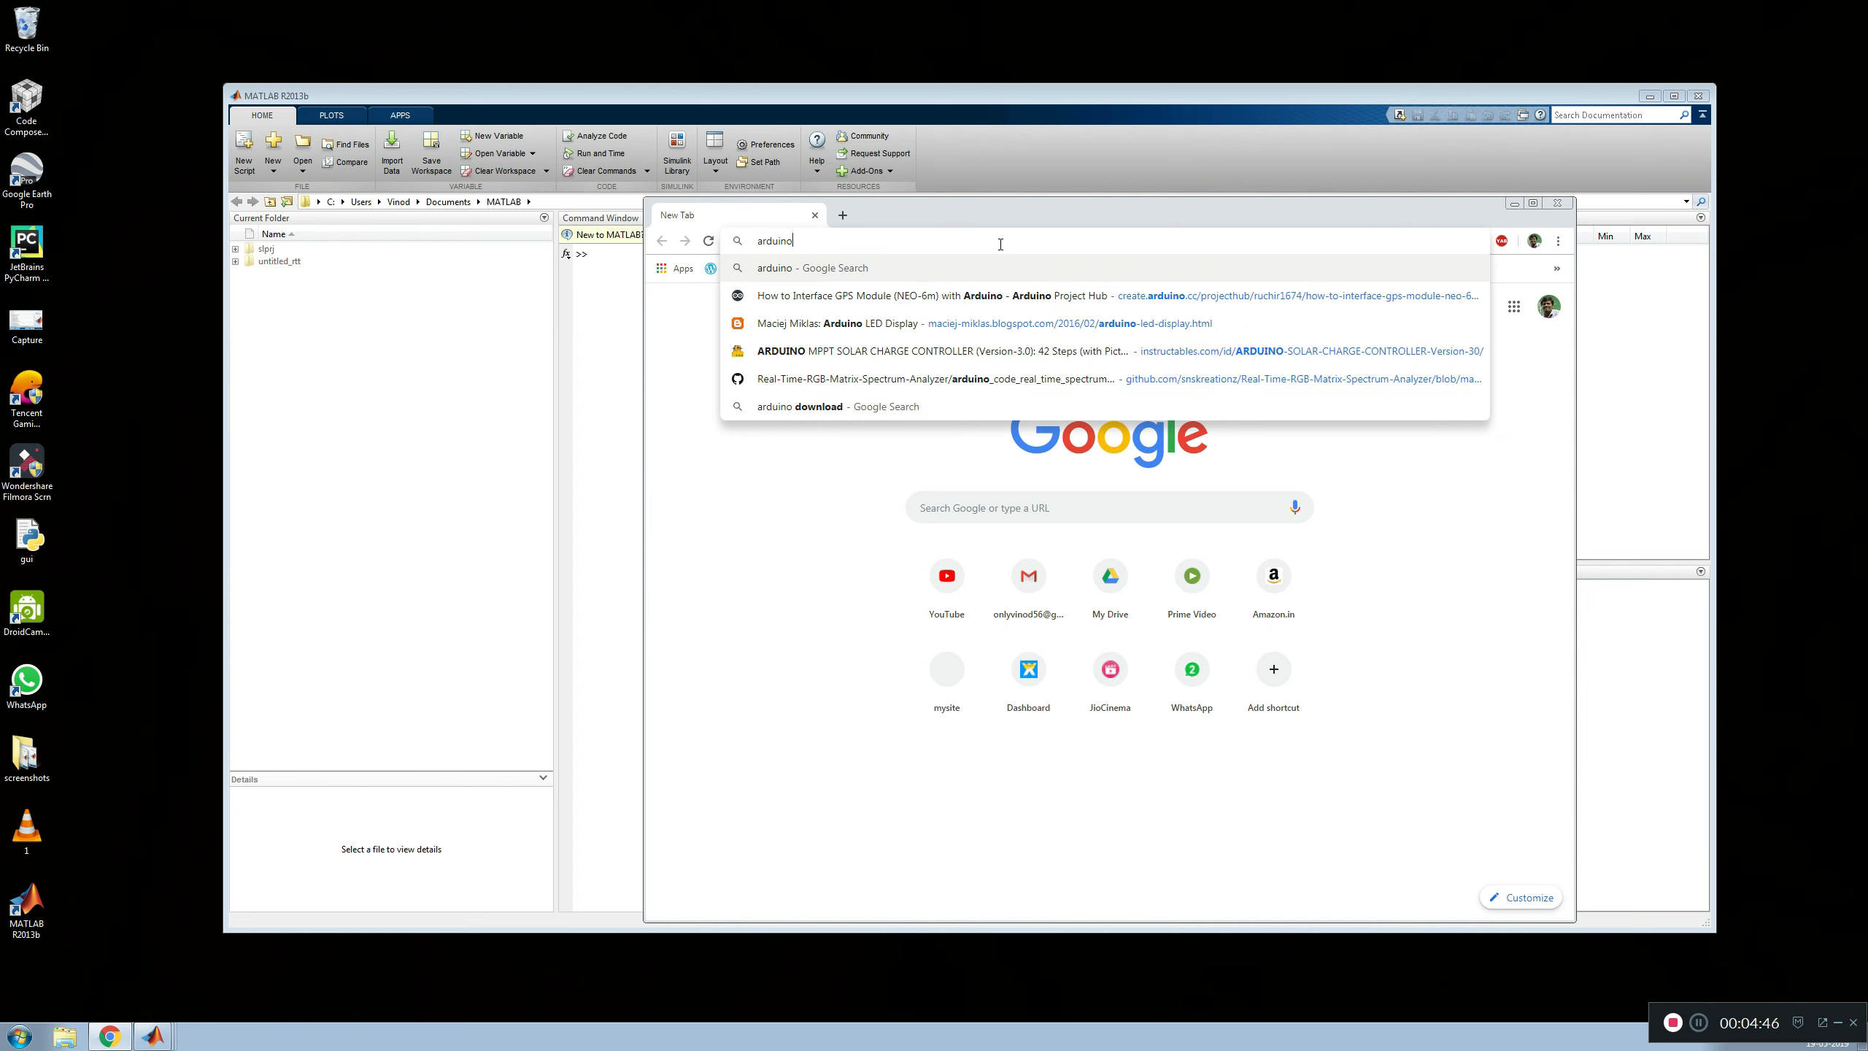
{"action": "type", "text": " old d"}
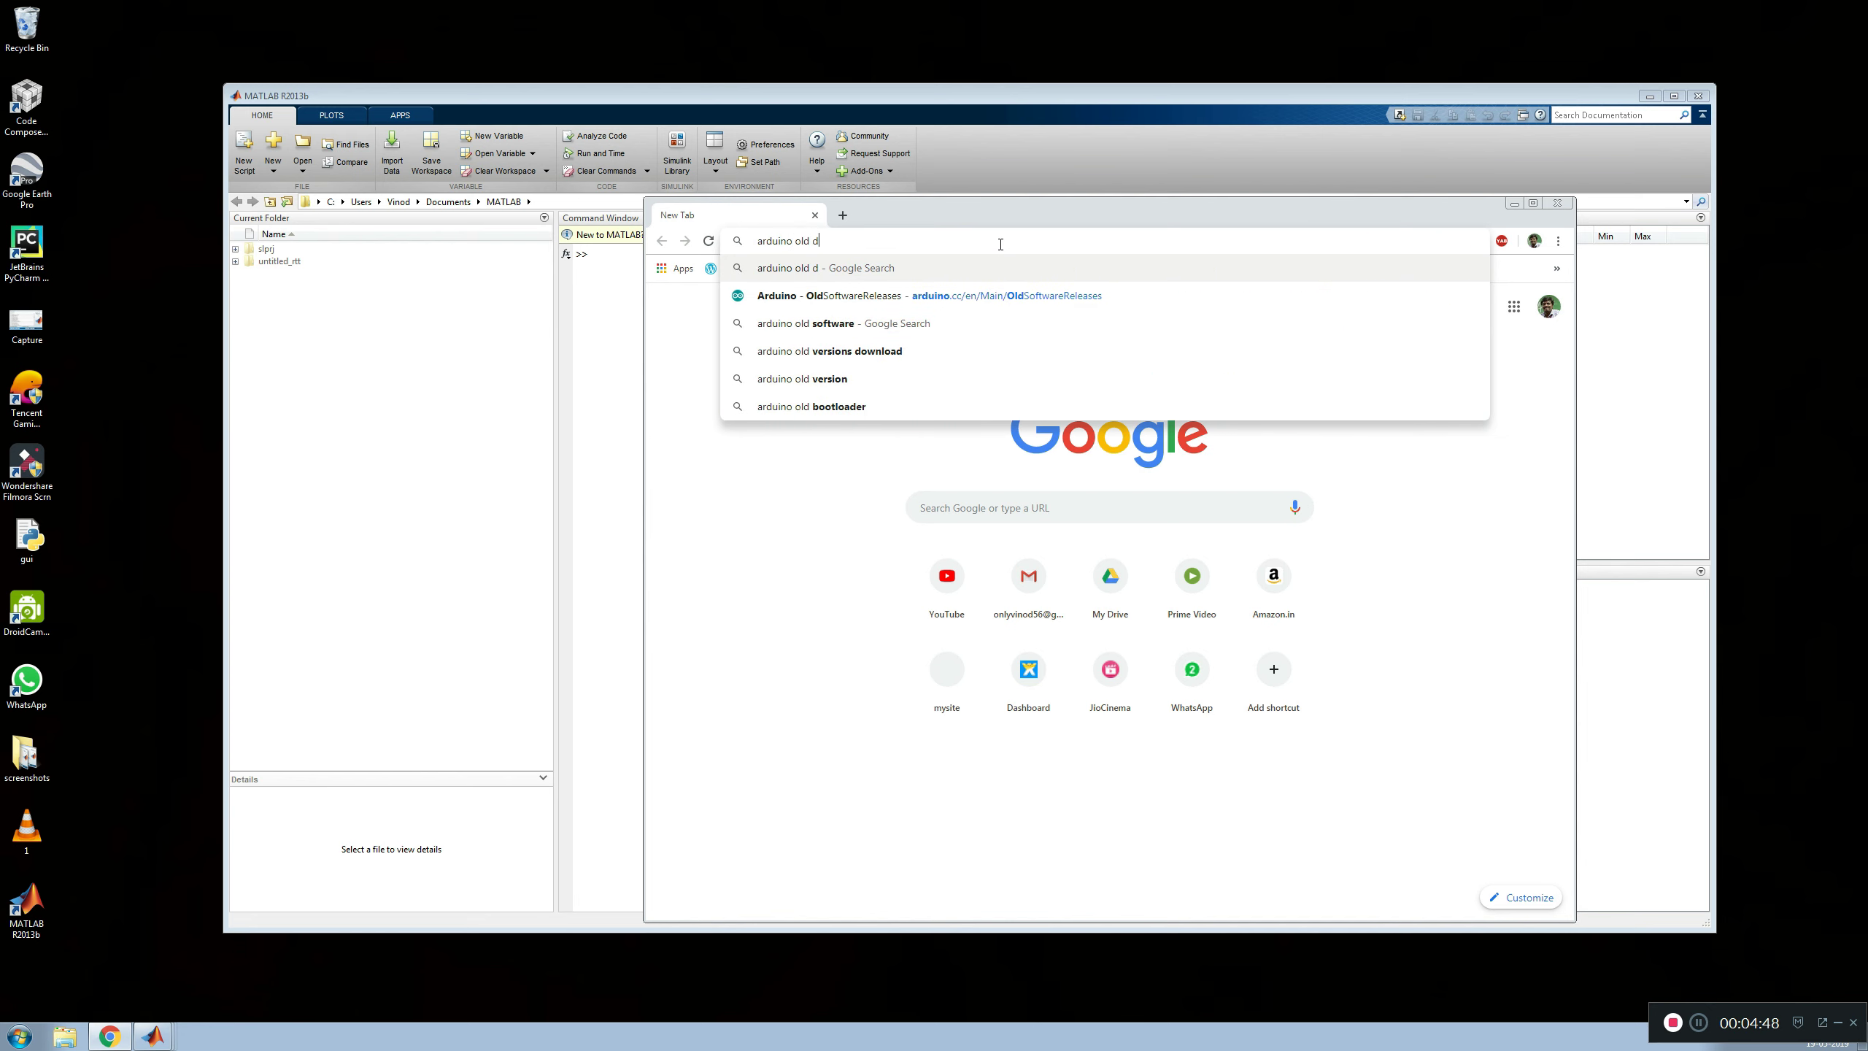
{"action": "type", "text": "ownload"}
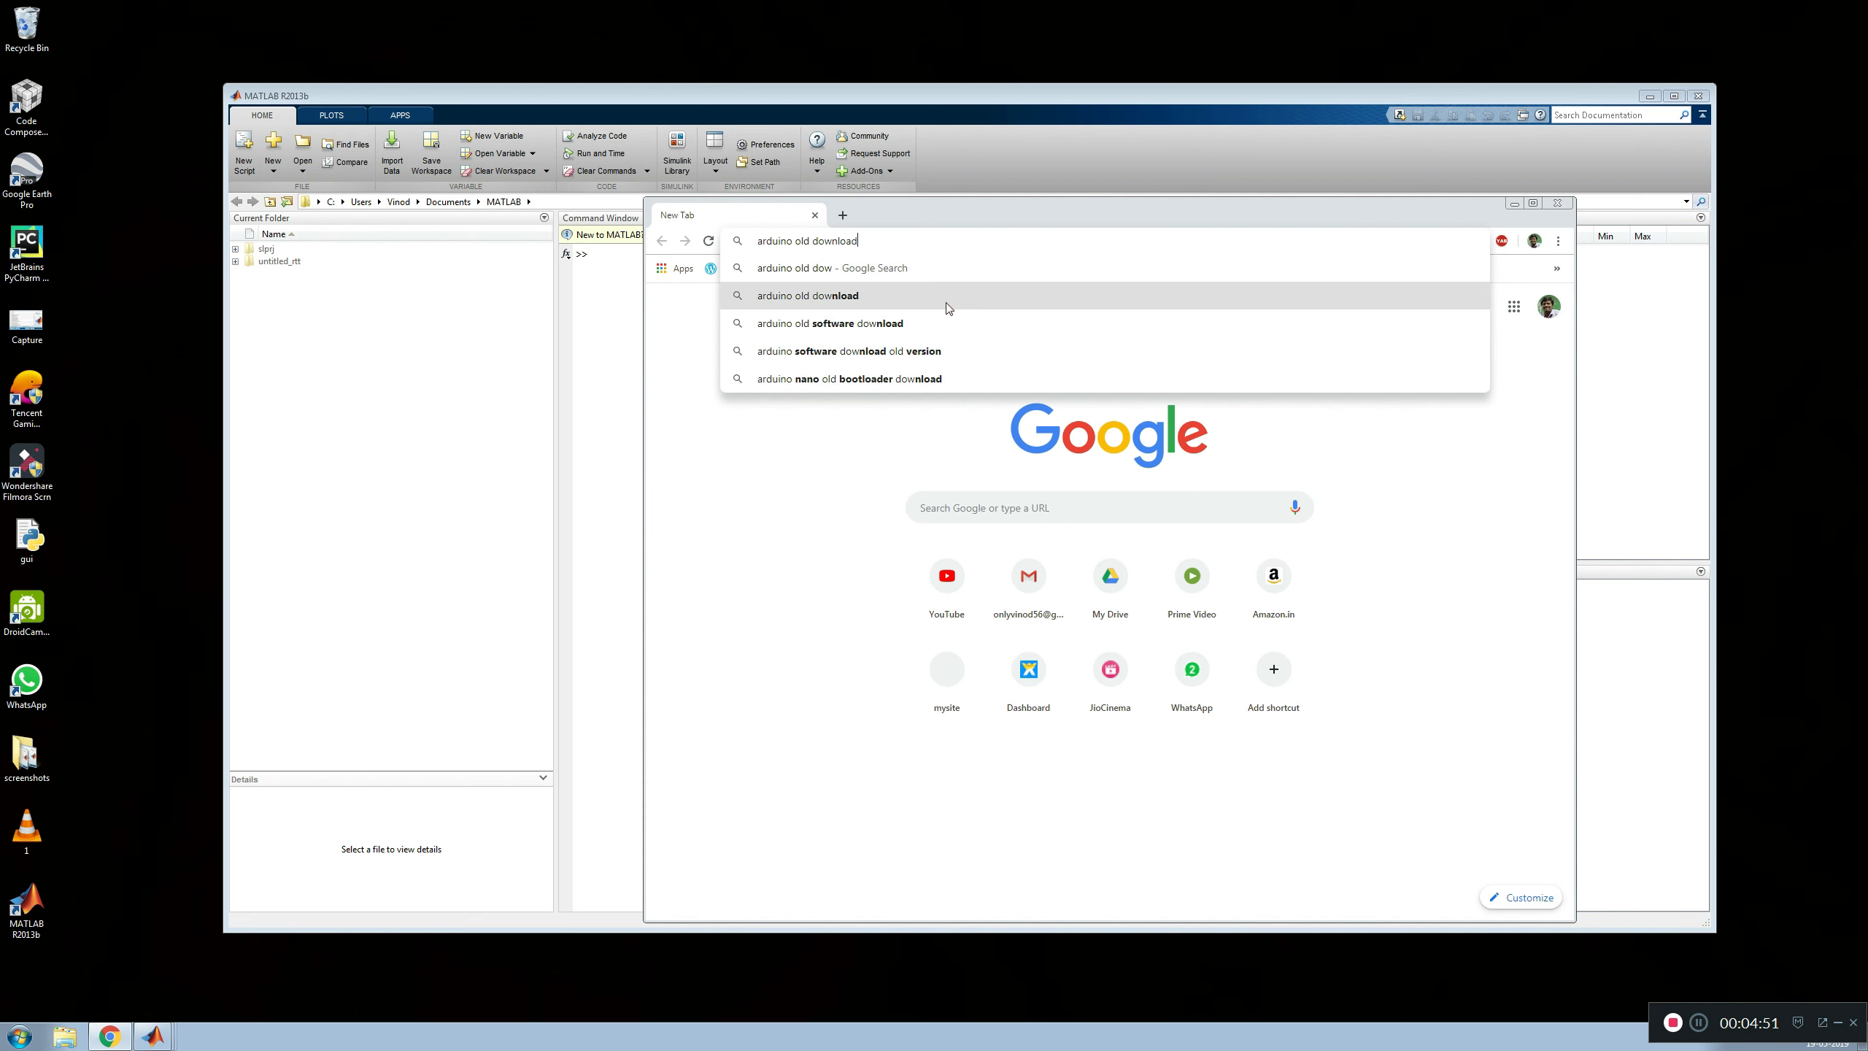
{"action": "left_click", "coordinate": [952, 297]}
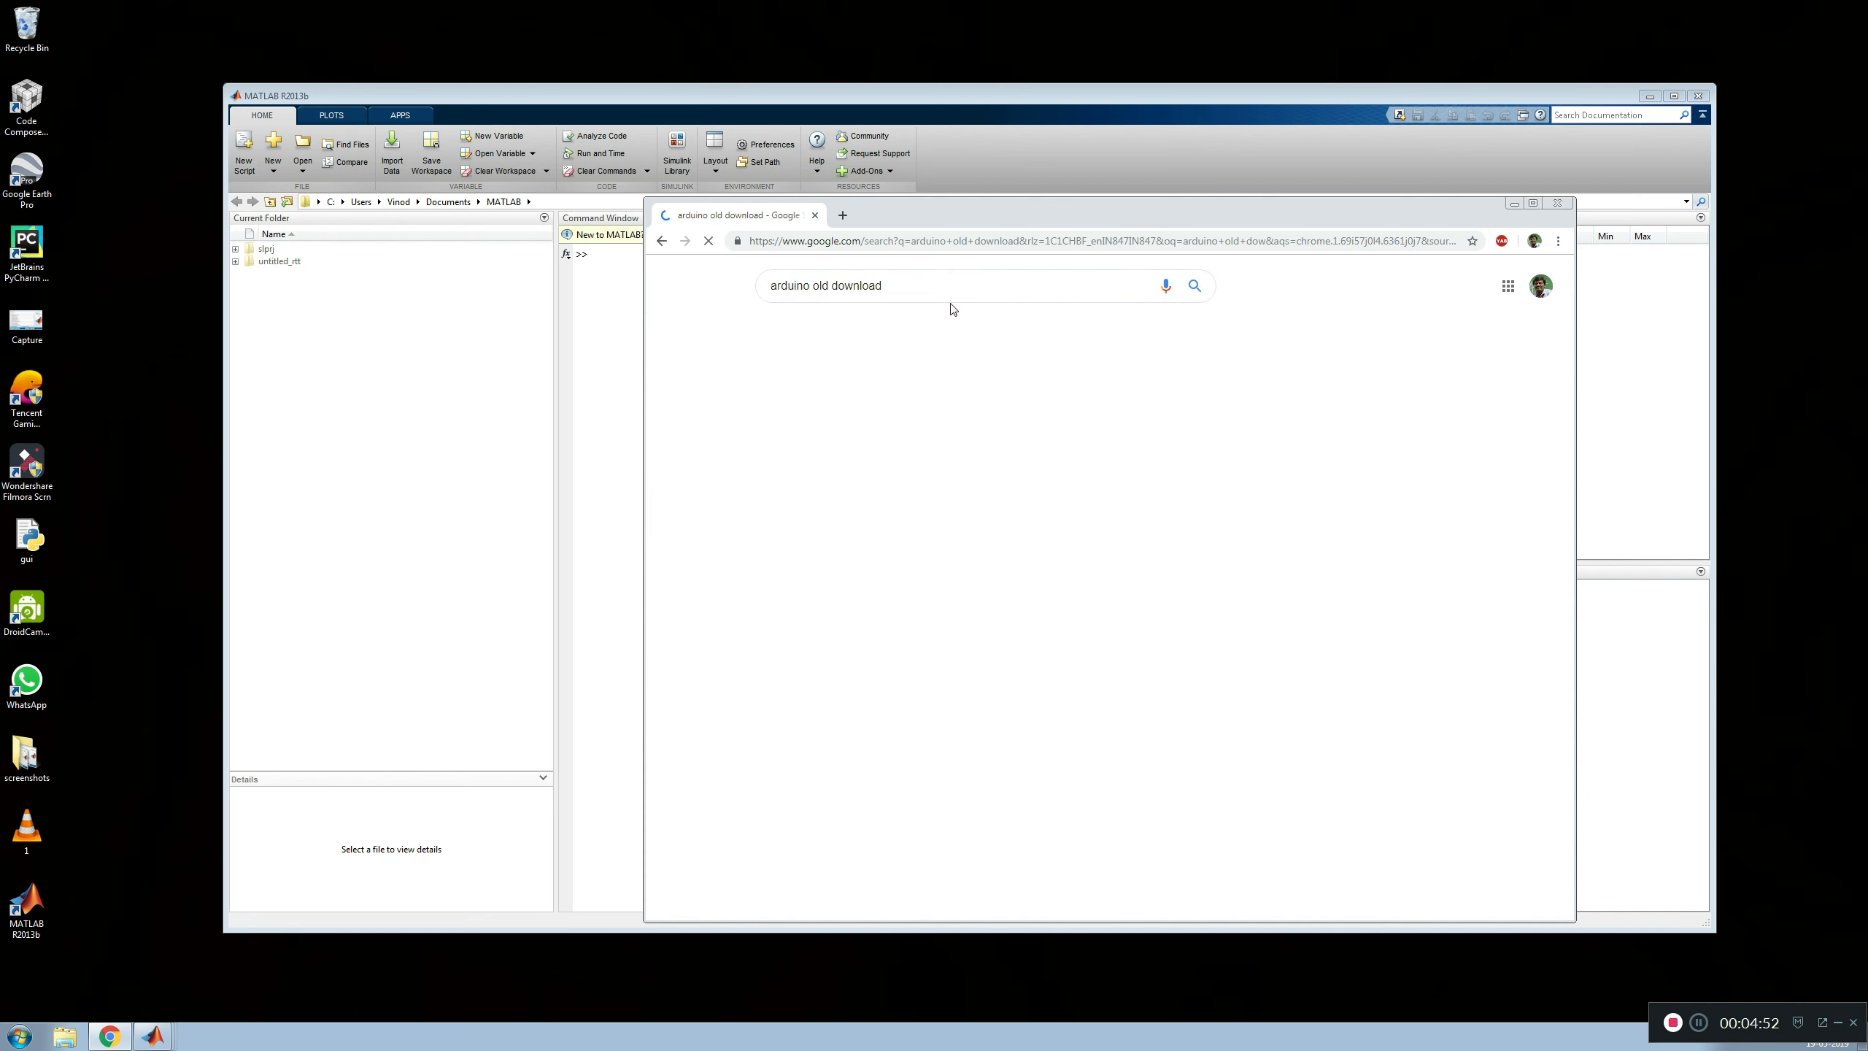
{"action": "left_click_drag", "start_coordinate": [950, 213], "coordinate": [980, 205]}
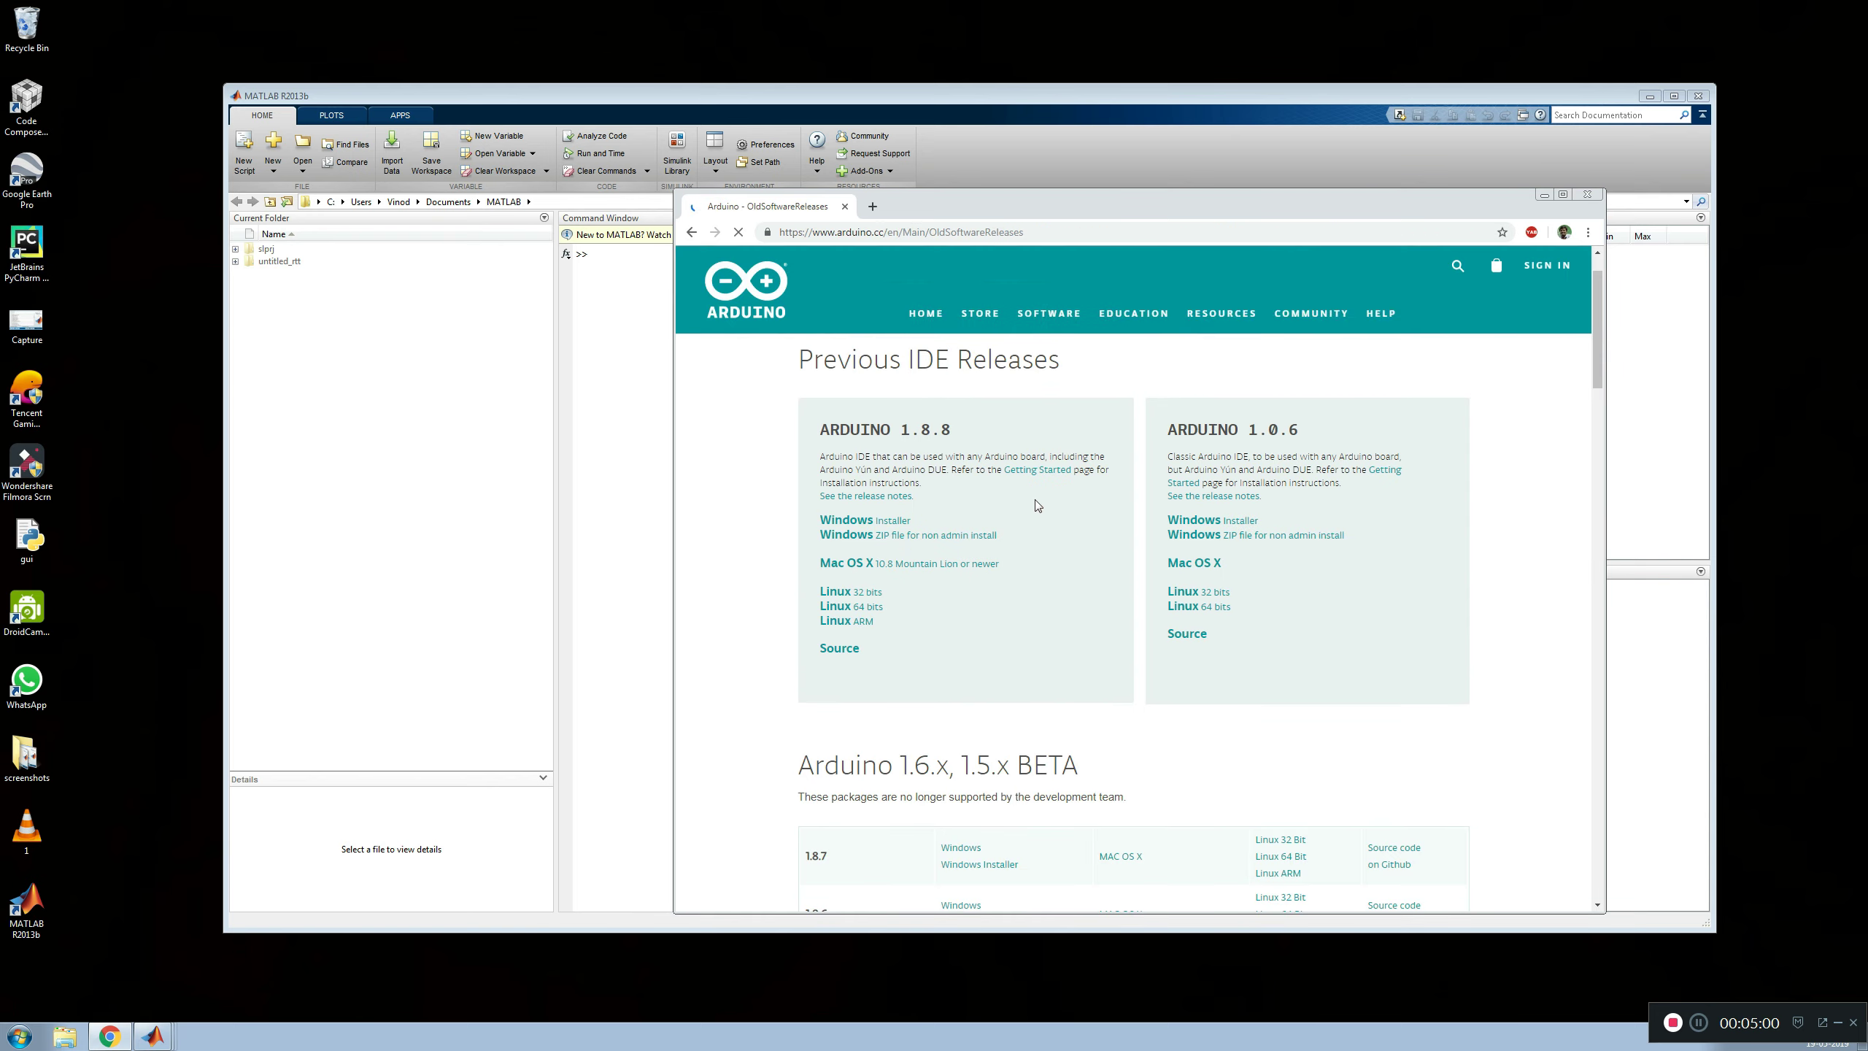
- Download the Windows version of Arduino 1.0 from the Arduino 1.0.x releases
{"action": "scroll", "coordinate": [1037, 506], "scroll_direction": "down", "scroll_amount": 10}
{"action": "scroll", "coordinate": [1036, 506], "scroll_direction": "down", "scroll_amount": 15}
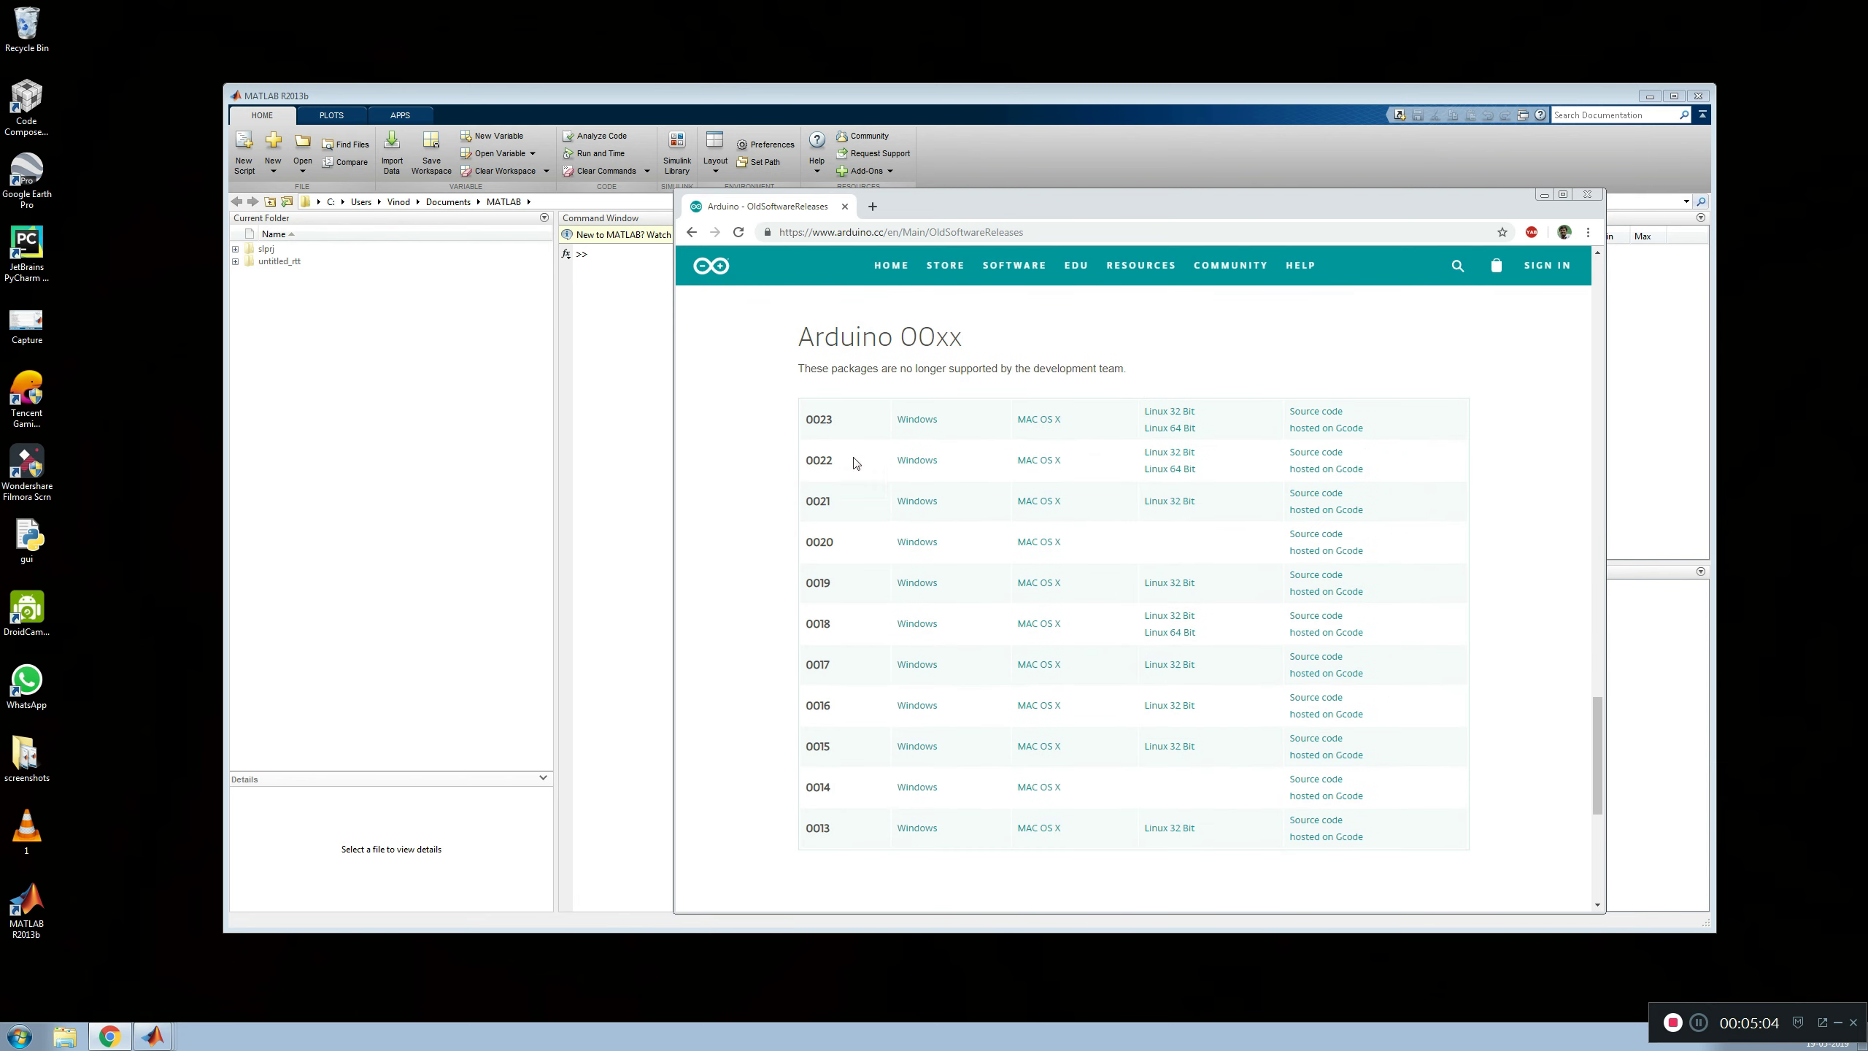
{"action": "scroll", "coordinate": [941, 471], "scroll_direction": "up", "scroll_amount": 6}
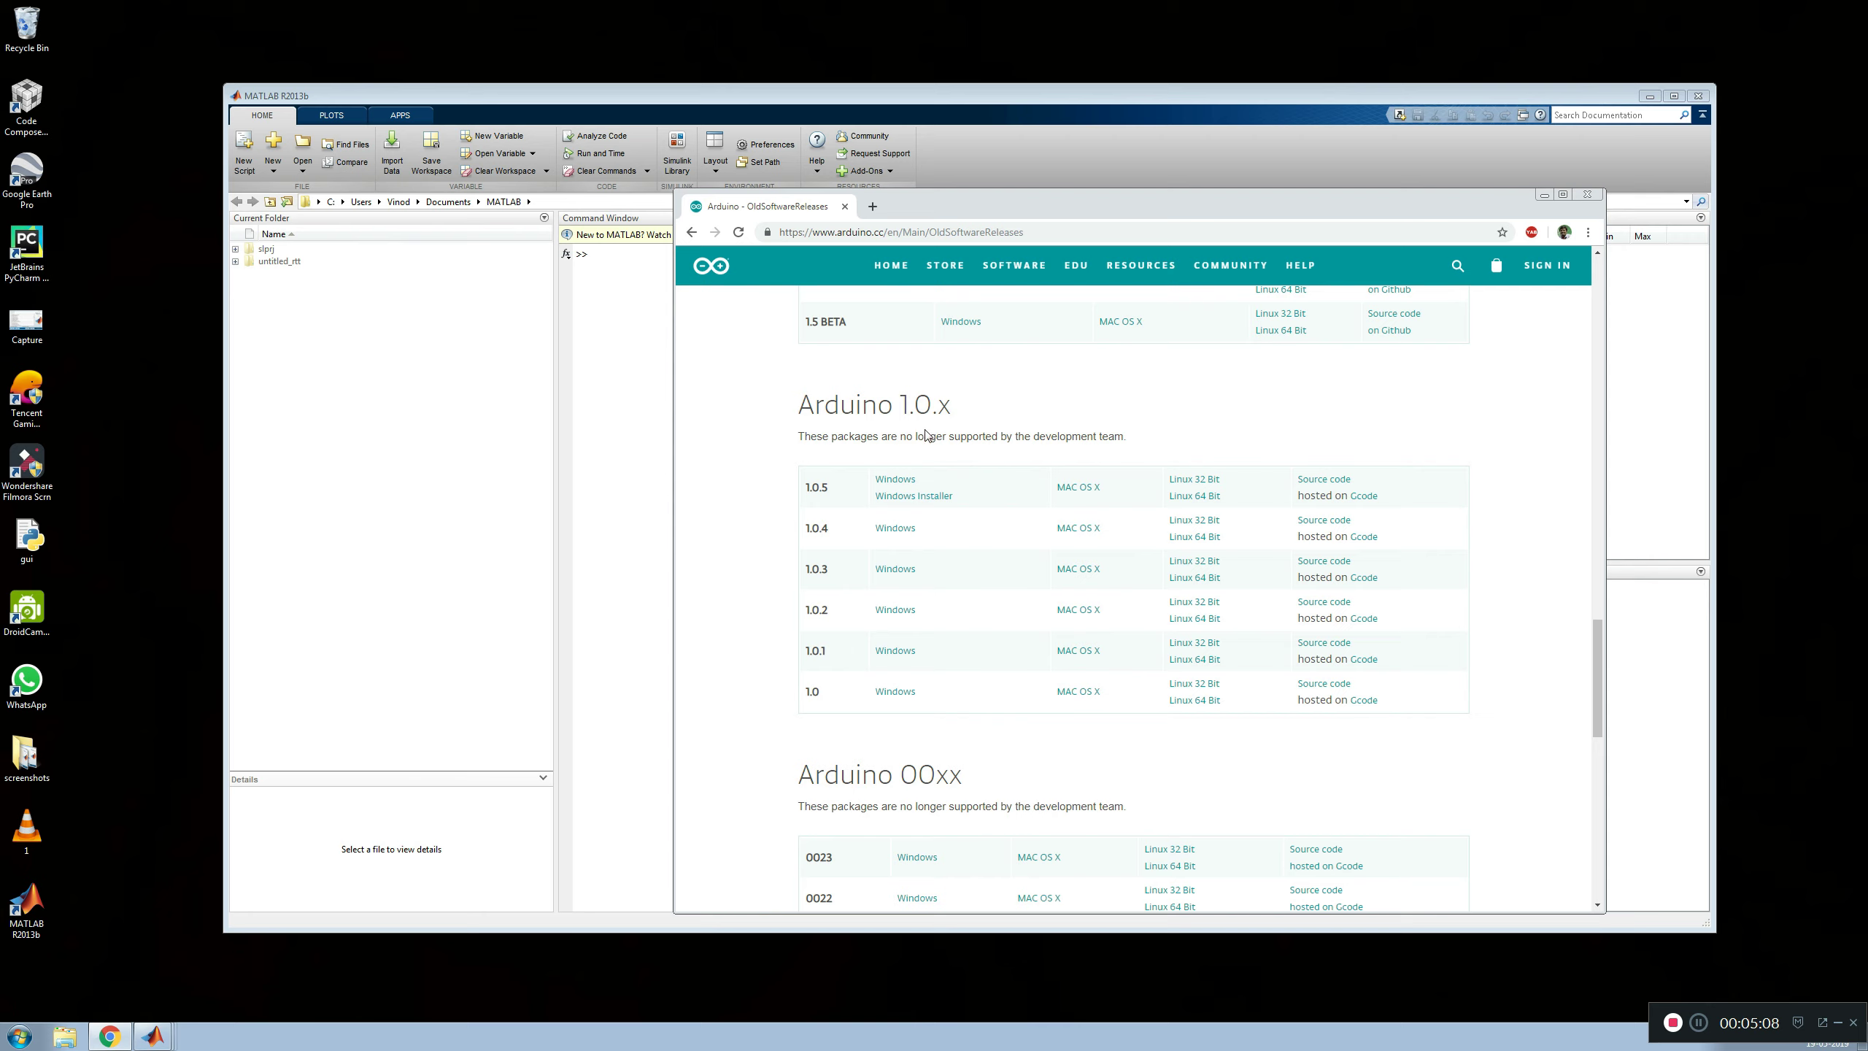
{"action": "left_click", "coordinate": [896, 696]}
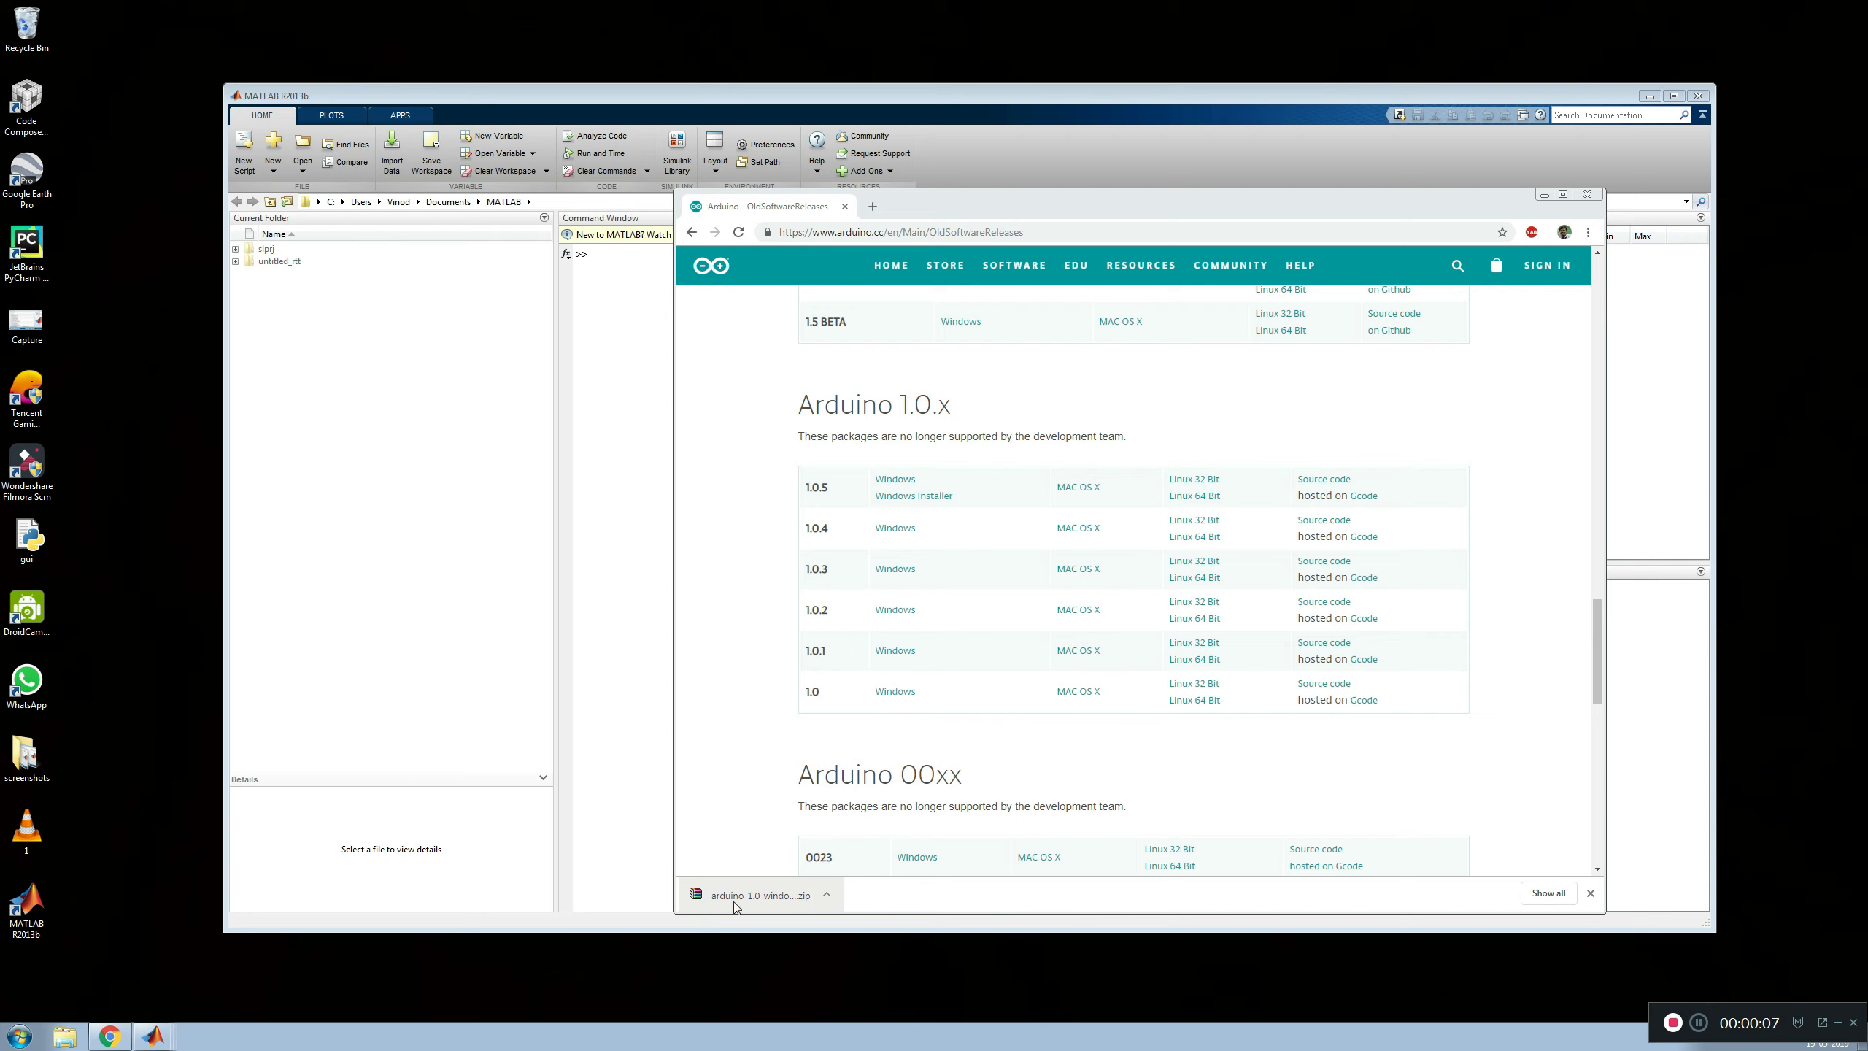
- Minimize the browser, dismiss the third-party software installation error, cancel the Support Package Installer and close MATLAB
{"action": "left_click", "coordinate": [1546, 197]}
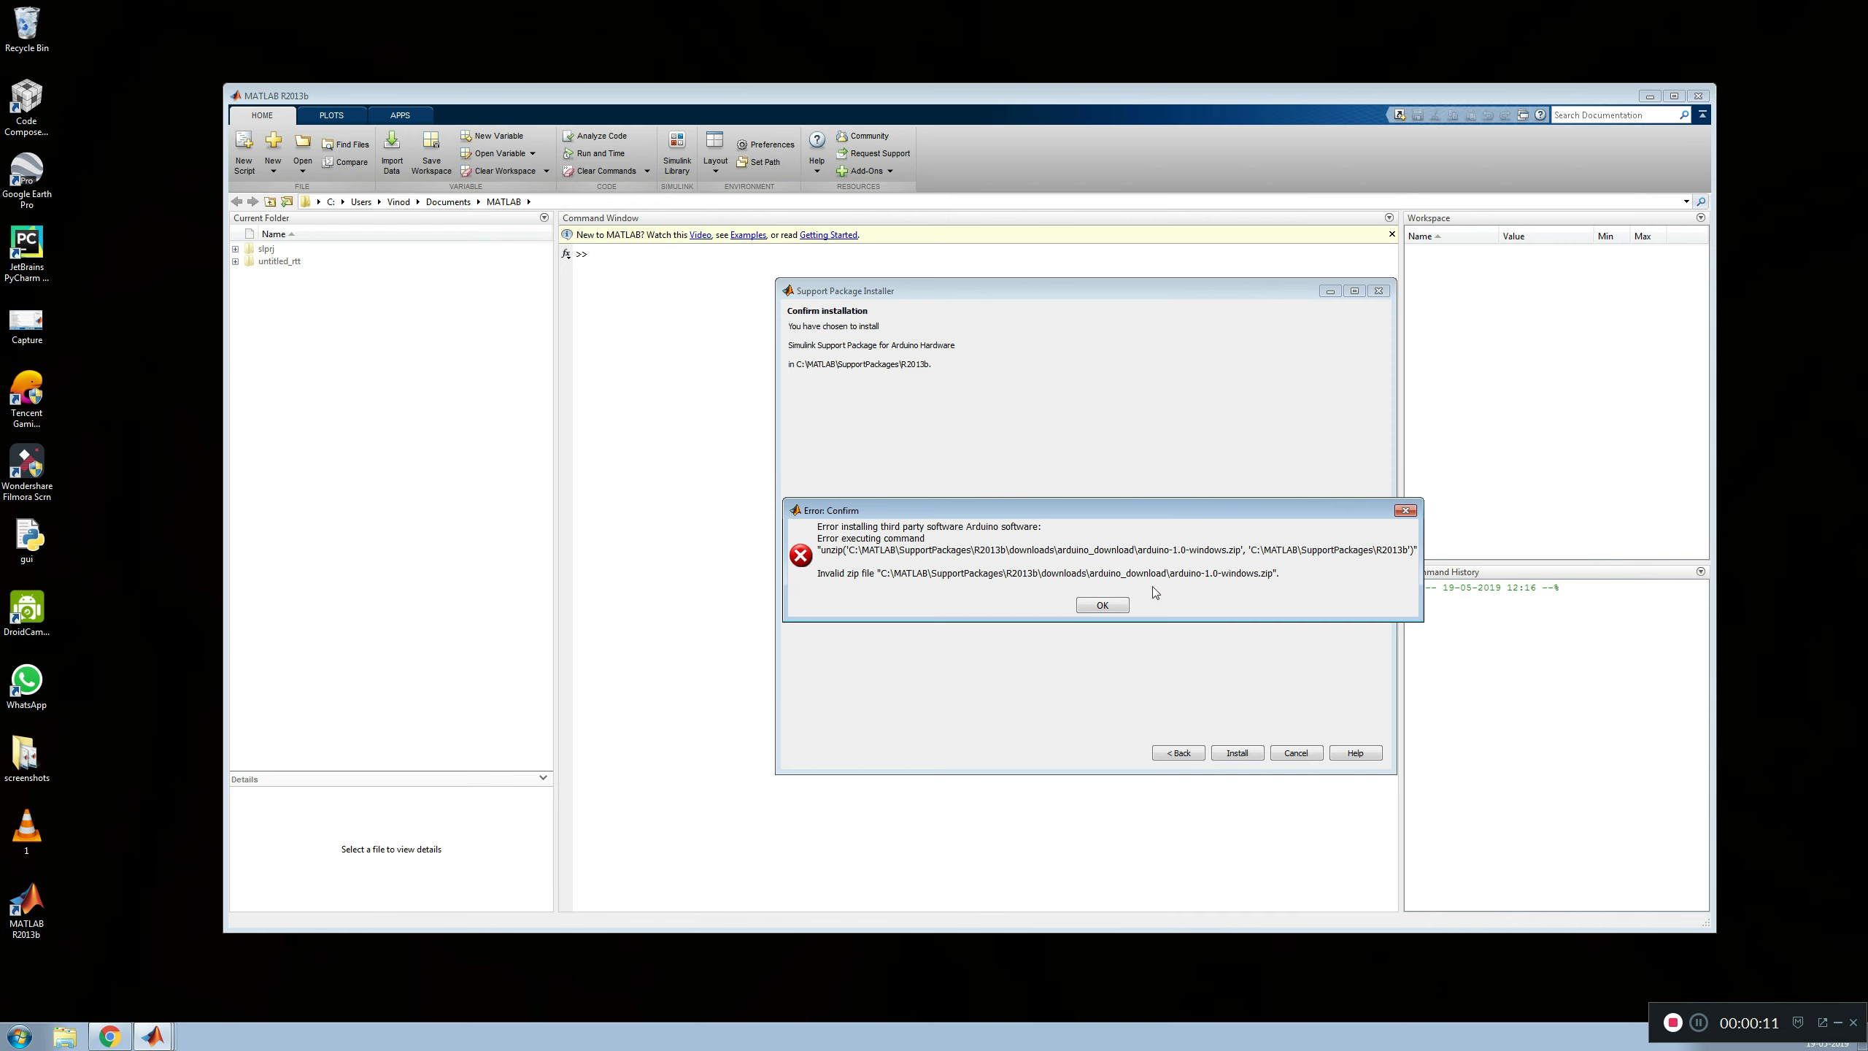
{"action": "left_click", "coordinate": [1103, 606]}
{"action": "left_click", "coordinate": [1293, 754]}
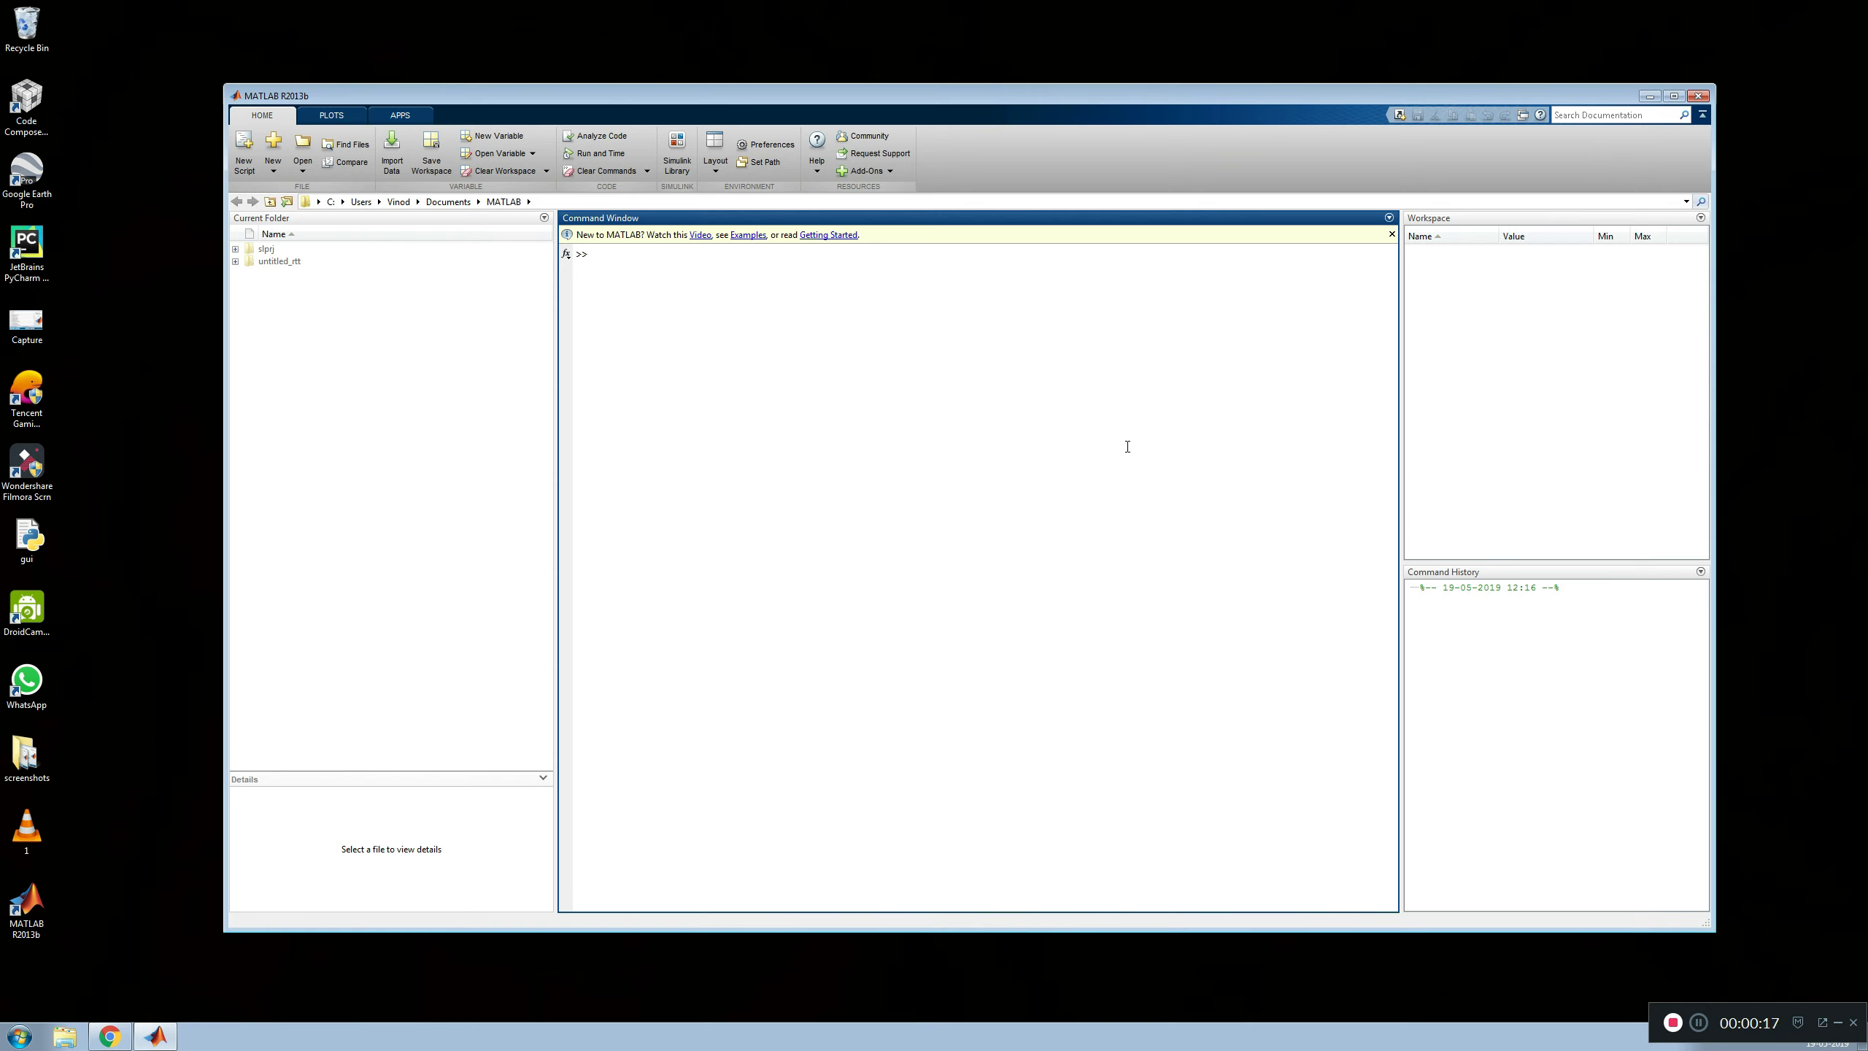
{"action": "left_click", "coordinate": [1697, 97]}
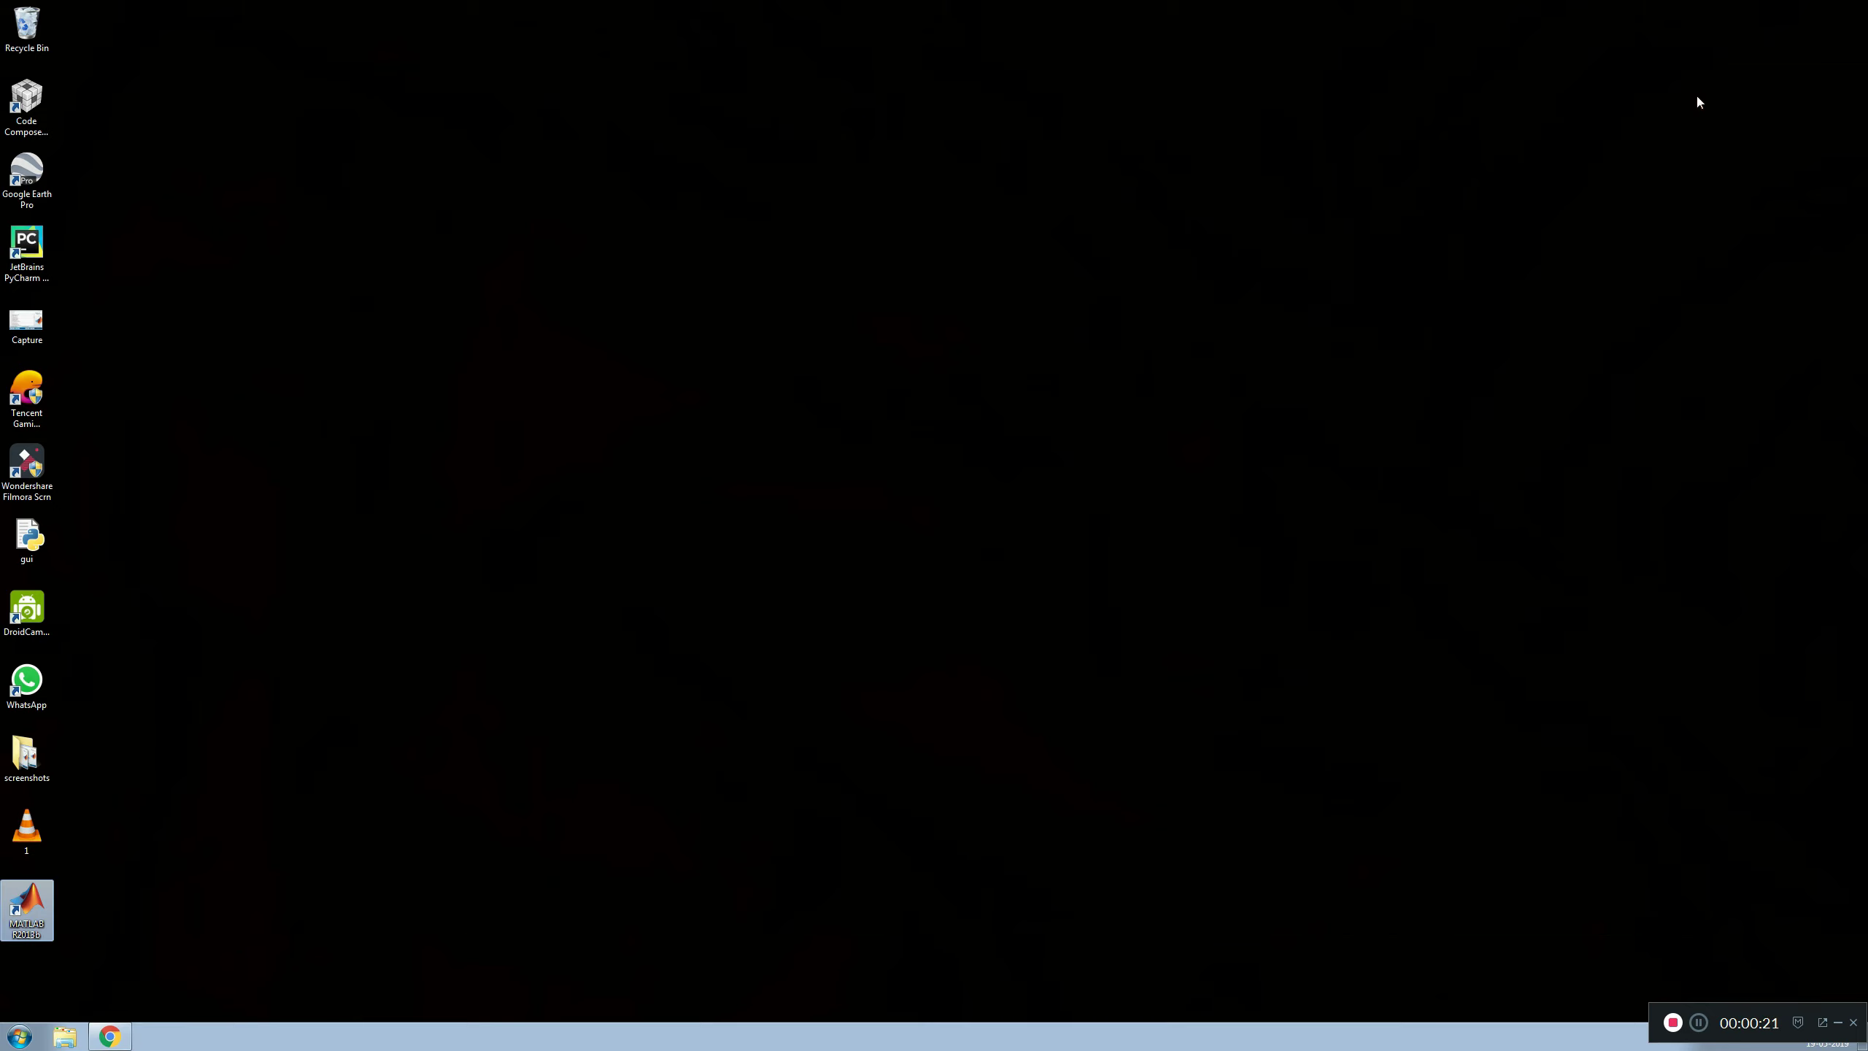
- Open Windows Explorer and show the contents of Local Disk (C:)
{"action": "left_click", "coordinate": [64, 1035]}
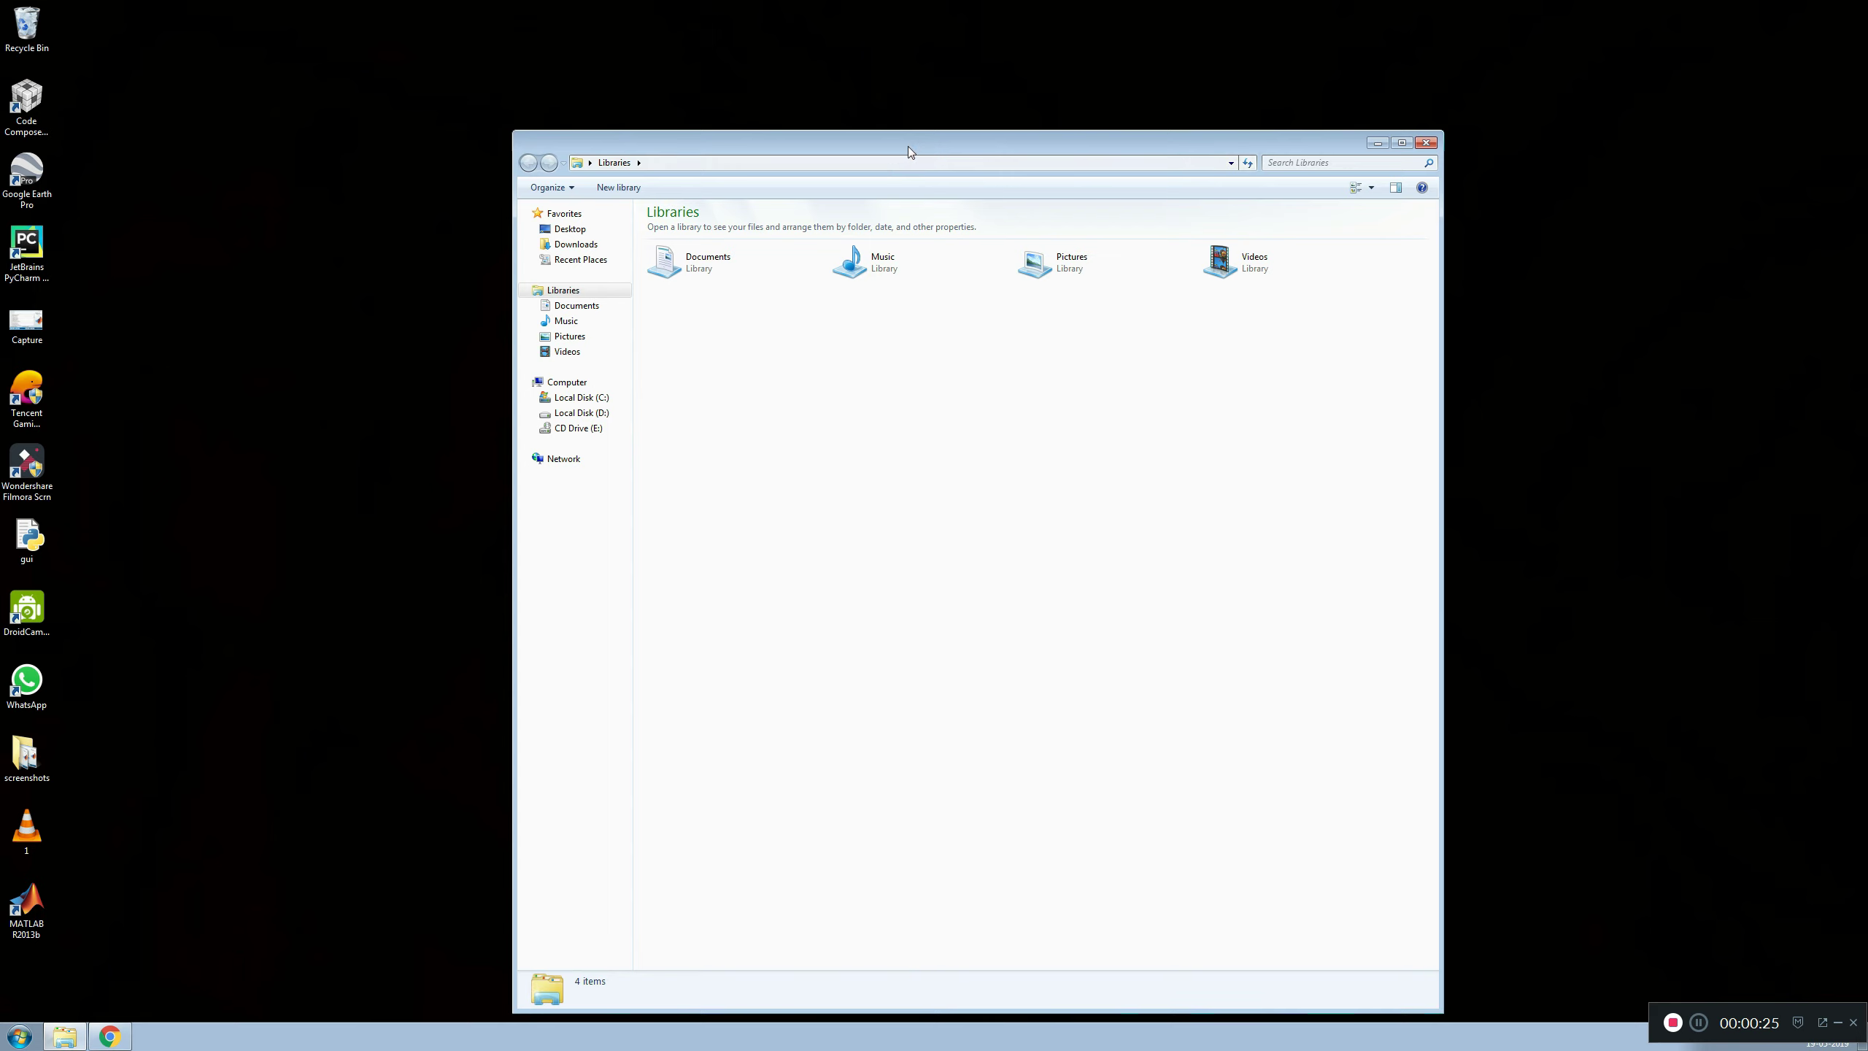
{"action": "left_click_drag", "start_coordinate": [891, 147], "coordinate": [1108, 151]}
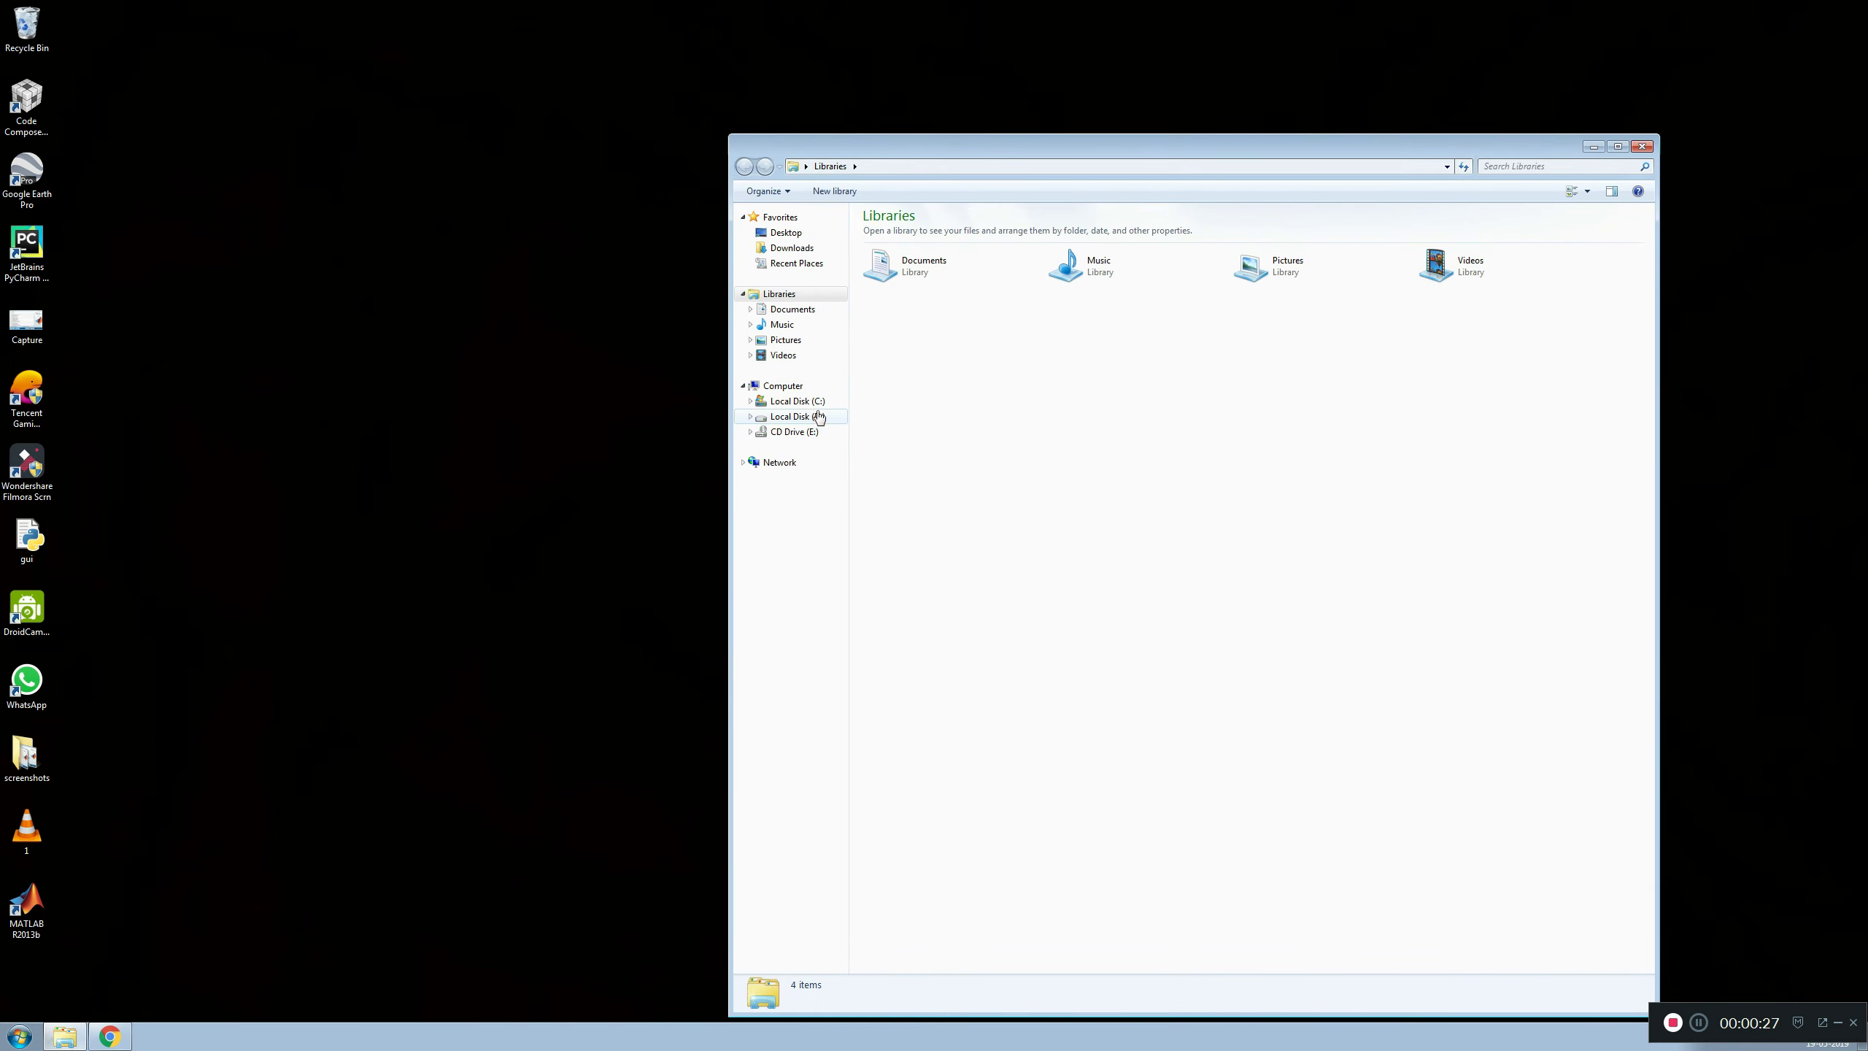
{"action": "left_click", "coordinate": [810, 402]}
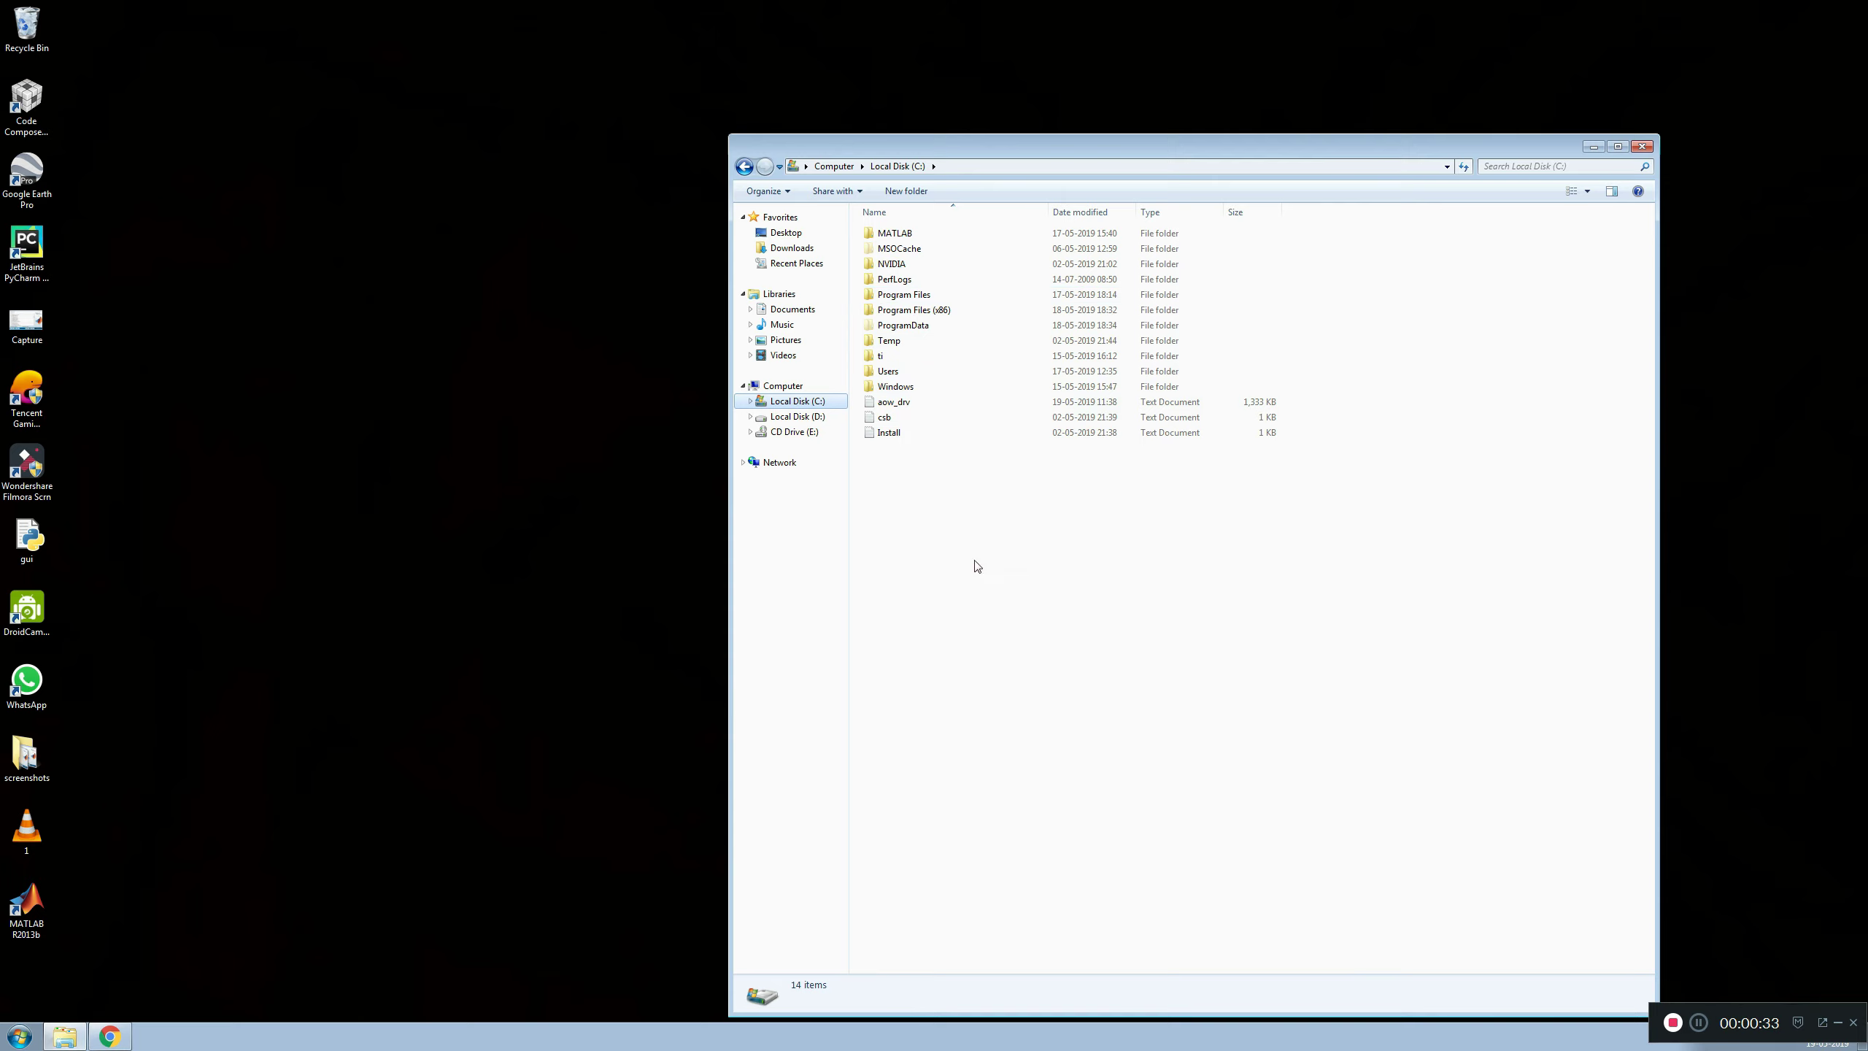
{"action": "left_click", "coordinate": [901, 241]}
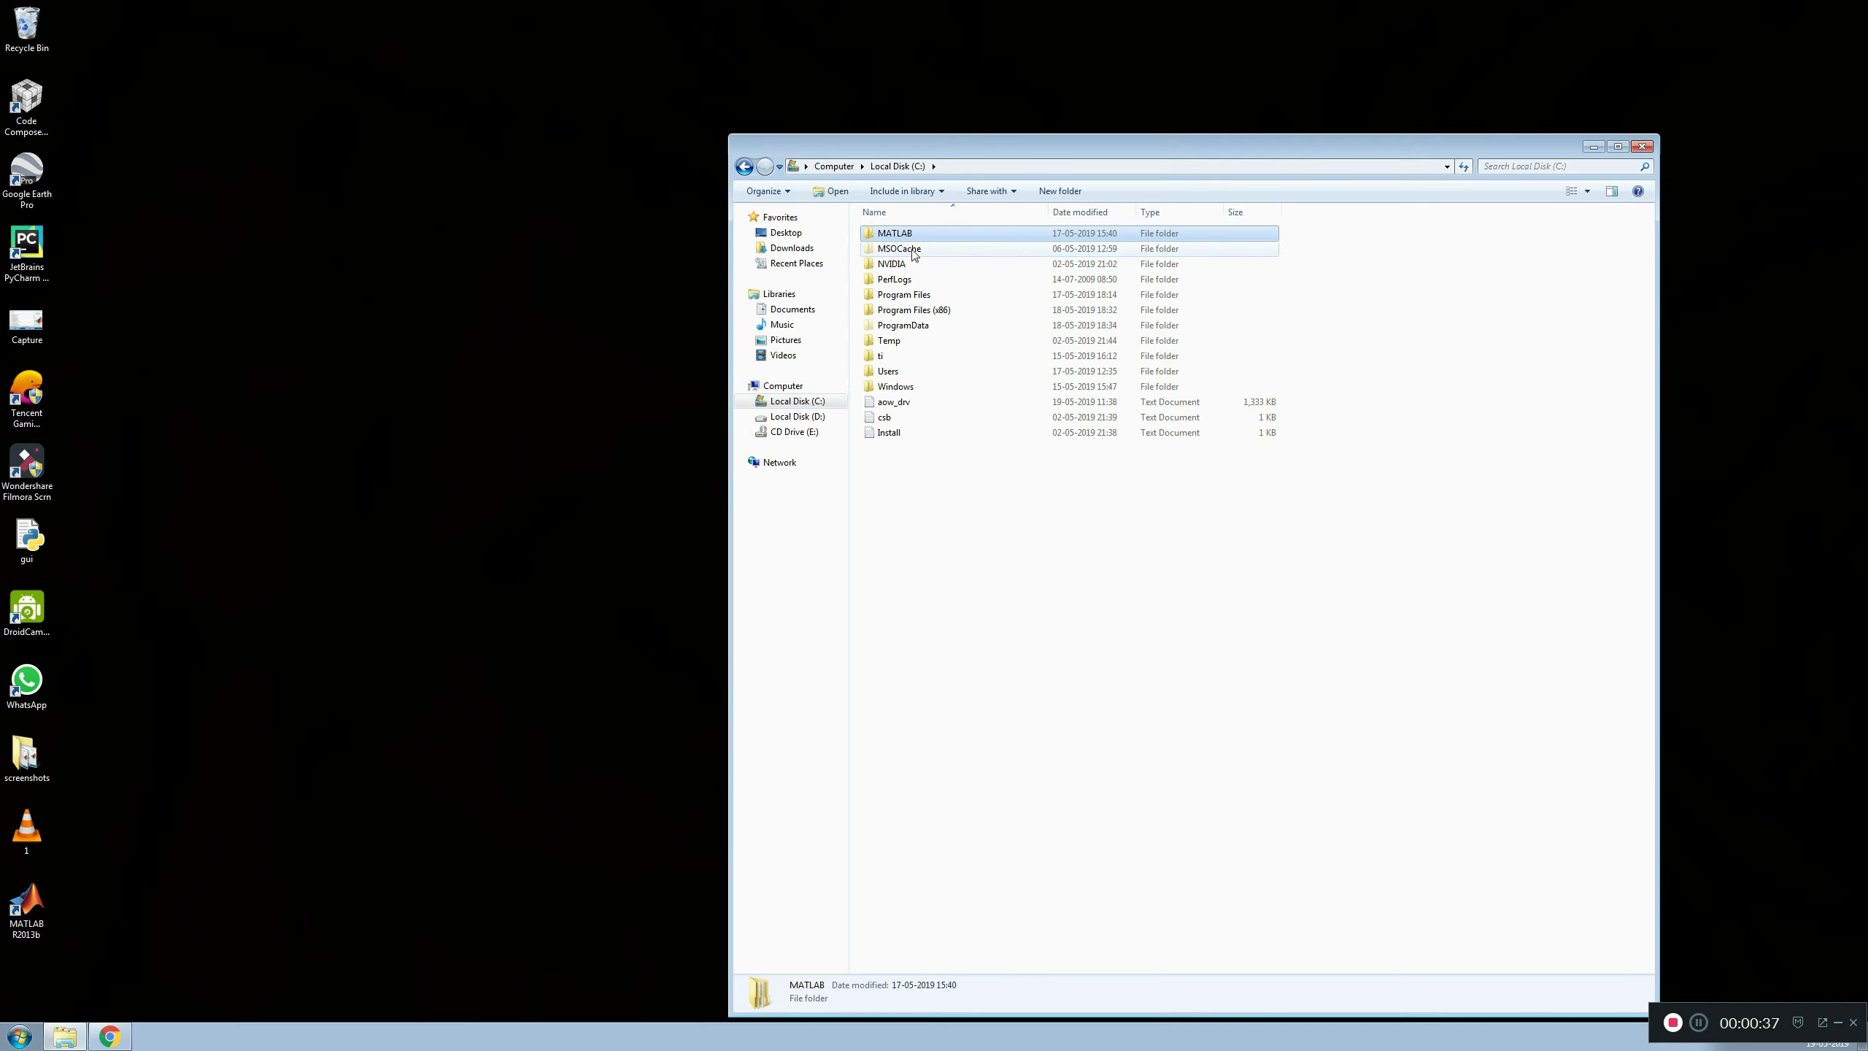
{"action": "double_click", "coordinate": [925, 300]}
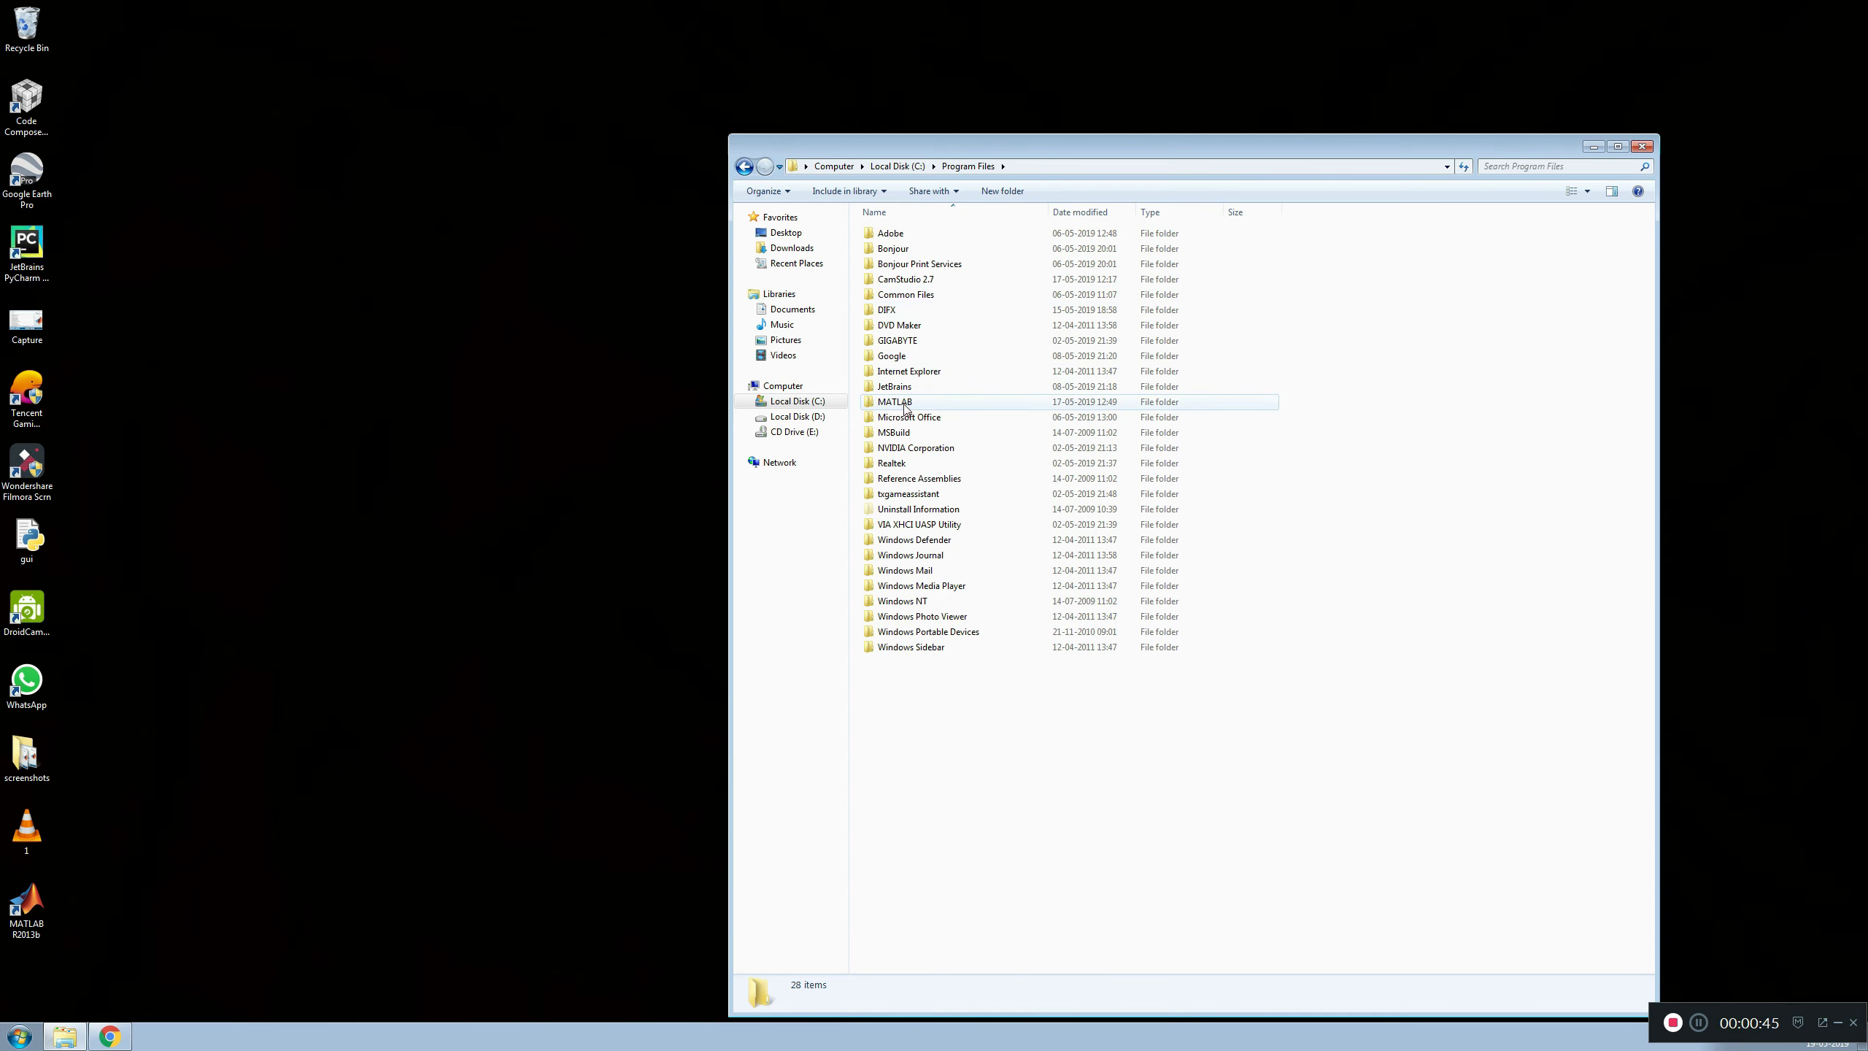
{"action": "double_click", "coordinate": [906, 404]}
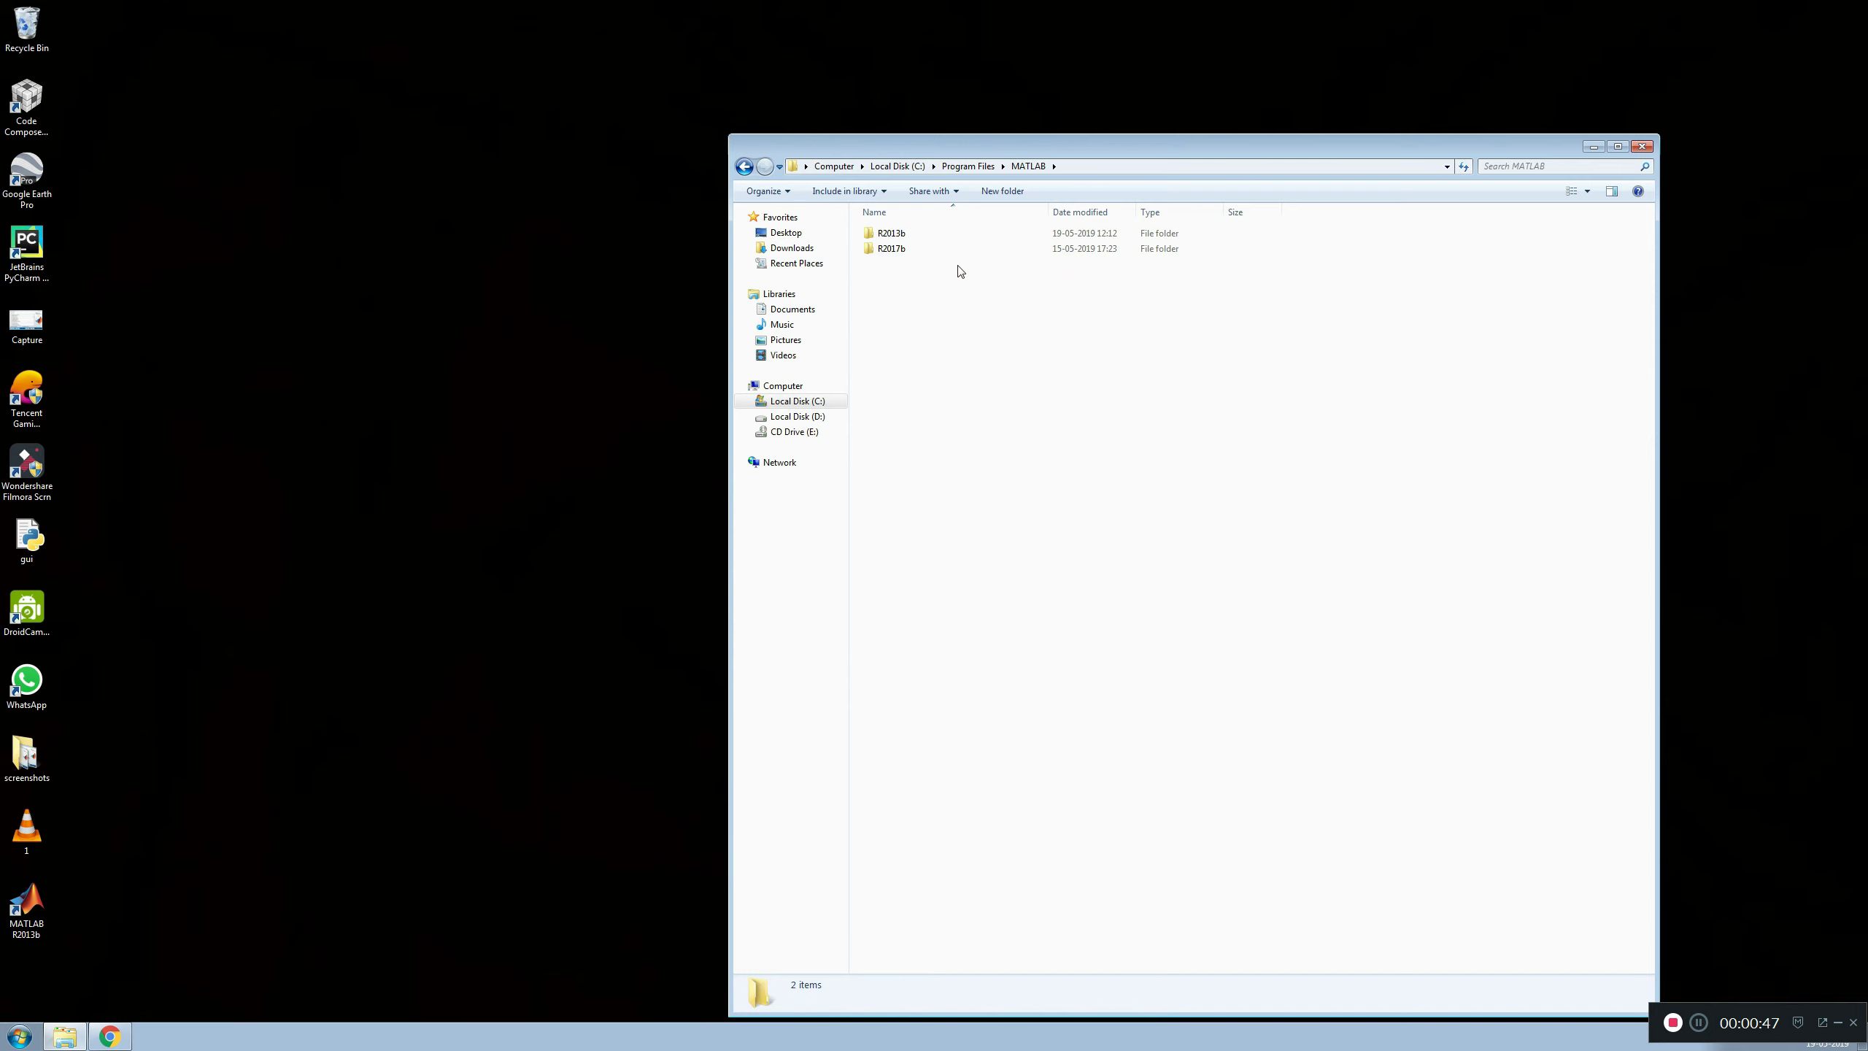
{"action": "double_click", "coordinate": [893, 233]}
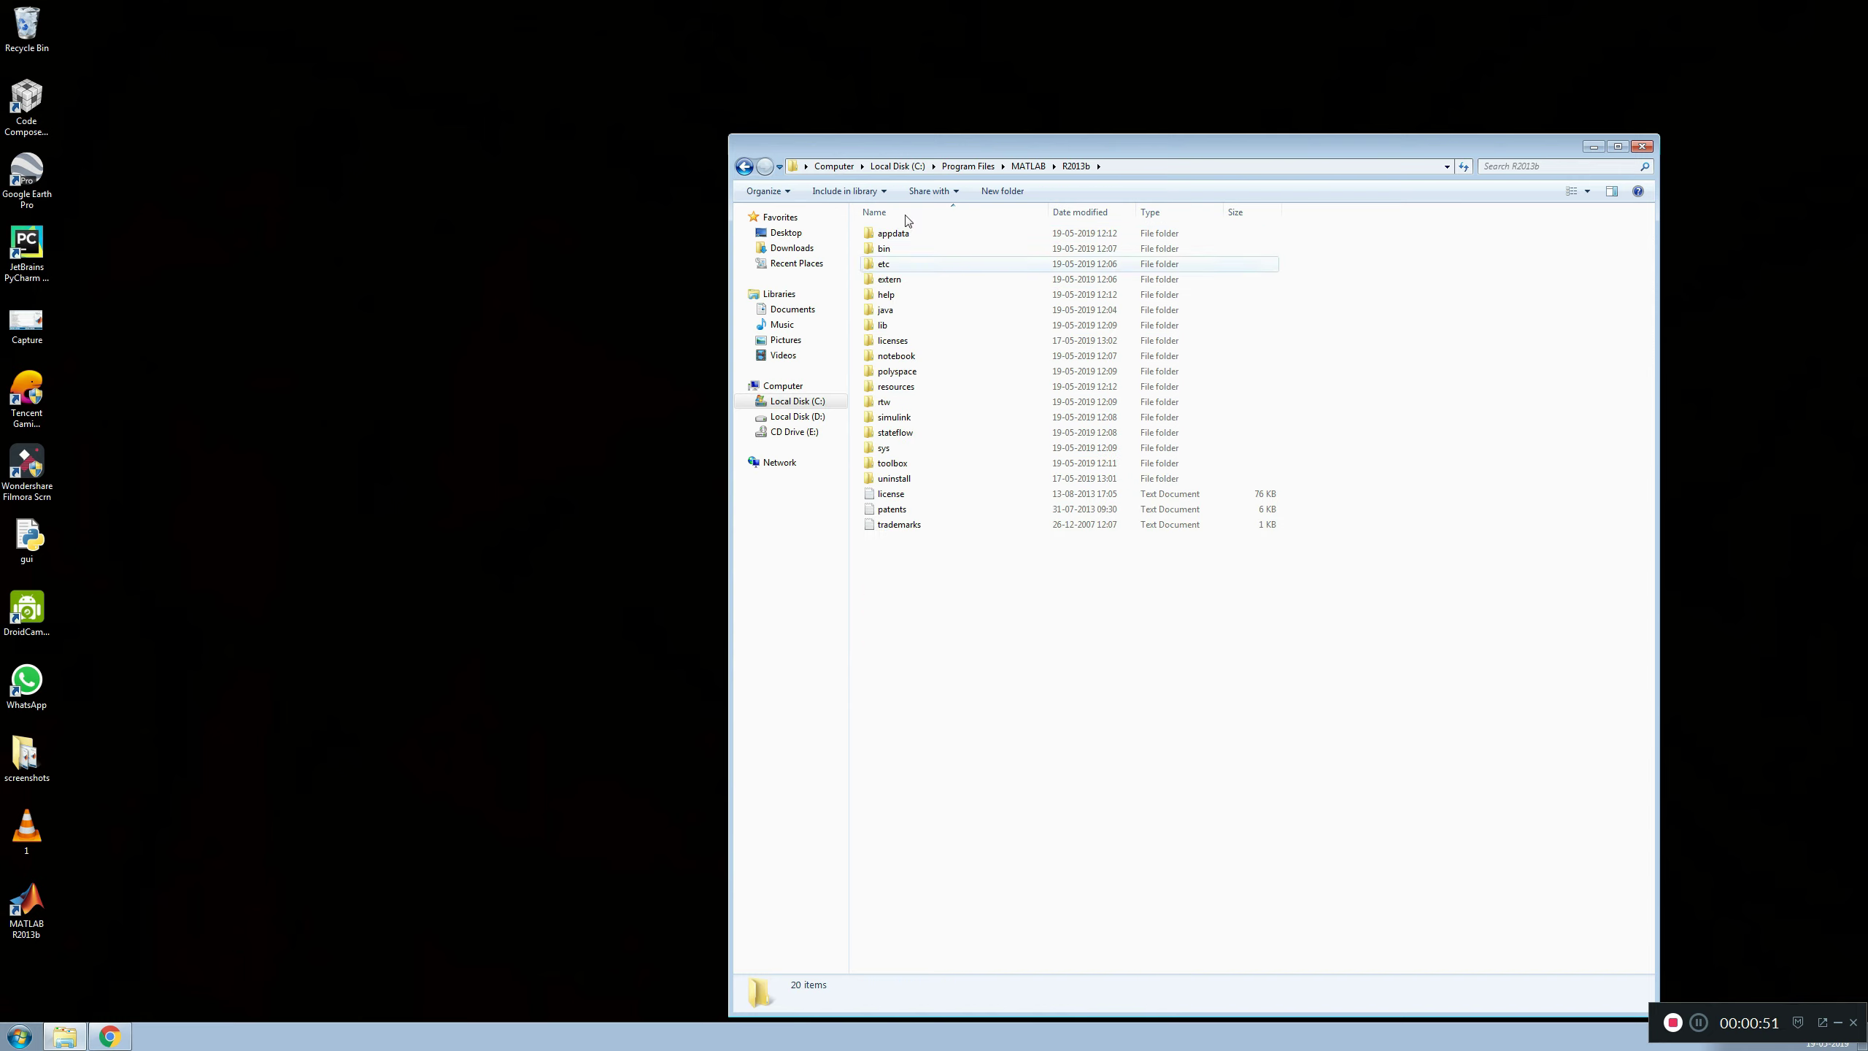
{"action": "left_click", "coordinate": [743, 167]}
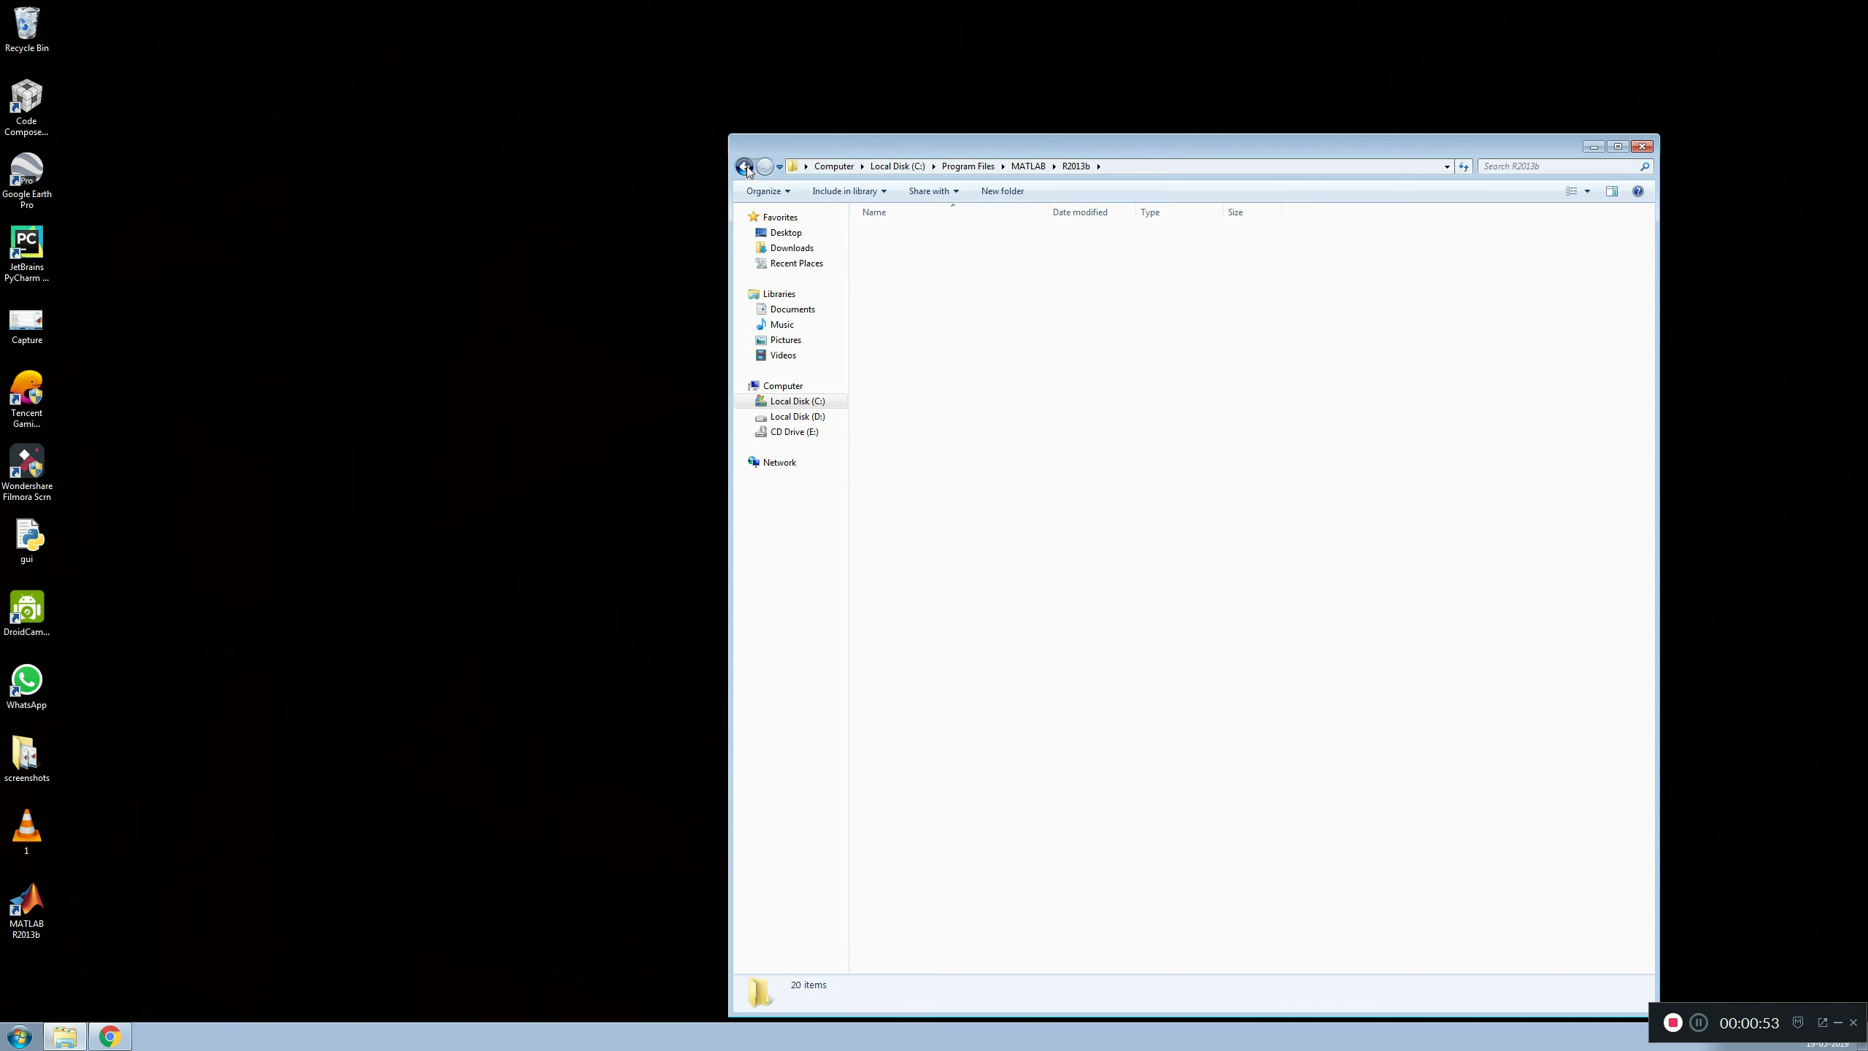
{"action": "left_click", "coordinate": [745, 167]}
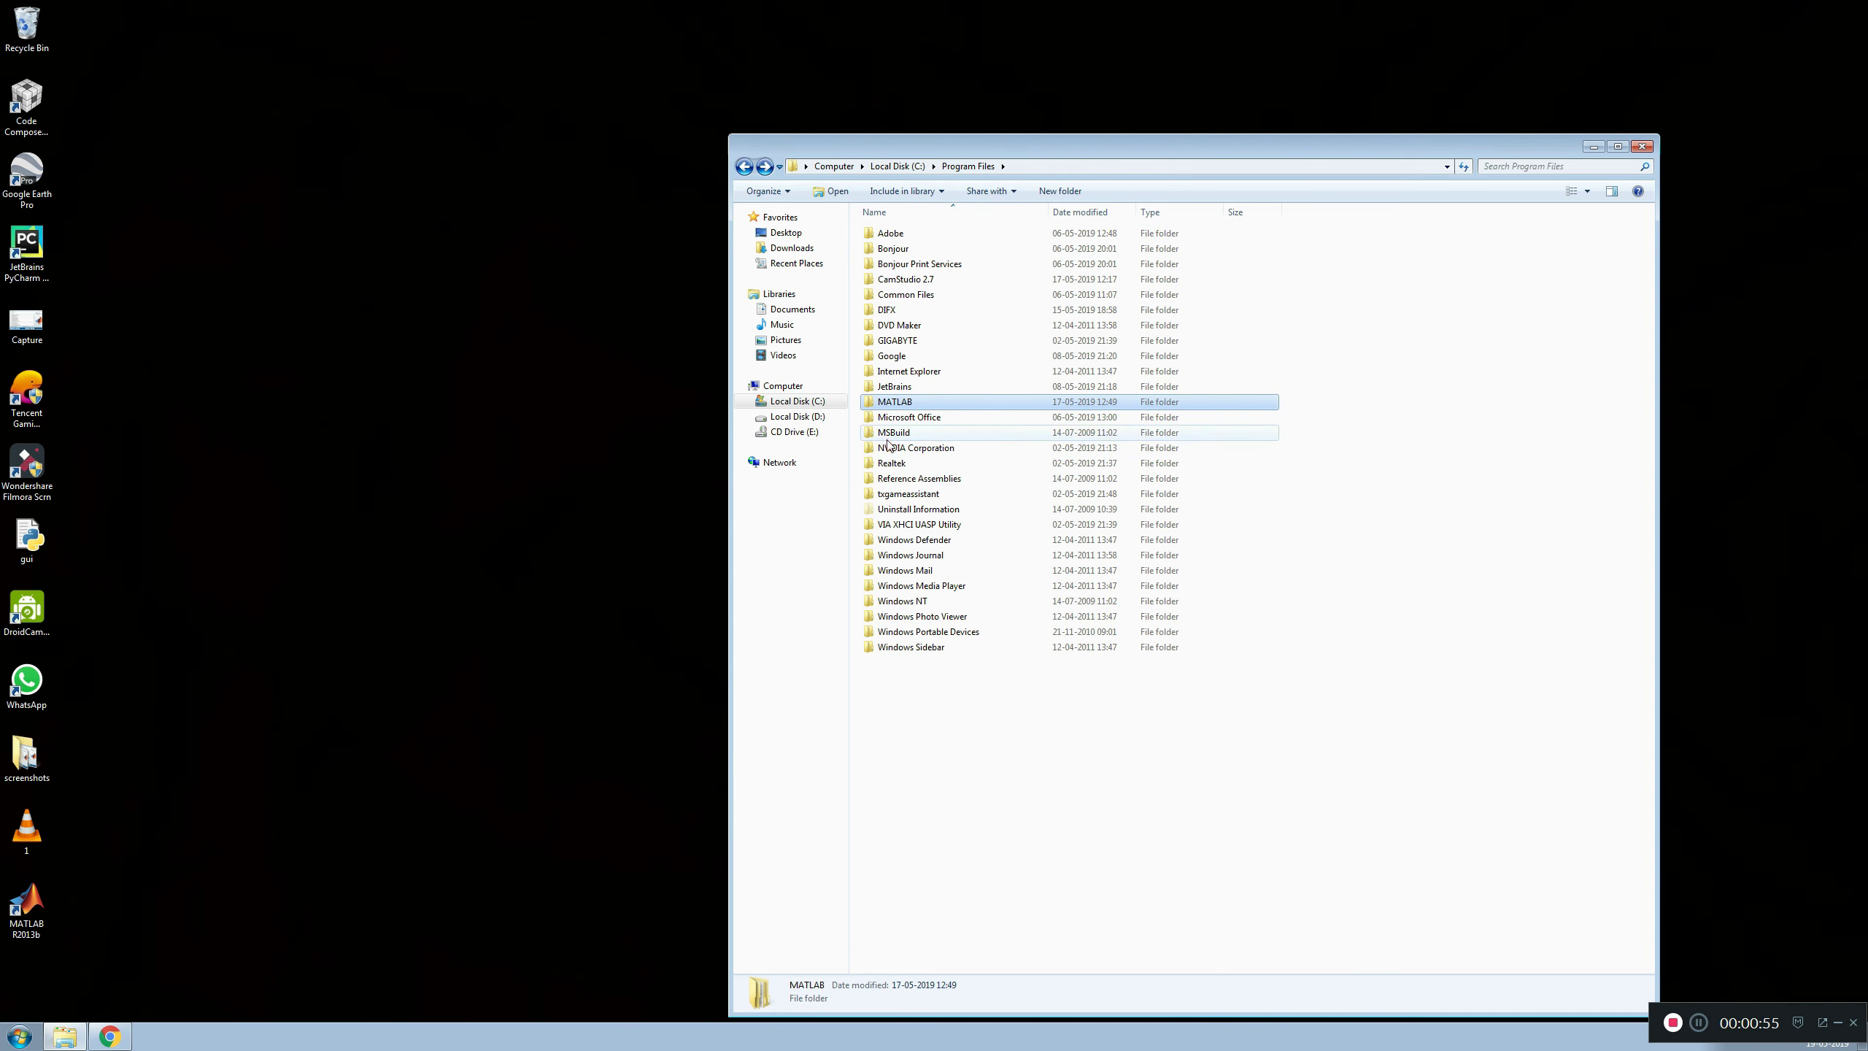
{"action": "left_click", "coordinate": [743, 166]}
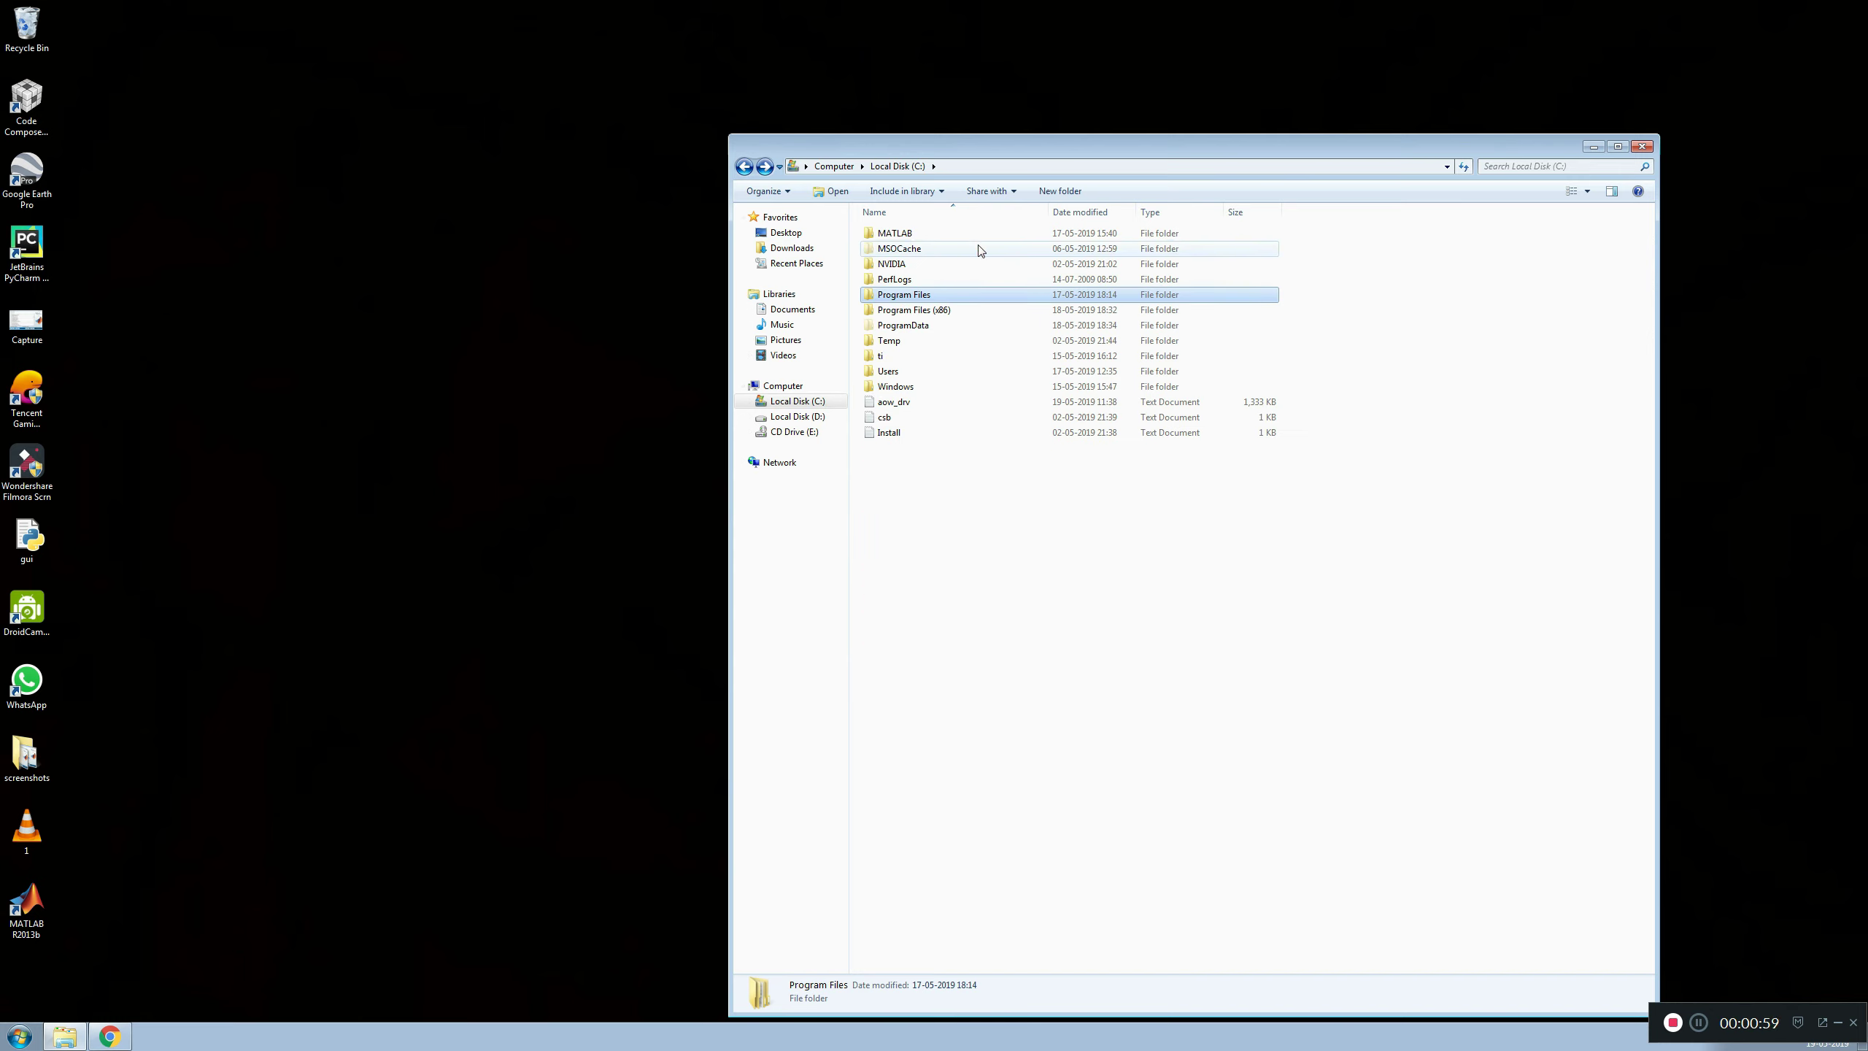
{"action": "left_click", "coordinate": [988, 372]}
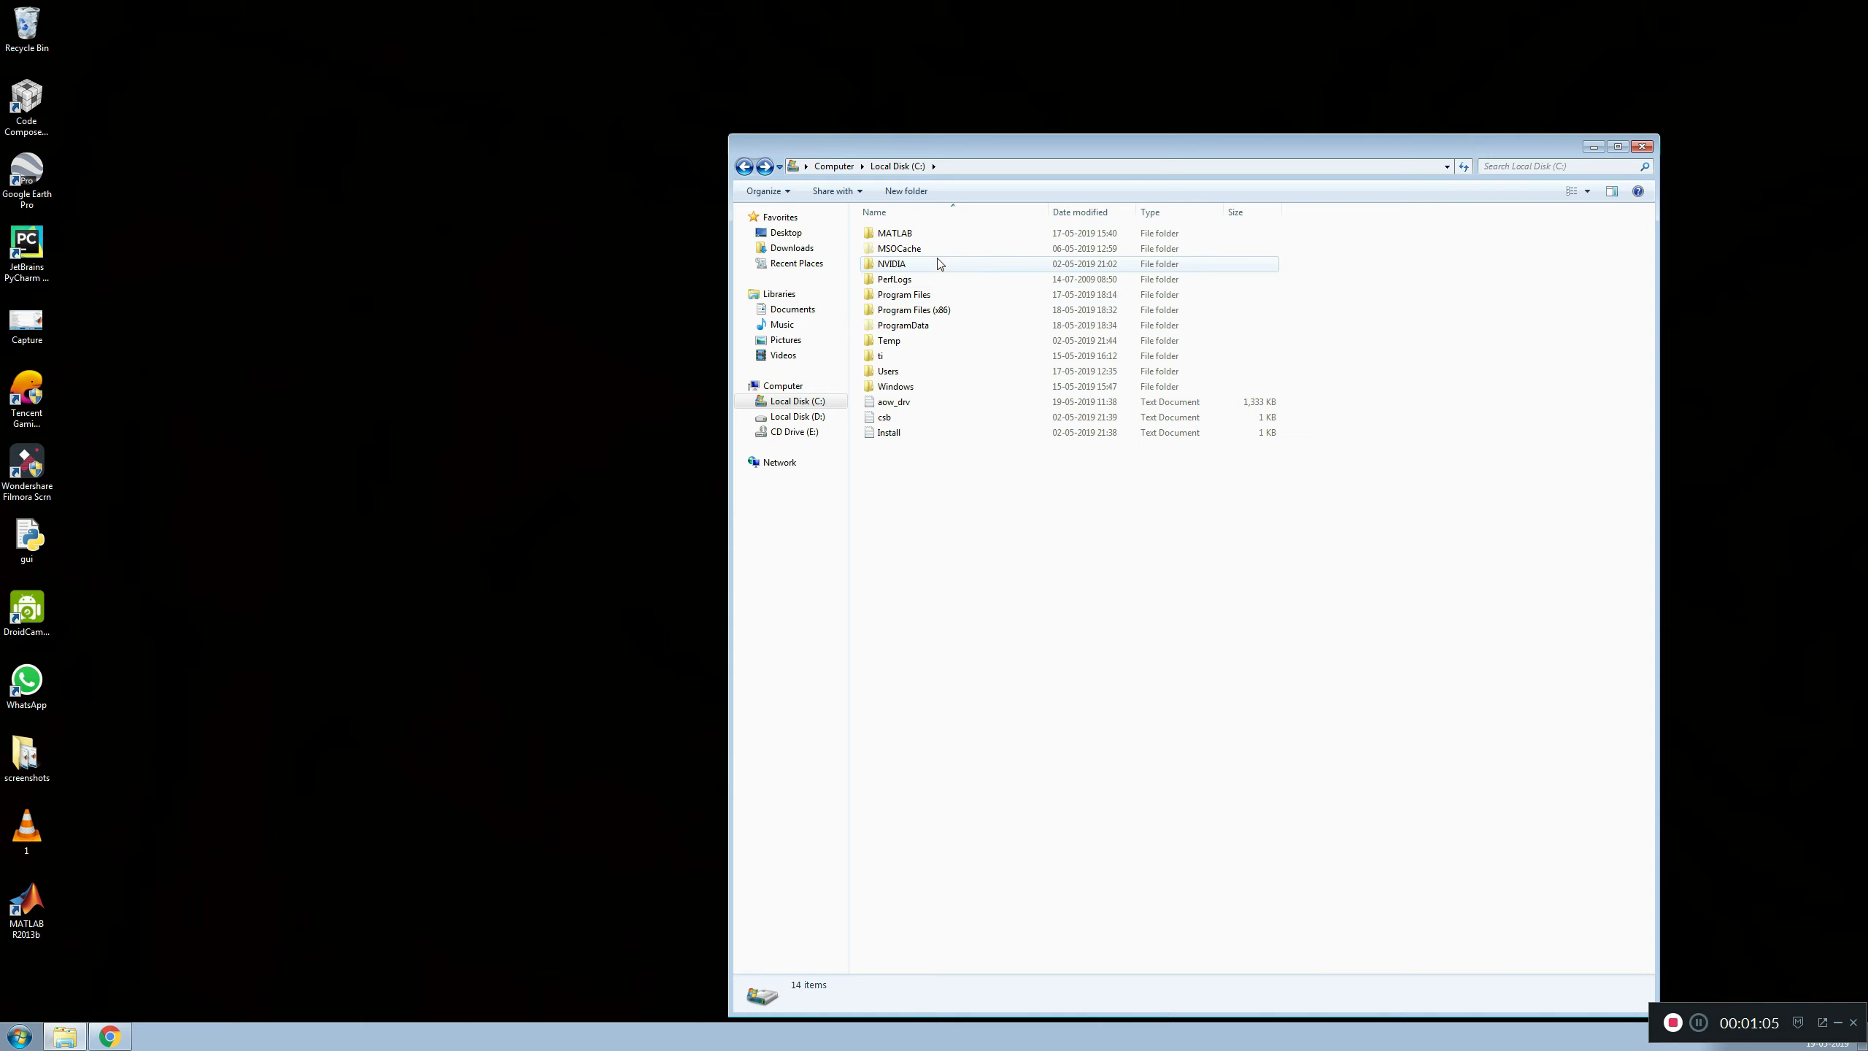
- Delete the arduino folder from C:\MATLAB\SupportPackages\R2013b
{"action": "double_click", "coordinate": [918, 236]}
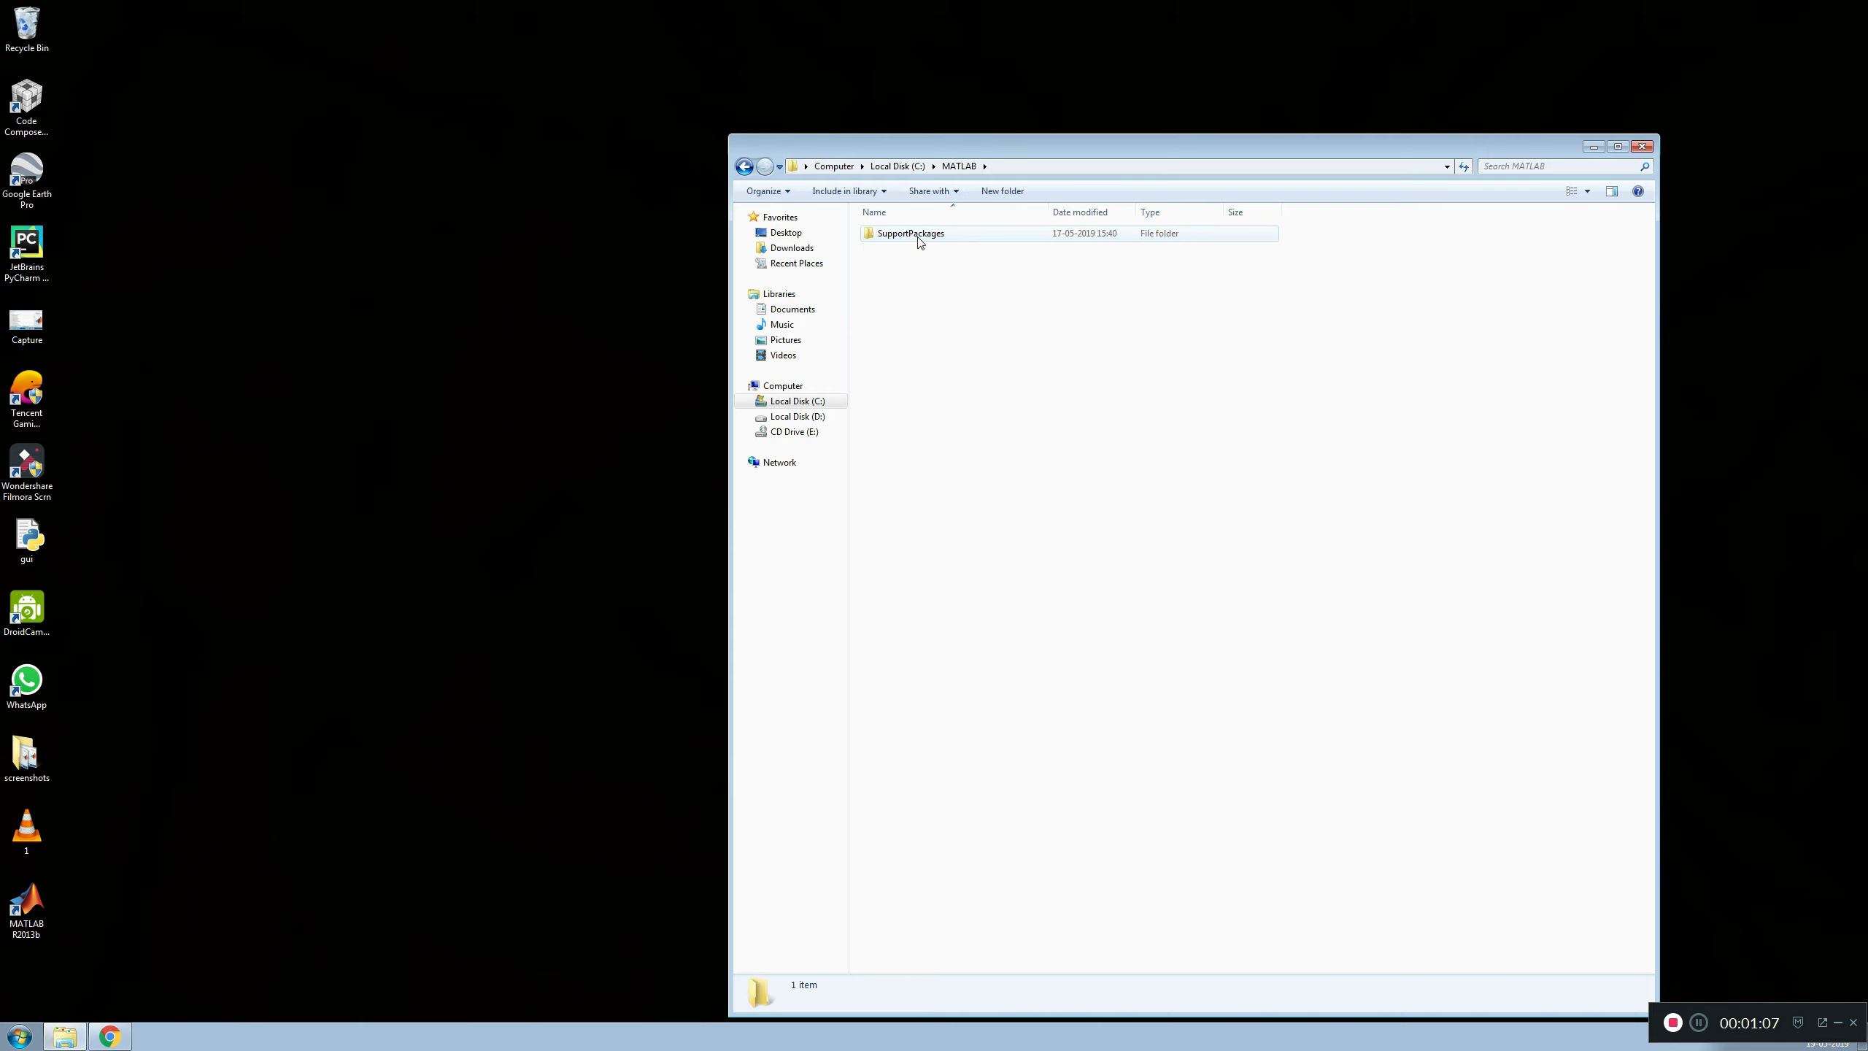
{"action": "double_click", "coordinate": [919, 235]}
{"action": "double_click", "coordinate": [919, 237]}
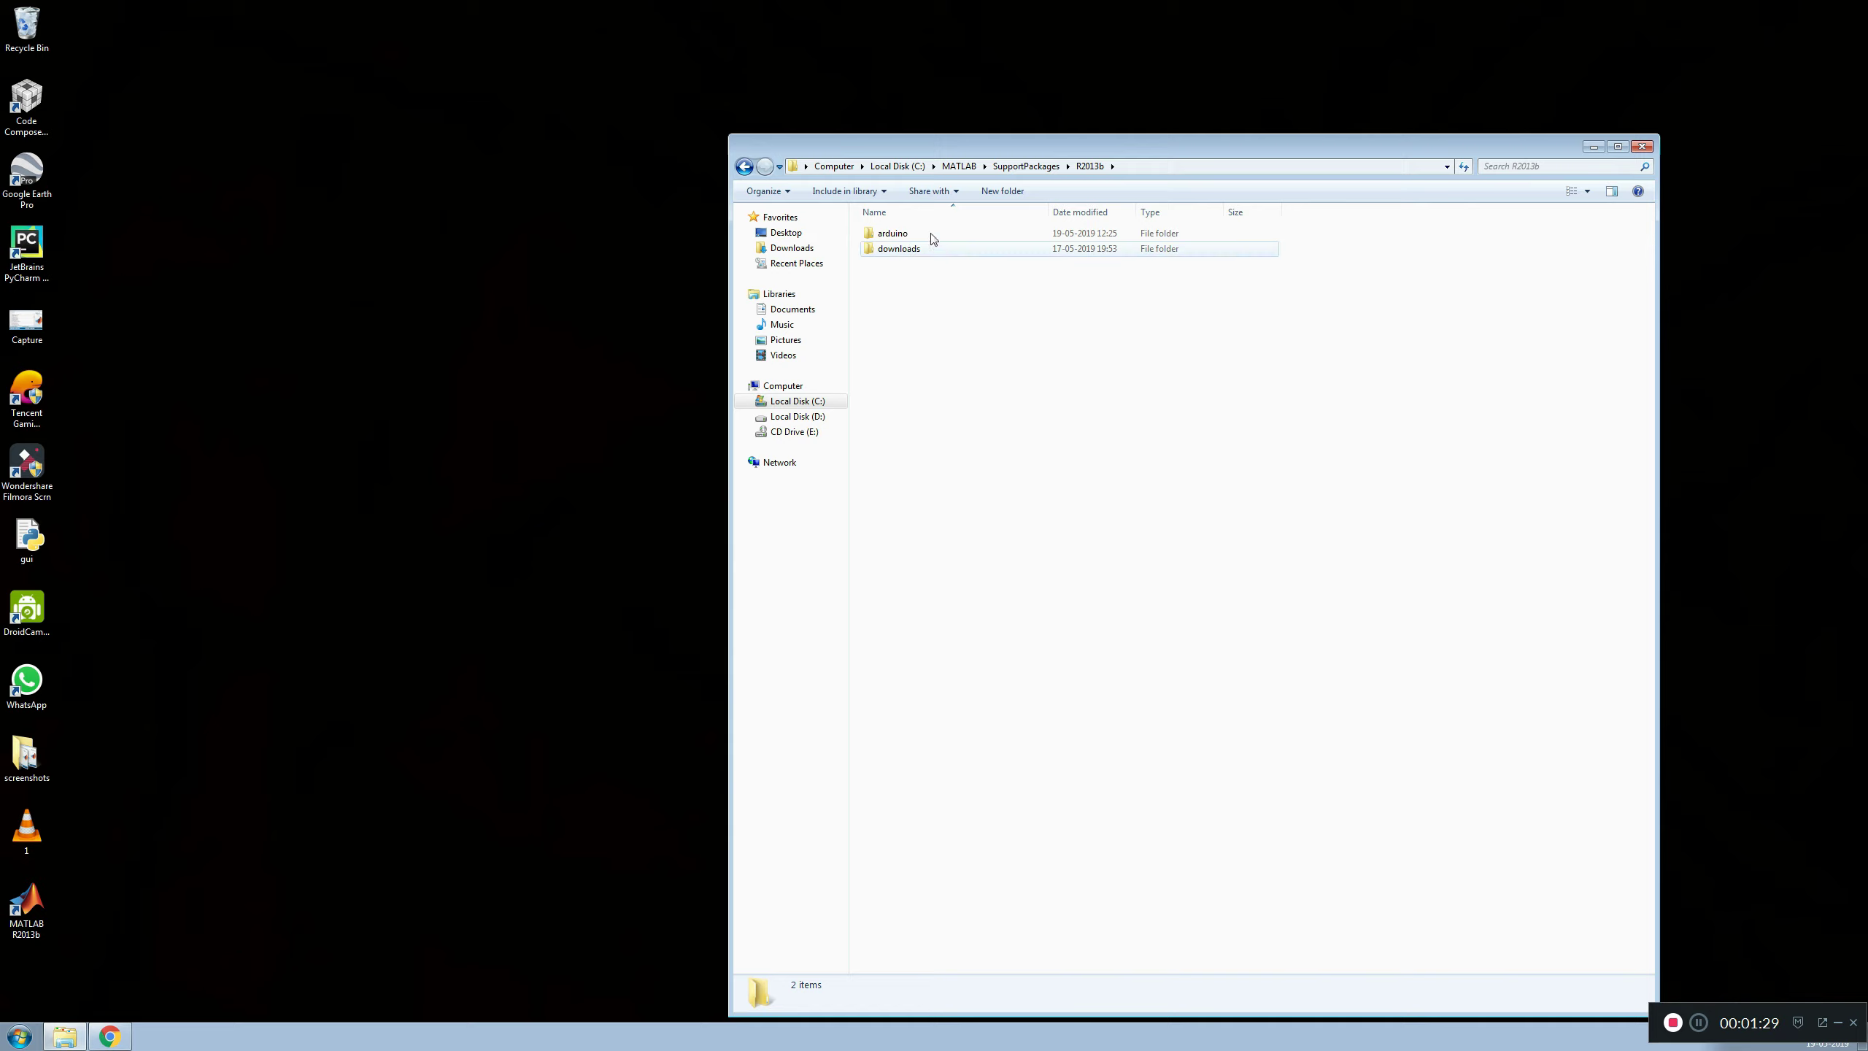
{"action": "left_click", "coordinate": [906, 235]}
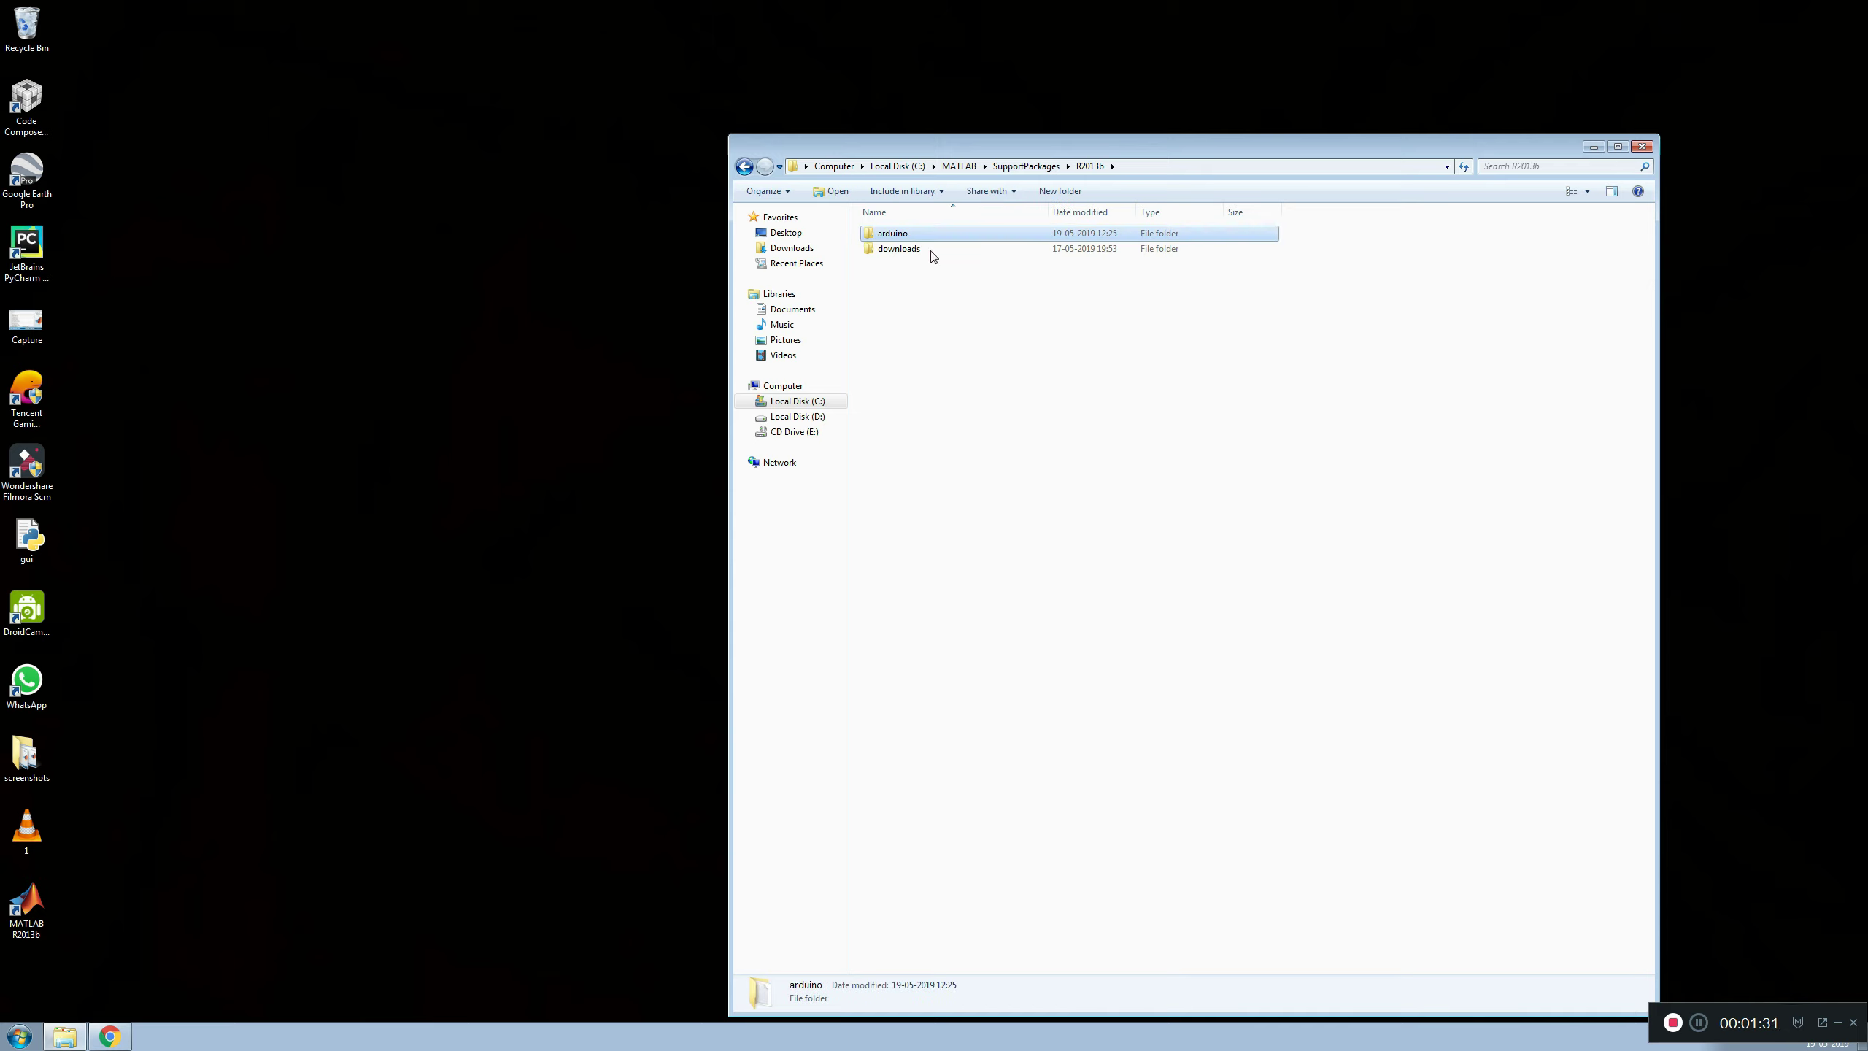
{"action": "key", "text": "Delete"}
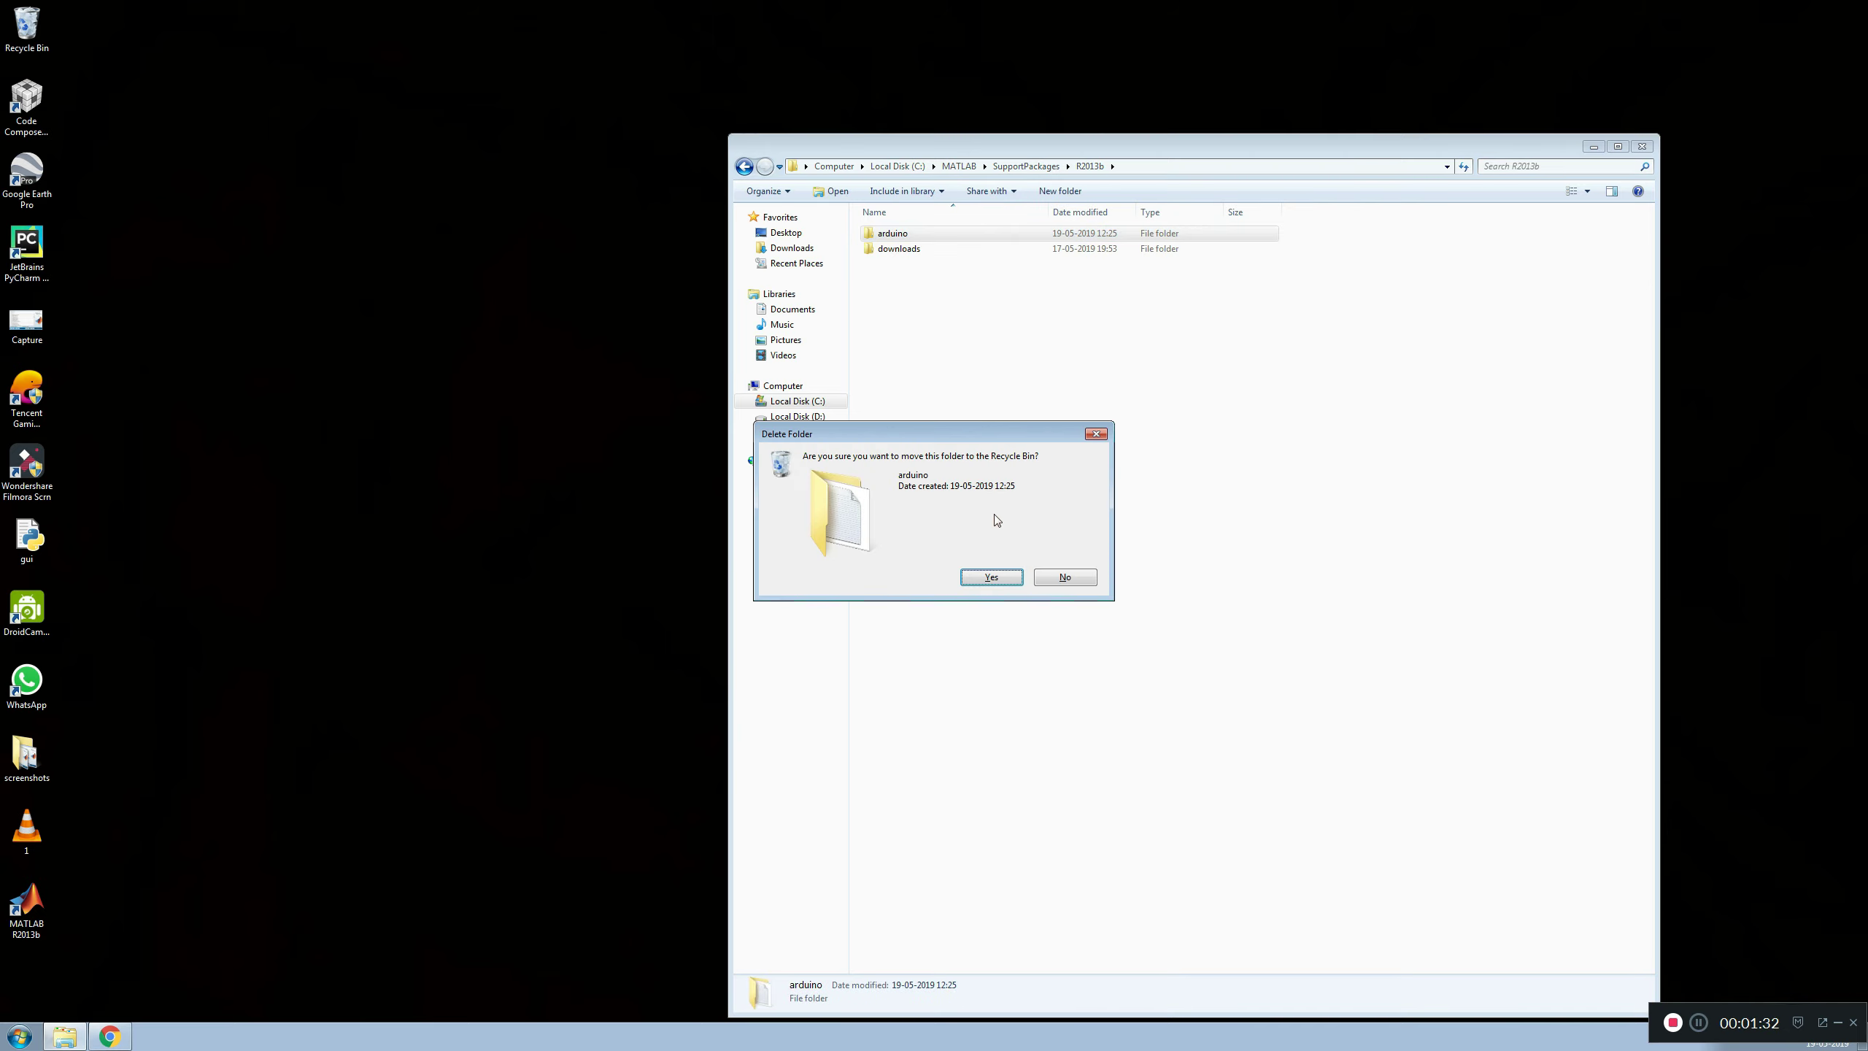
{"action": "left_click", "coordinate": [994, 581]}
- Open the arduino_download folder inside R2013b's downloads folder and select the arduino-1.0-windows archive
{"action": "double_click", "coordinate": [907, 236]}
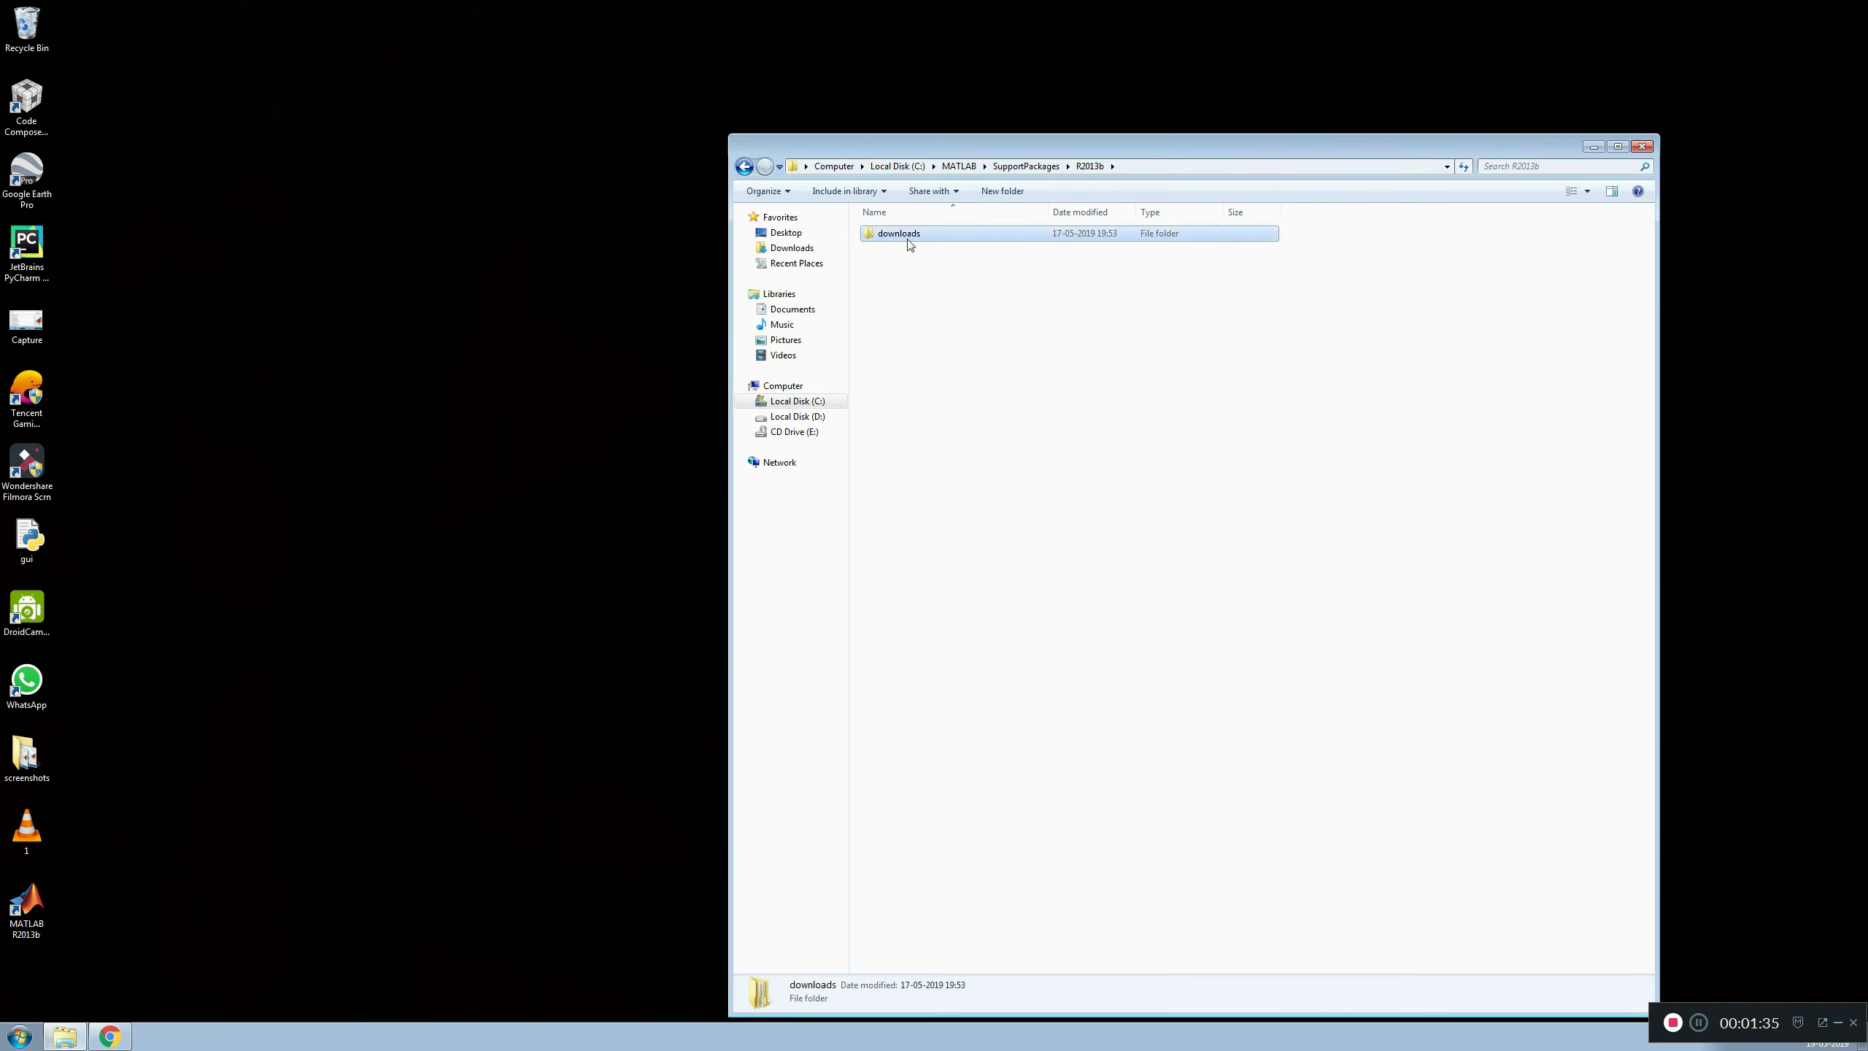
{"action": "double_click", "coordinate": [934, 236]}
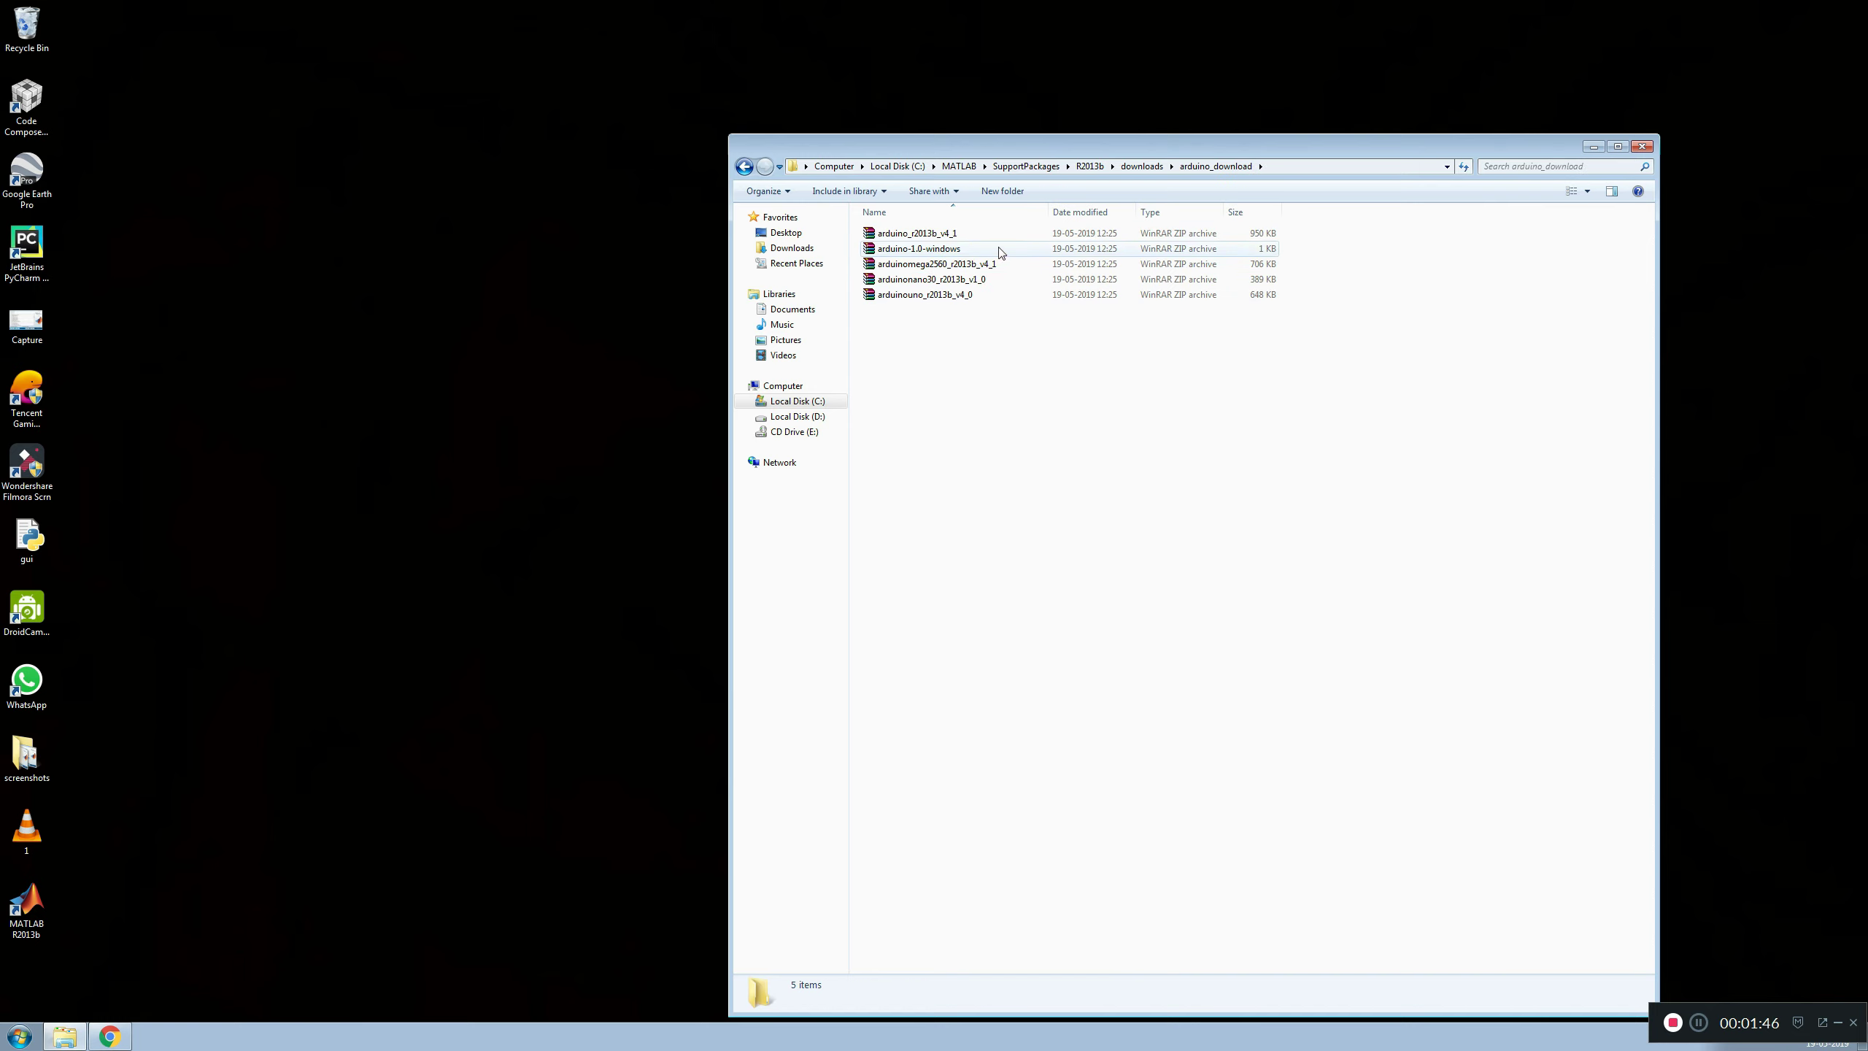
{"action": "left_click", "coordinate": [919, 253]}
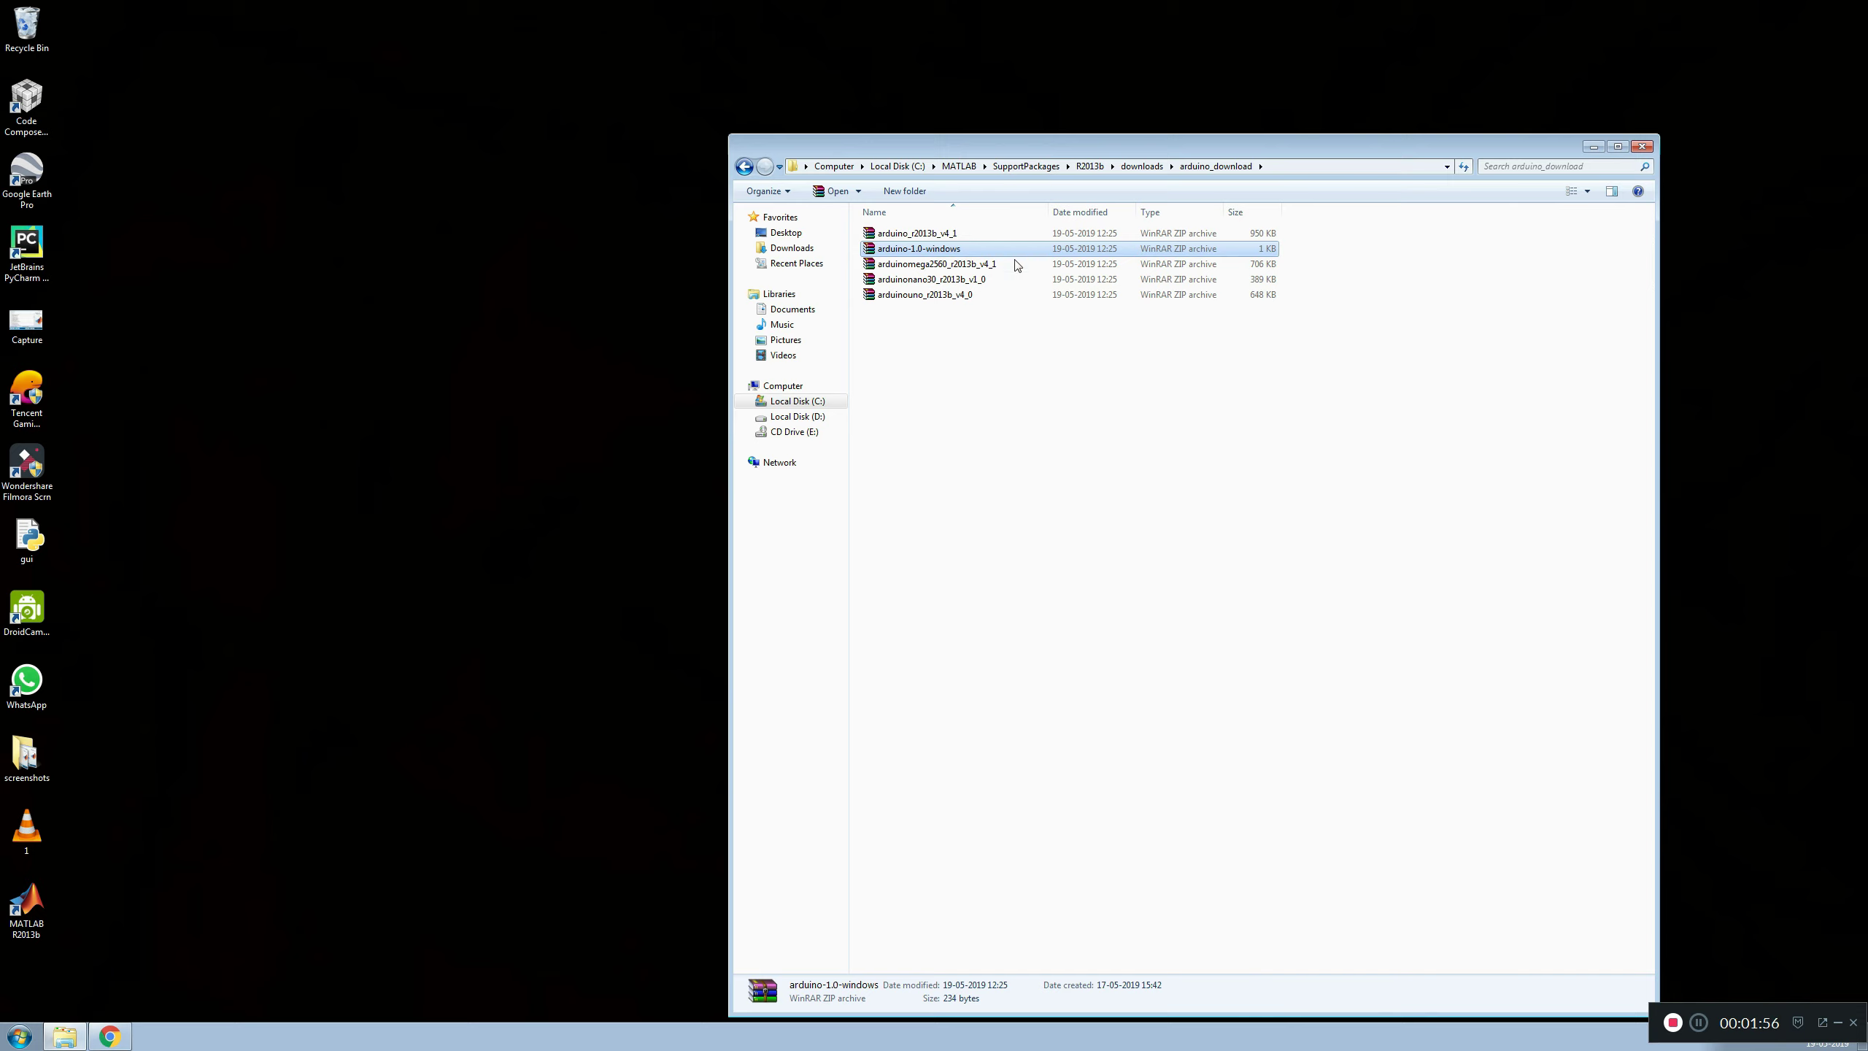
- Open the Downloads folder in a second Explorer window, keeping the arduino_download window in view
{"action": "left_click", "coordinate": [20, 1036]}
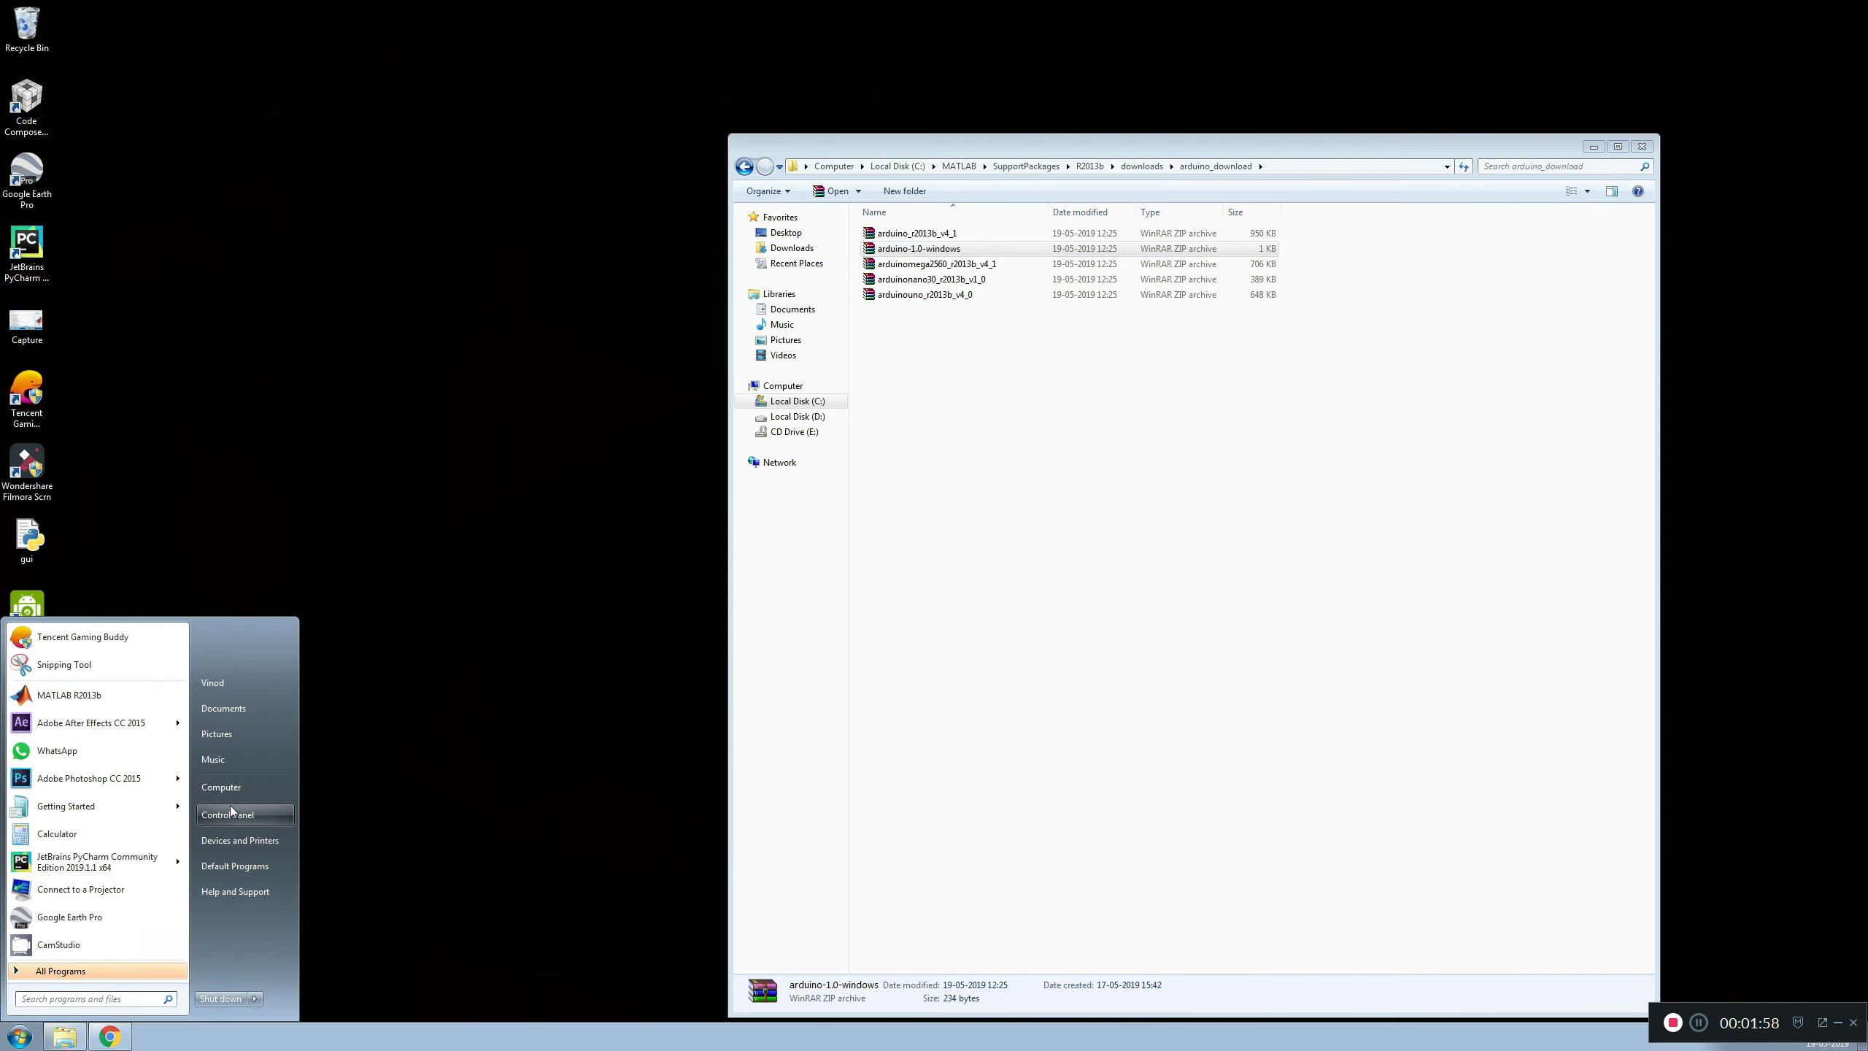
{"action": "left_click", "coordinate": [243, 784]}
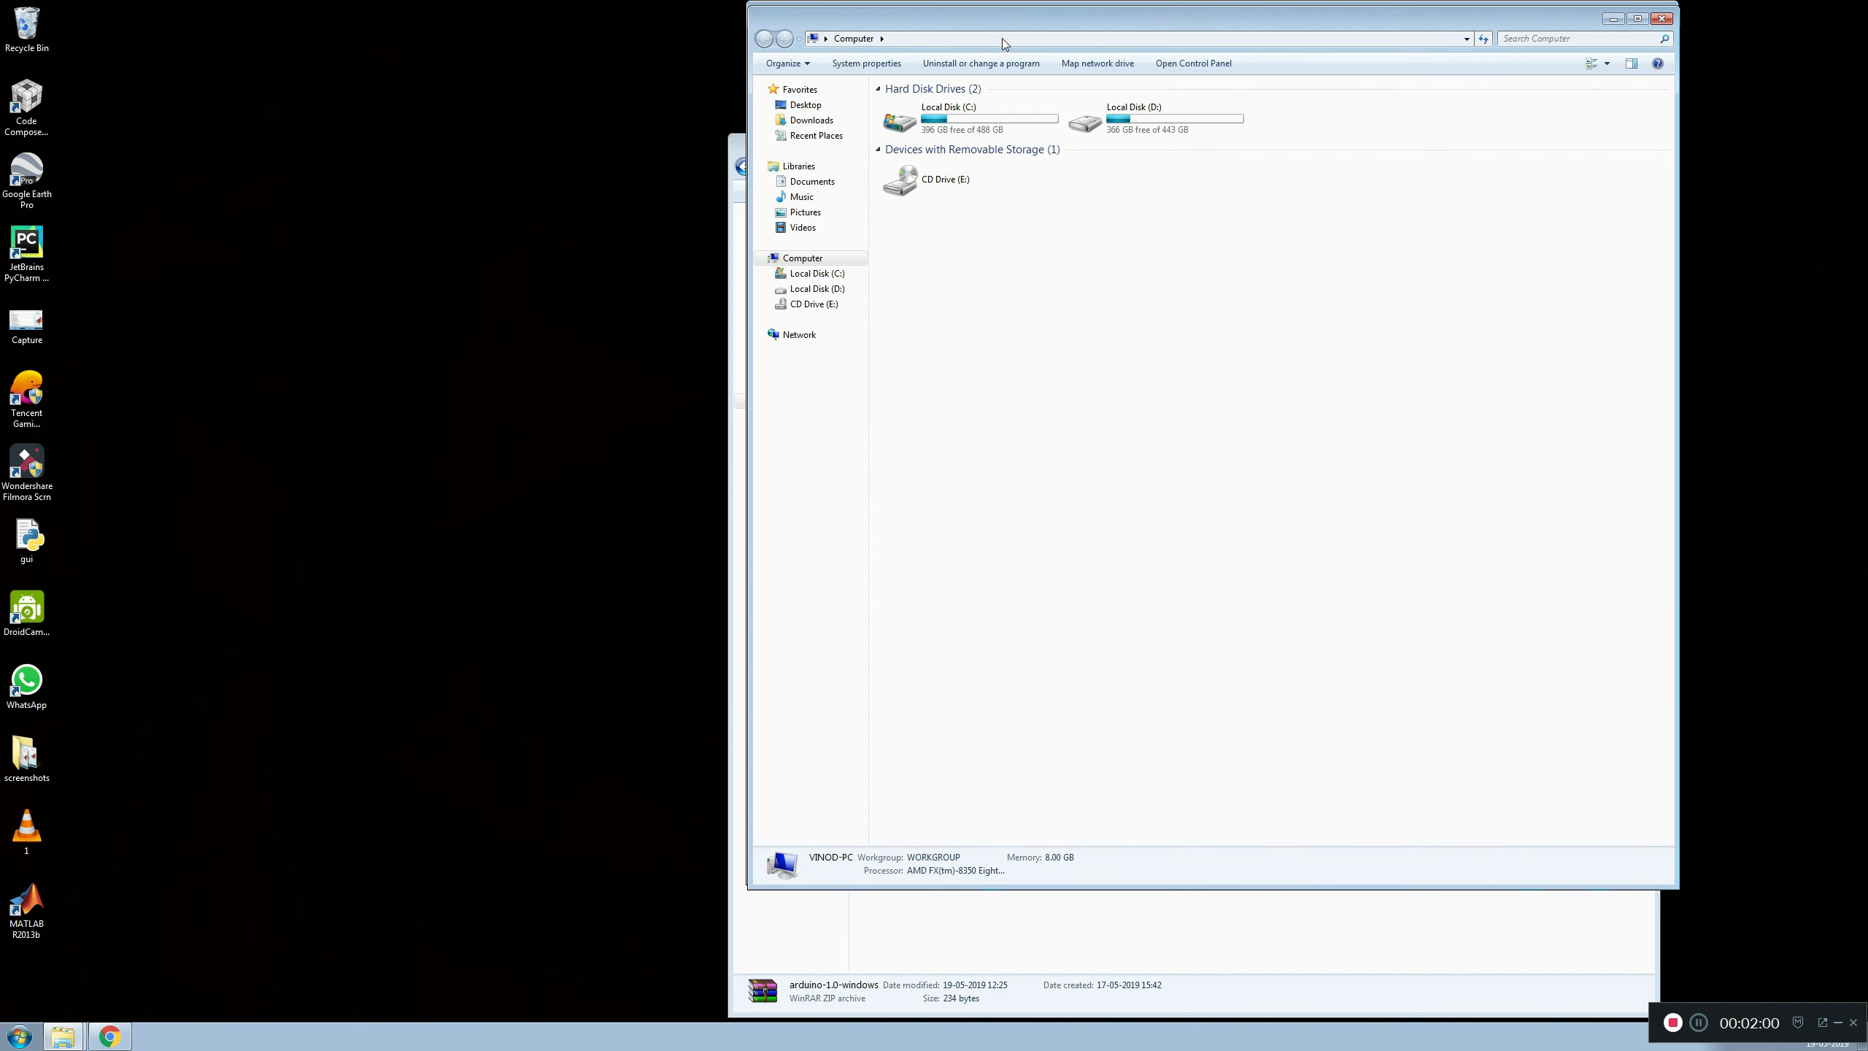
{"action": "left_click_drag", "start_coordinate": [992, 16], "coordinate": [1225, 326]}
{"action": "left_click", "coordinate": [1048, 425]}
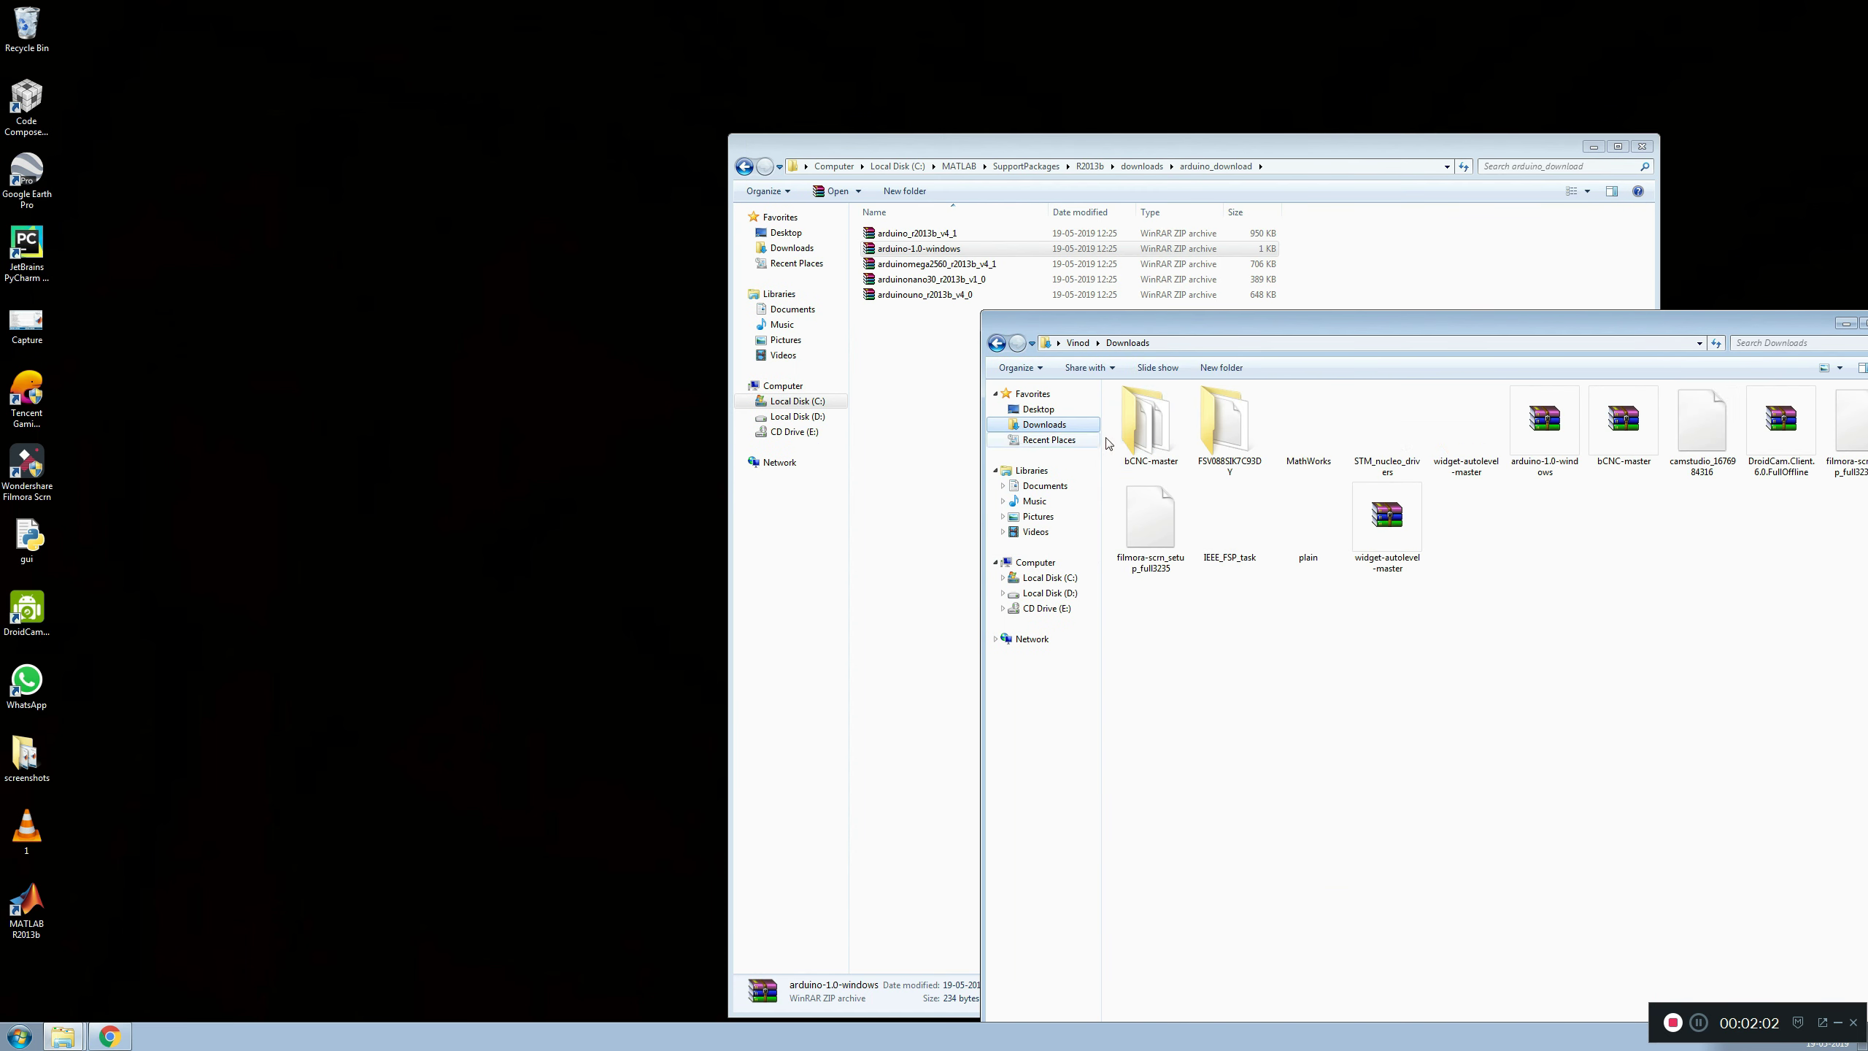
- Move arduino-1.0-windows.zip from Downloads into the arduino_download folder, replacing the existing file
{"action": "left_click", "coordinate": [1530, 453]}
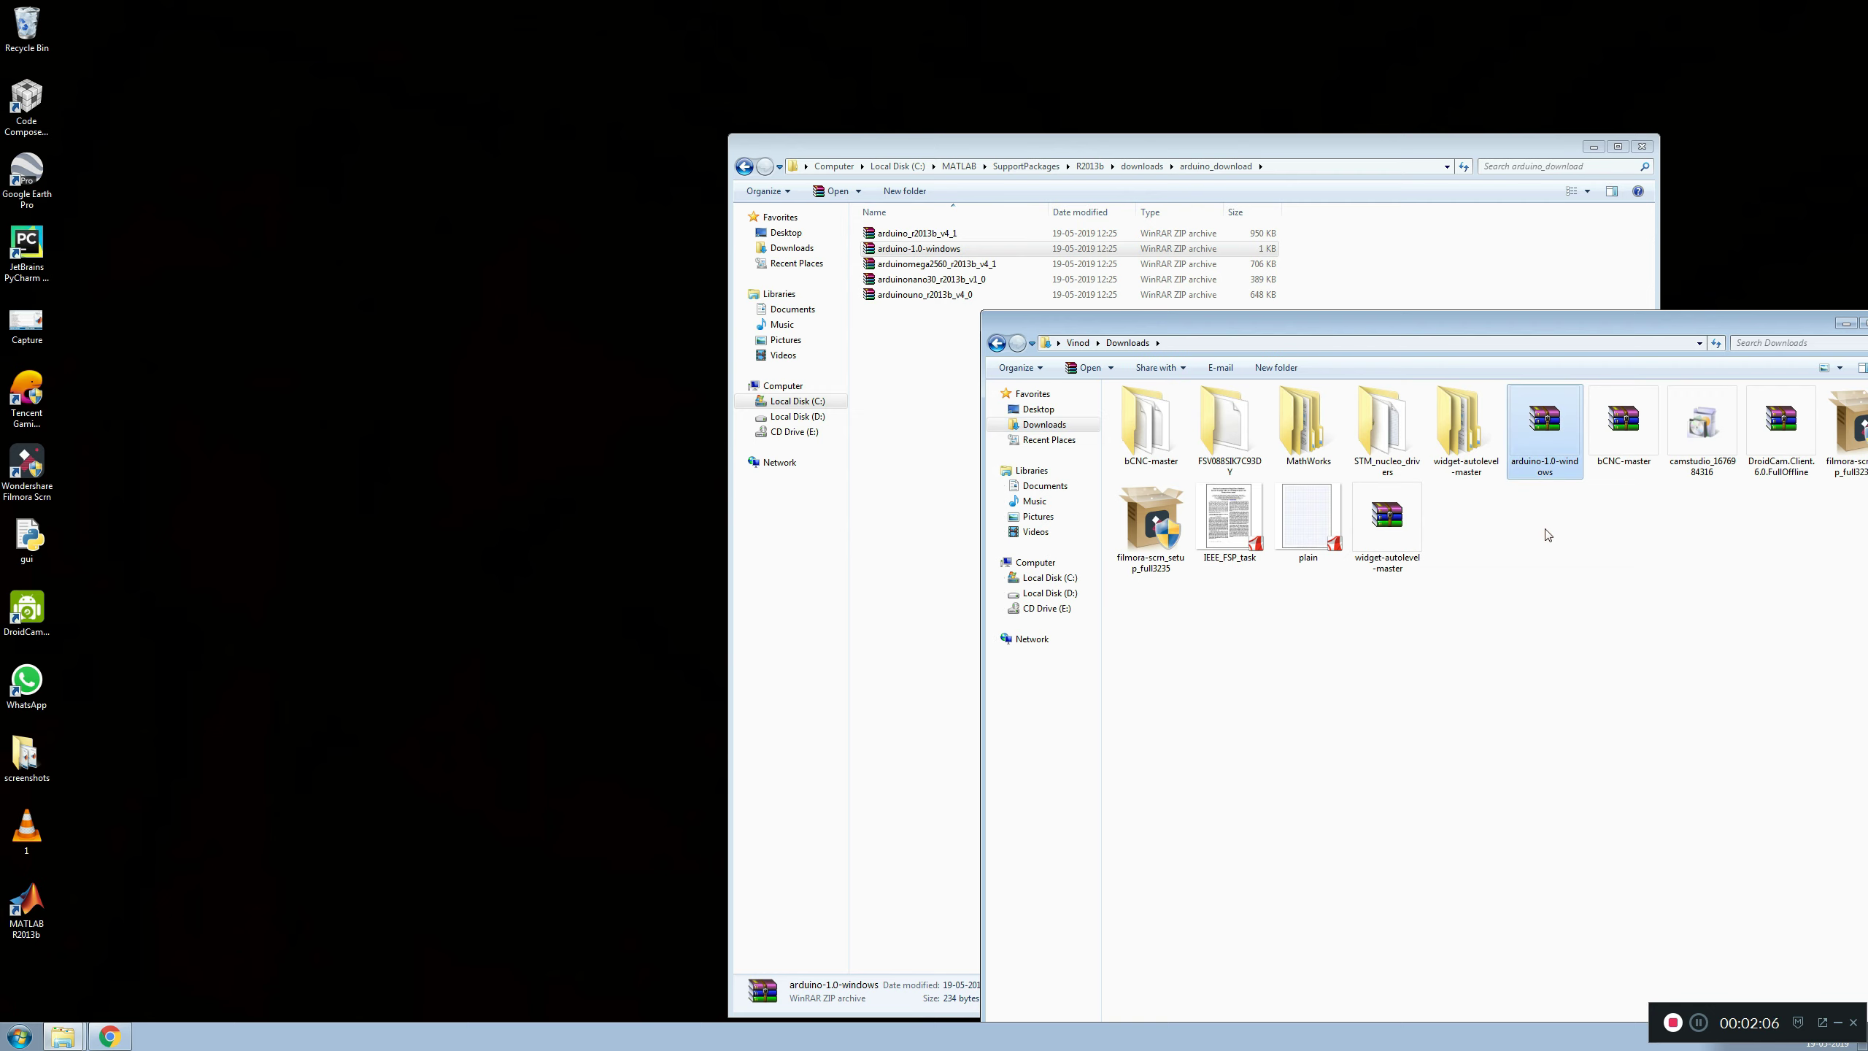
{"action": "left_click_drag", "start_coordinate": [1419, 322], "coordinate": [1431, 466]}
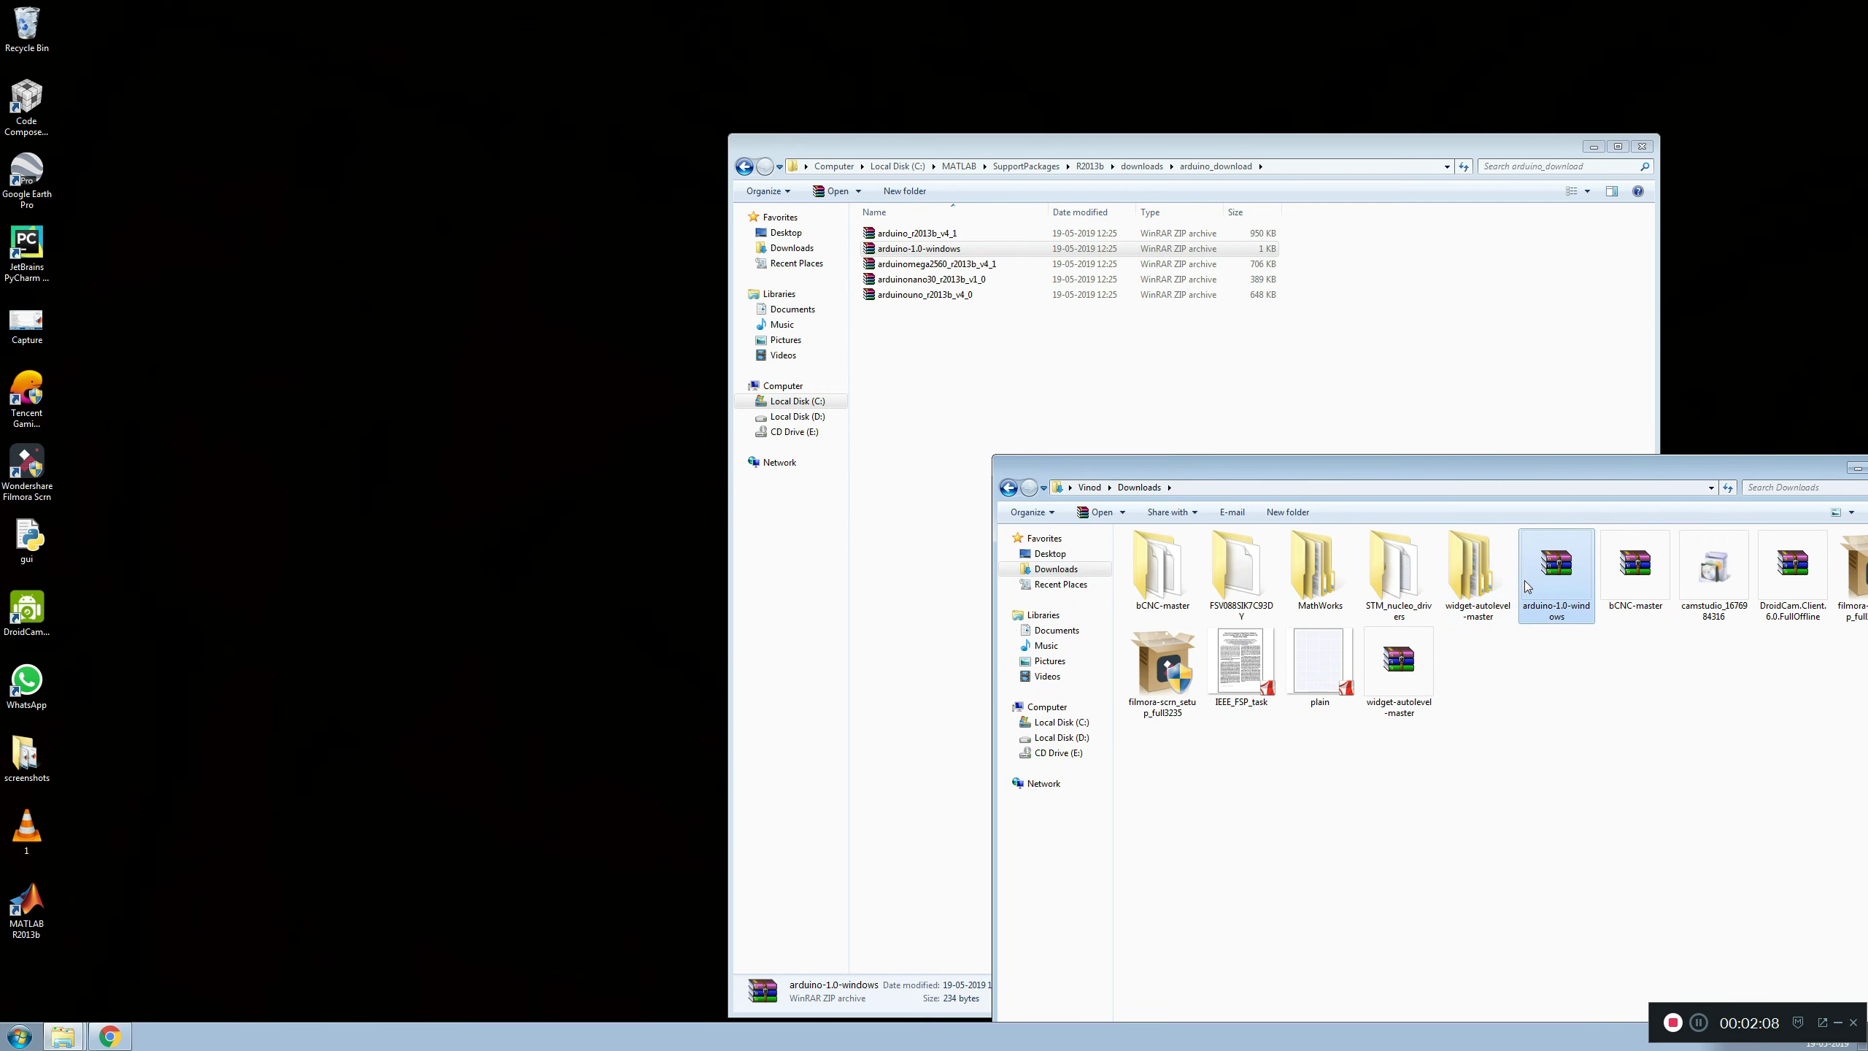
{"action": "left_click_drag", "start_coordinate": [1544, 577], "coordinate": [1139, 420]}
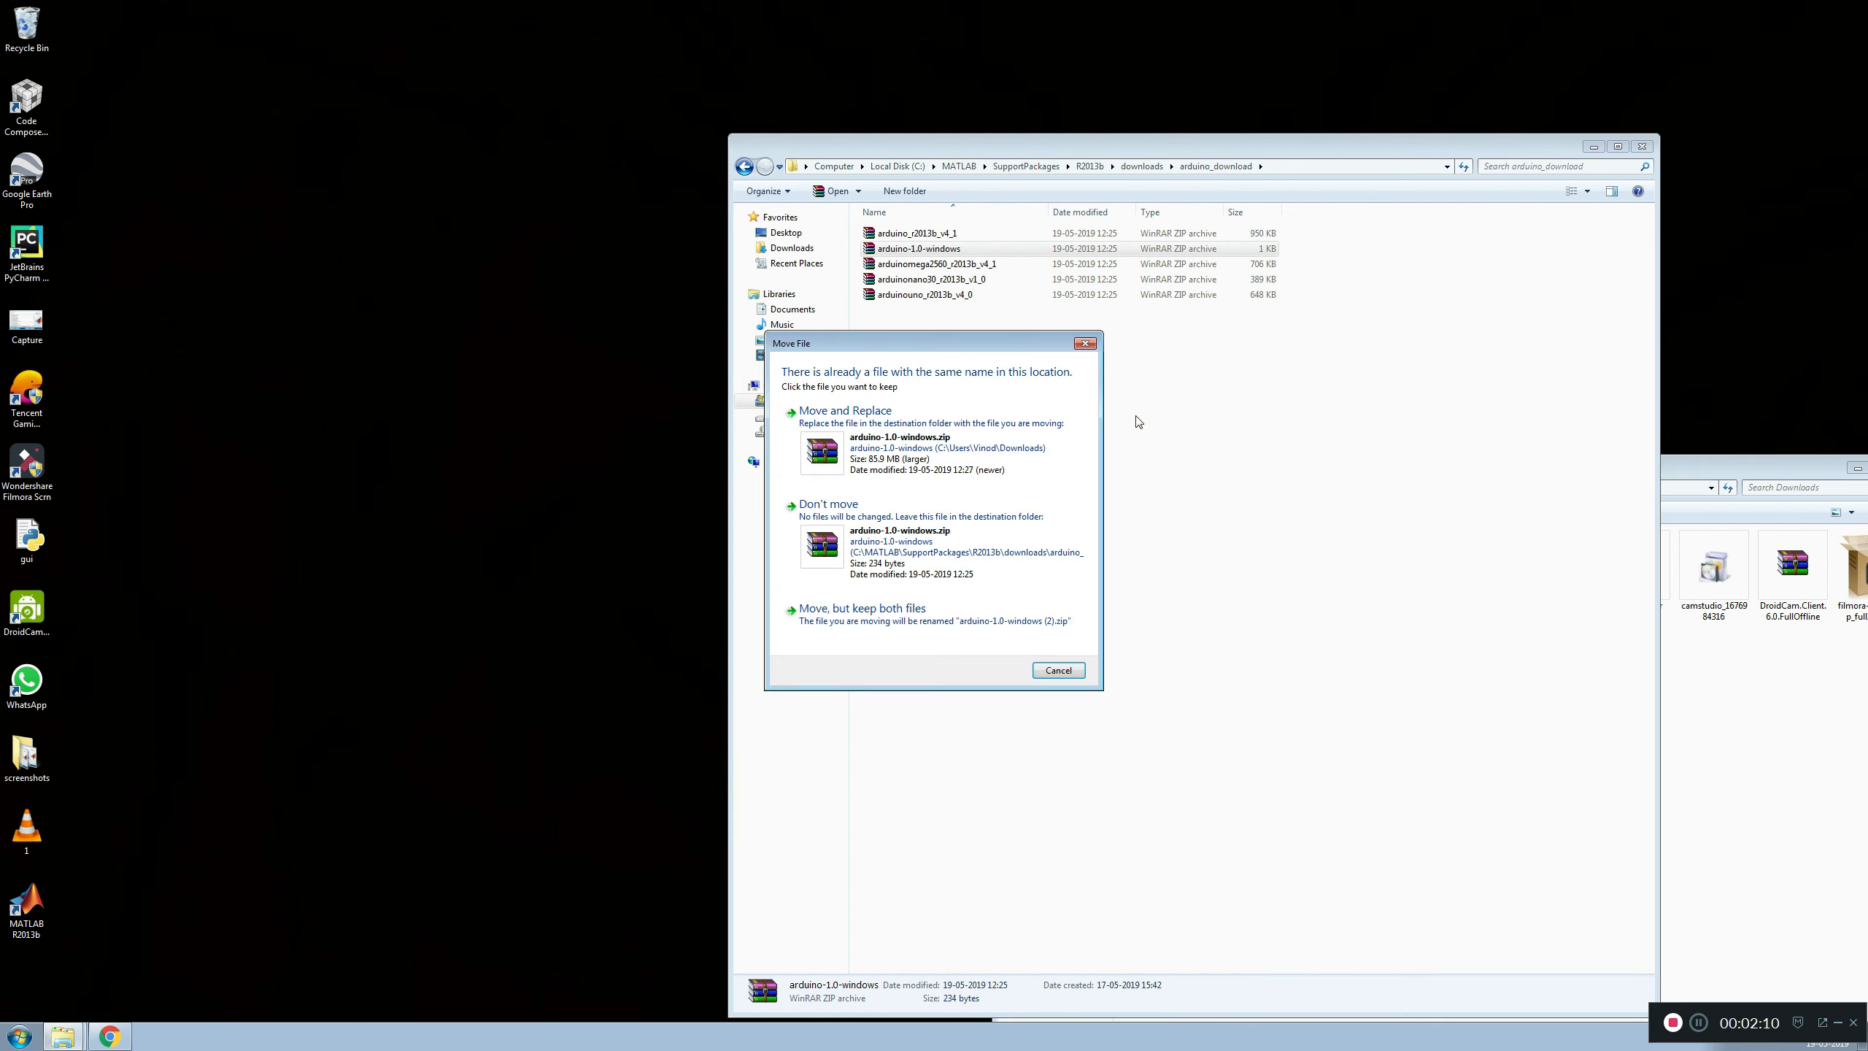
{"action": "left_click", "coordinate": [969, 446]}
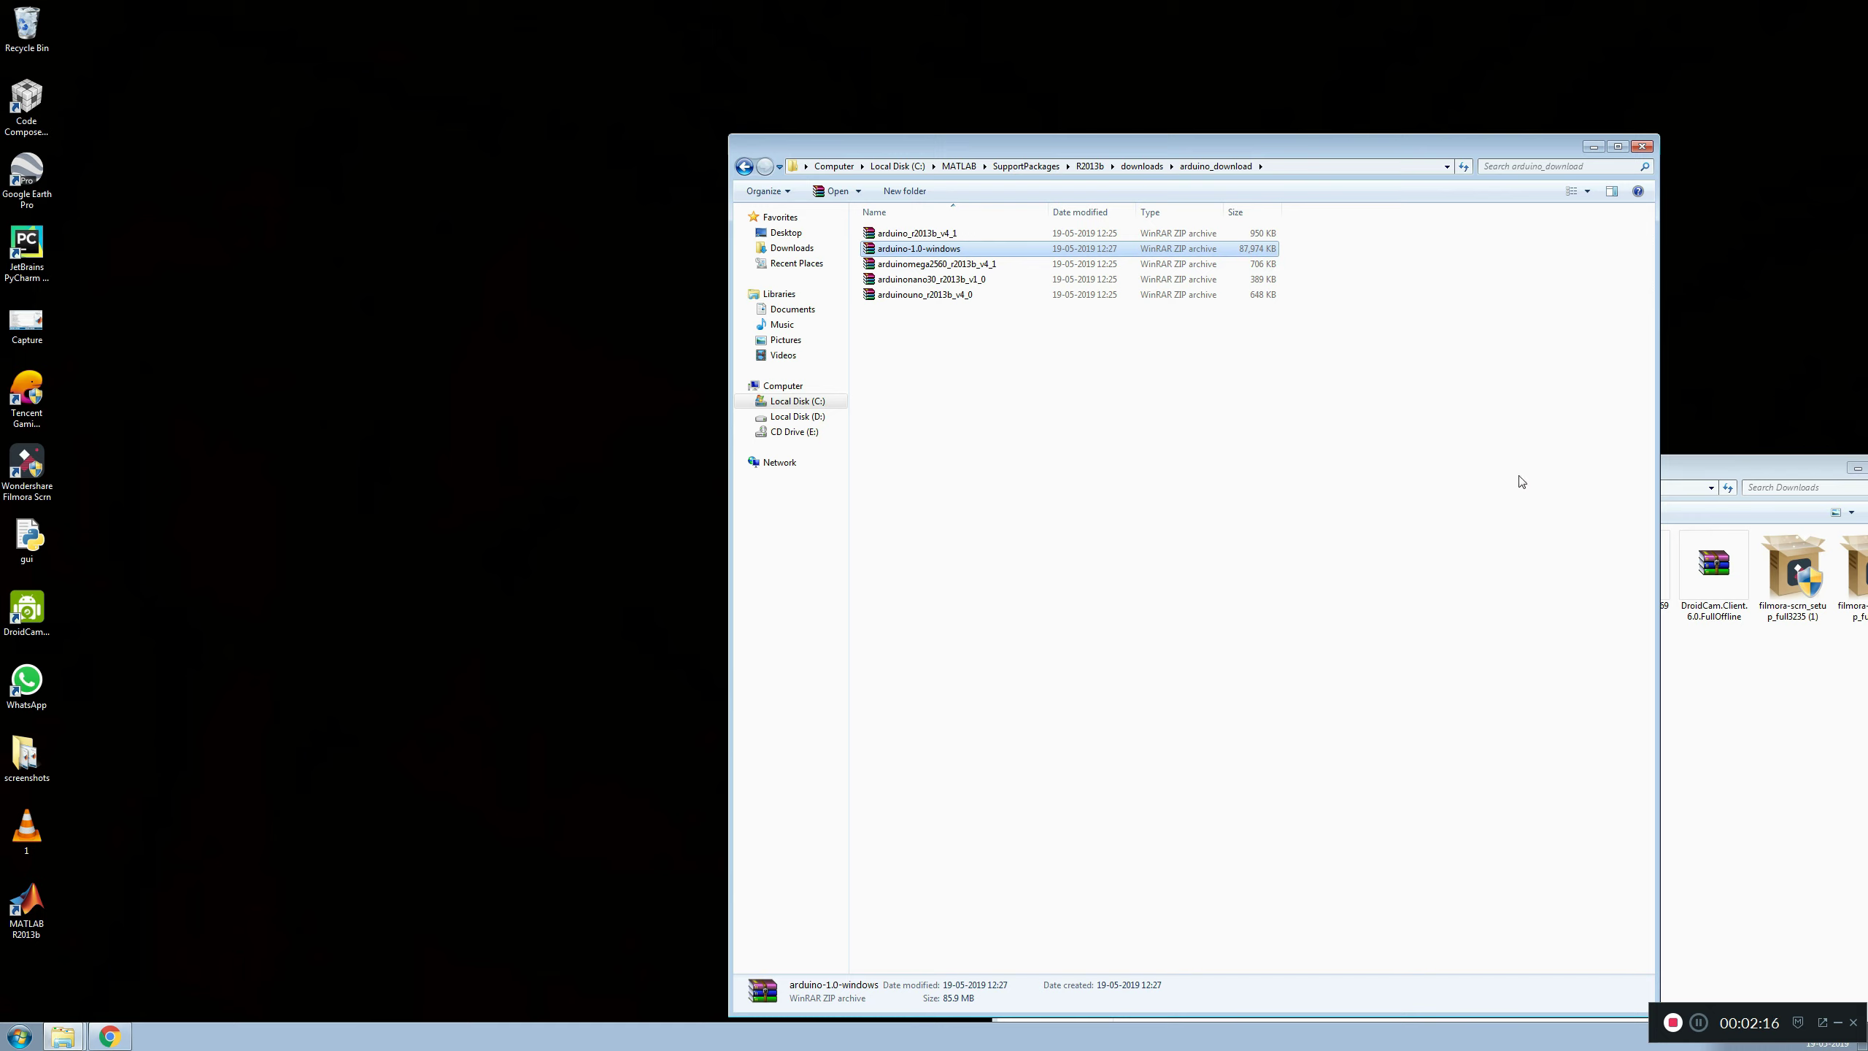
- Close both the Downloads and arduino_download Explorer windows
{"action": "left_click_drag", "start_coordinate": [1679, 466], "coordinate": [1192, 466]}
{"action": "left_click", "coordinate": [1420, 467]}
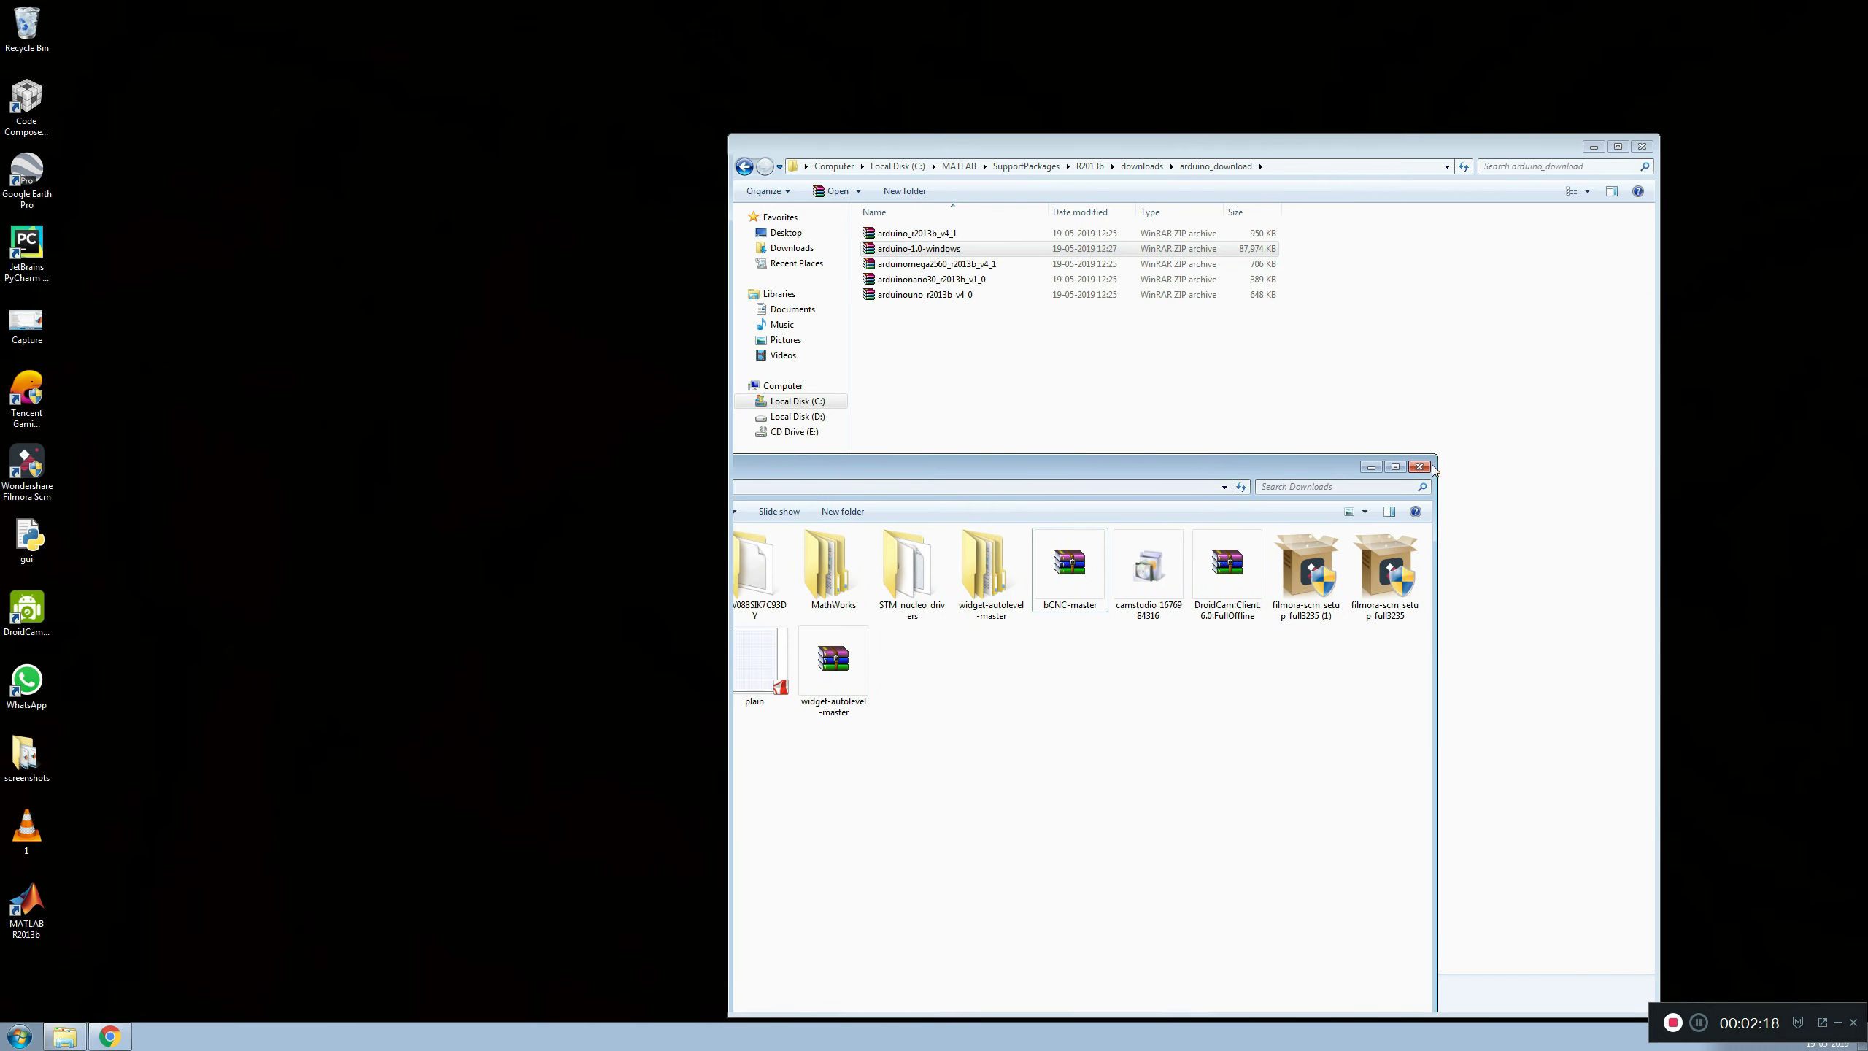
{"action": "left_click", "coordinate": [1641, 146]}
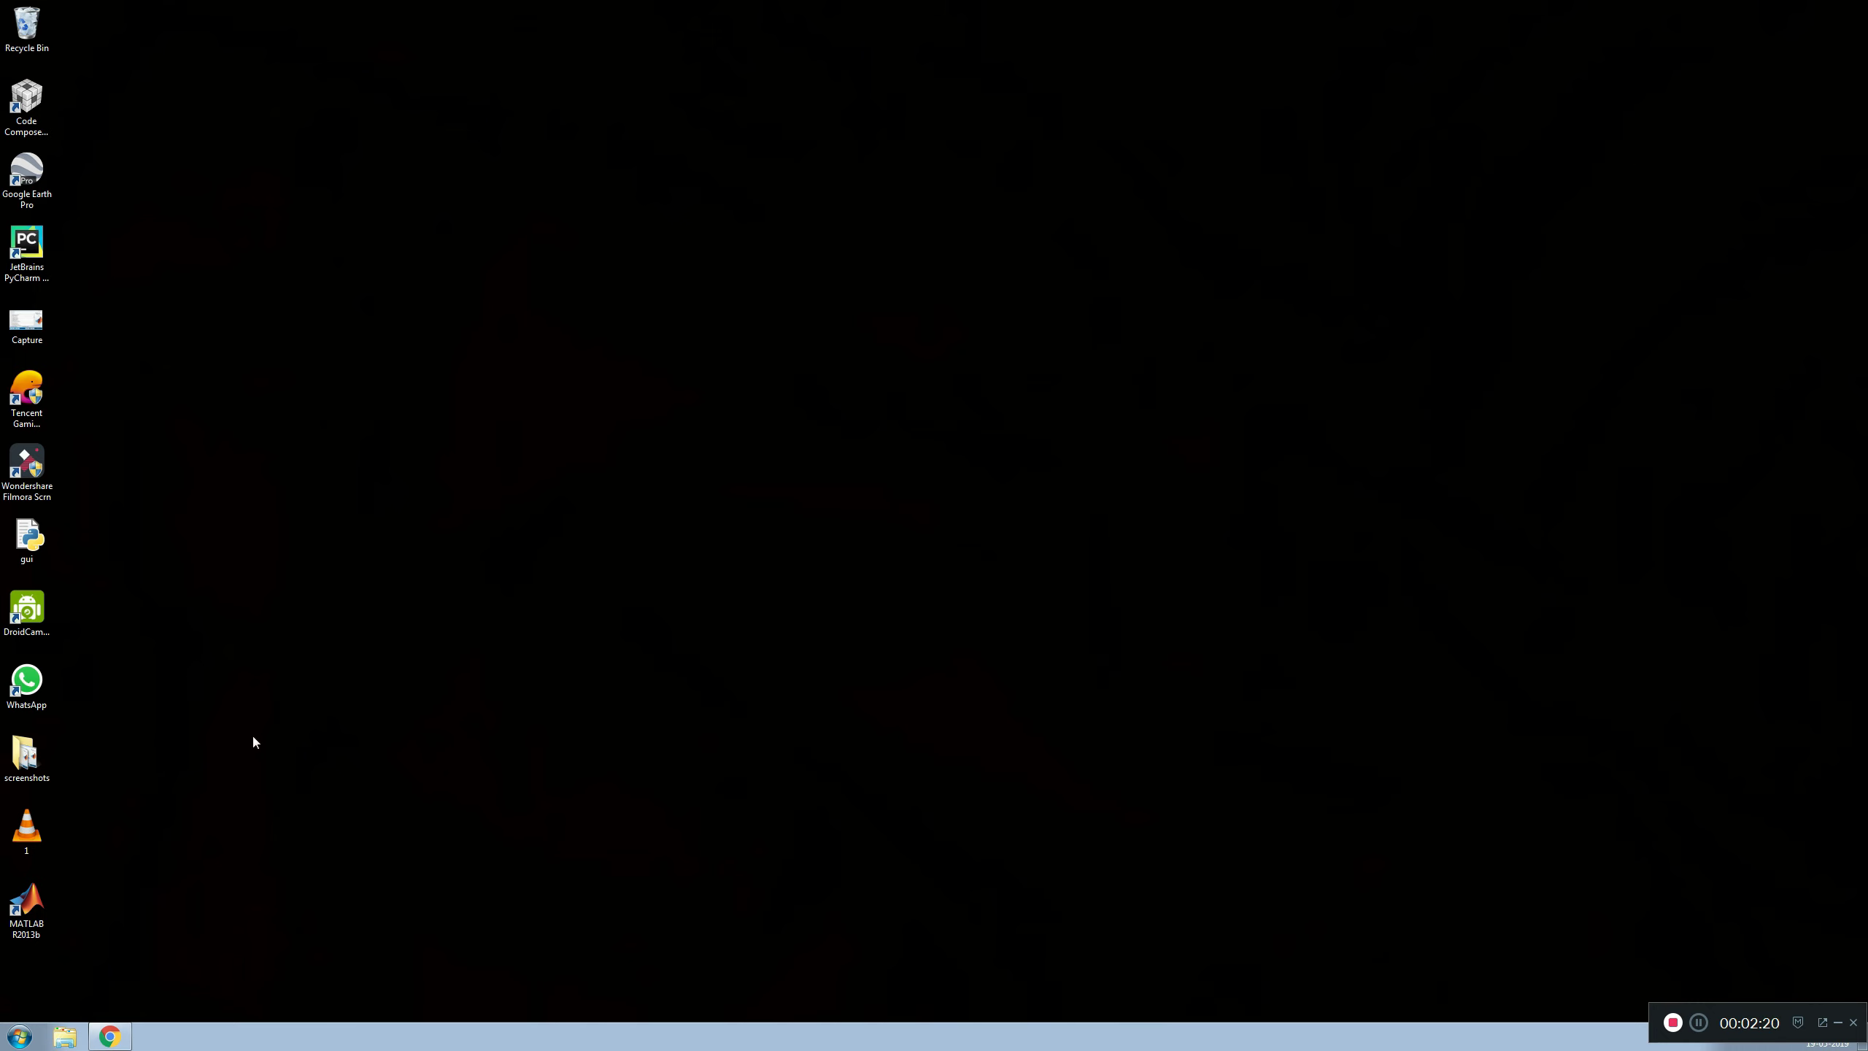
- Launch MATLAB R2013b and open the Support Package Installer for hardware support packages, placing its window over the Command Window
{"action": "double_click", "coordinate": [50, 892]}
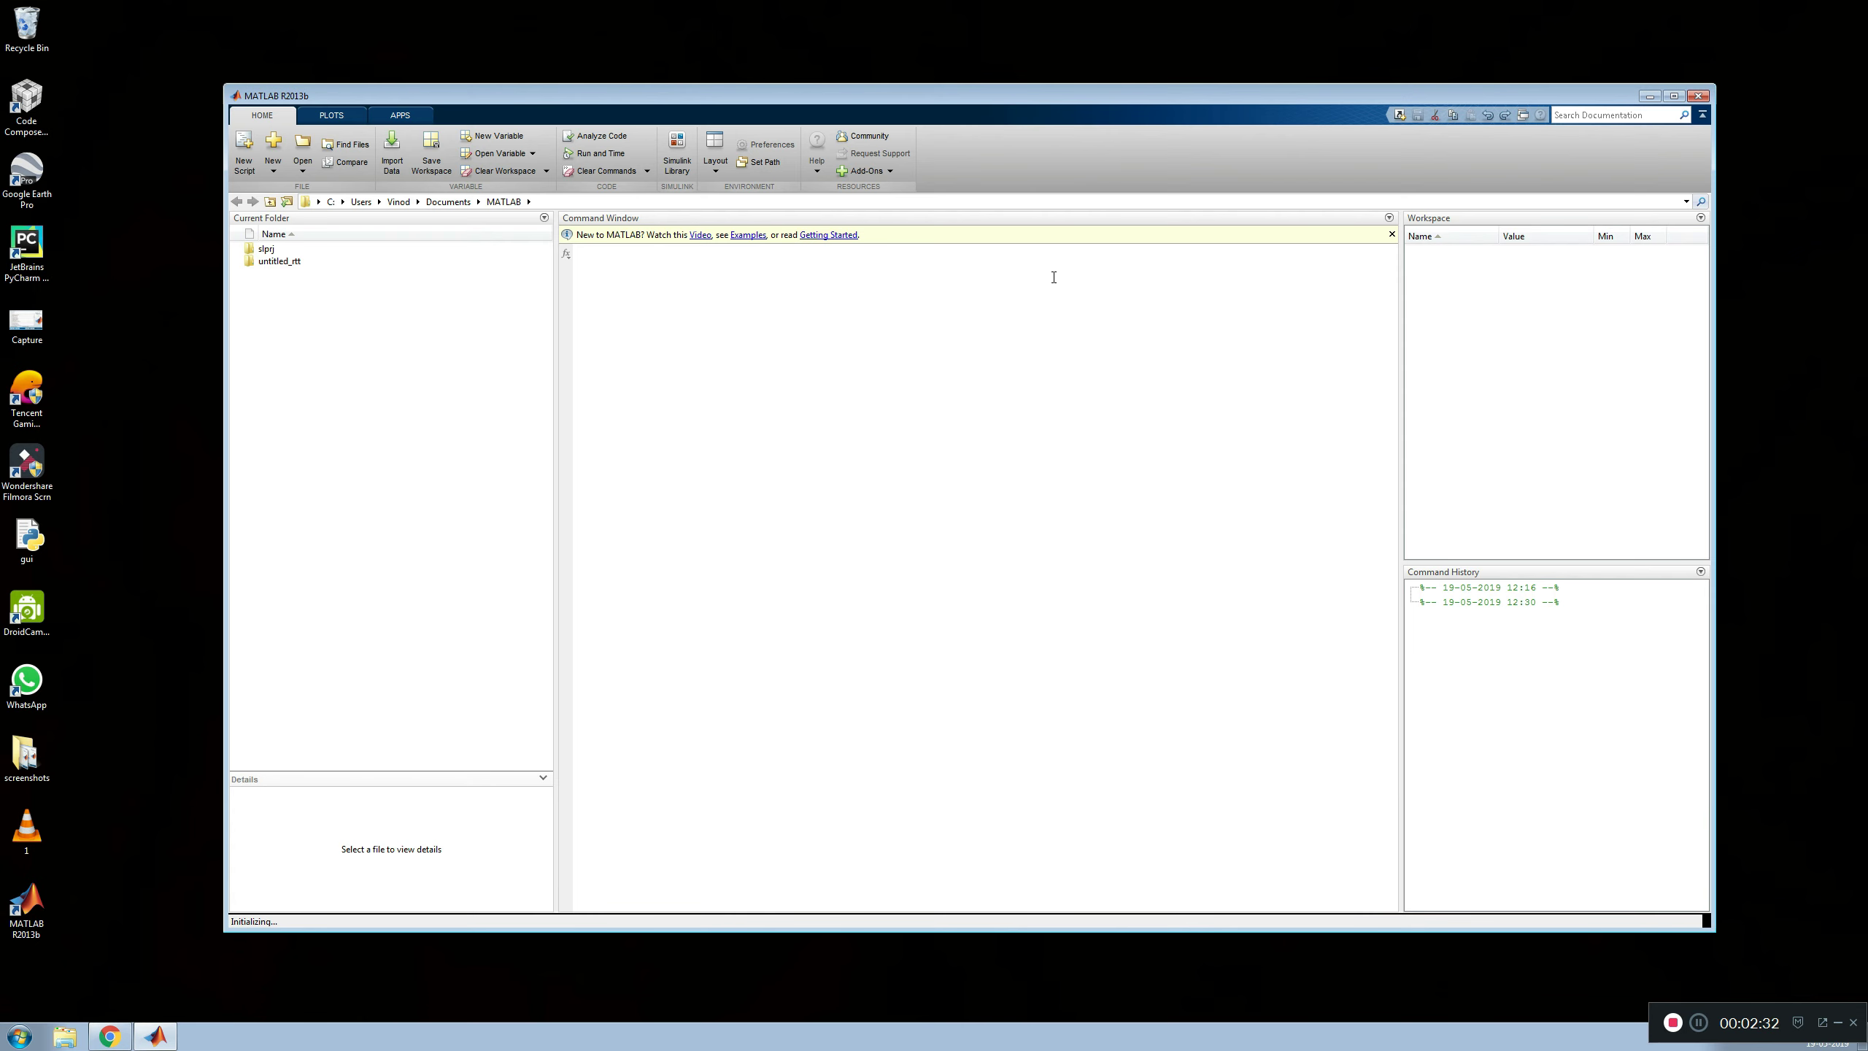
{"action": "left_click", "coordinate": [865, 171]}
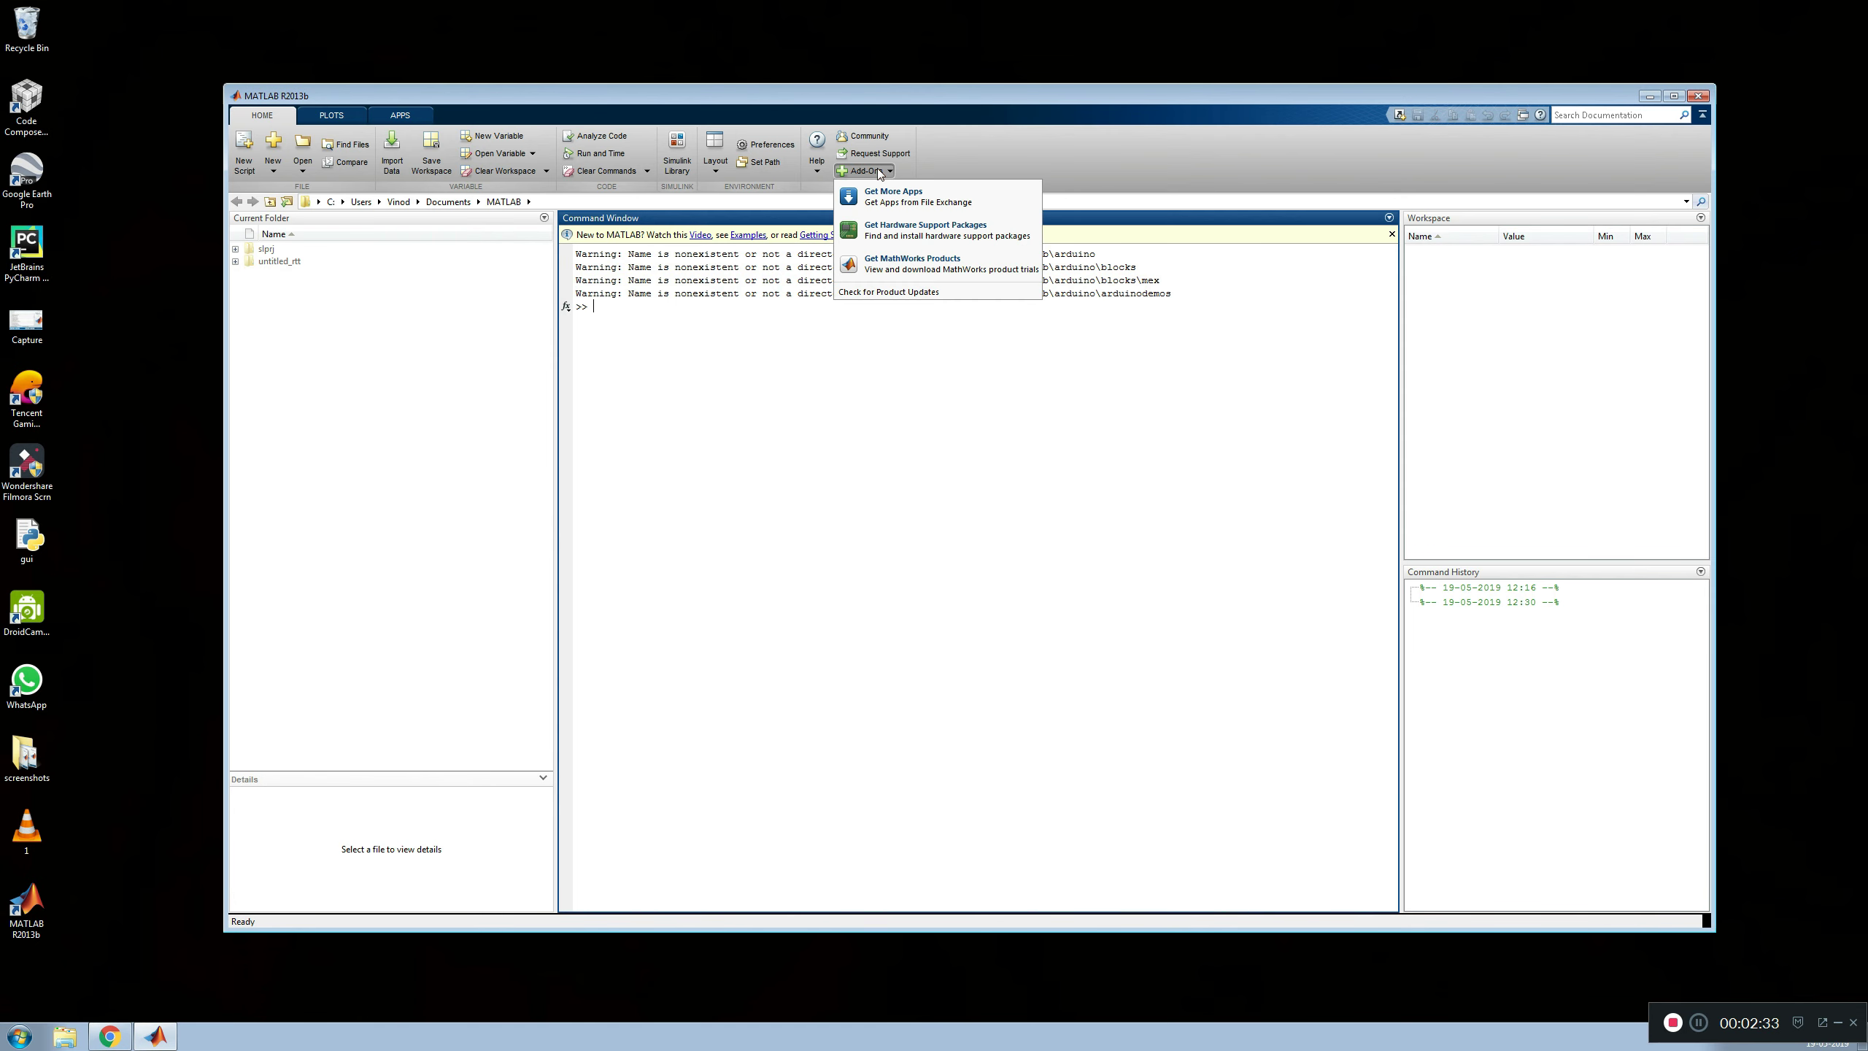
{"action": "left_click", "coordinate": [900, 234]}
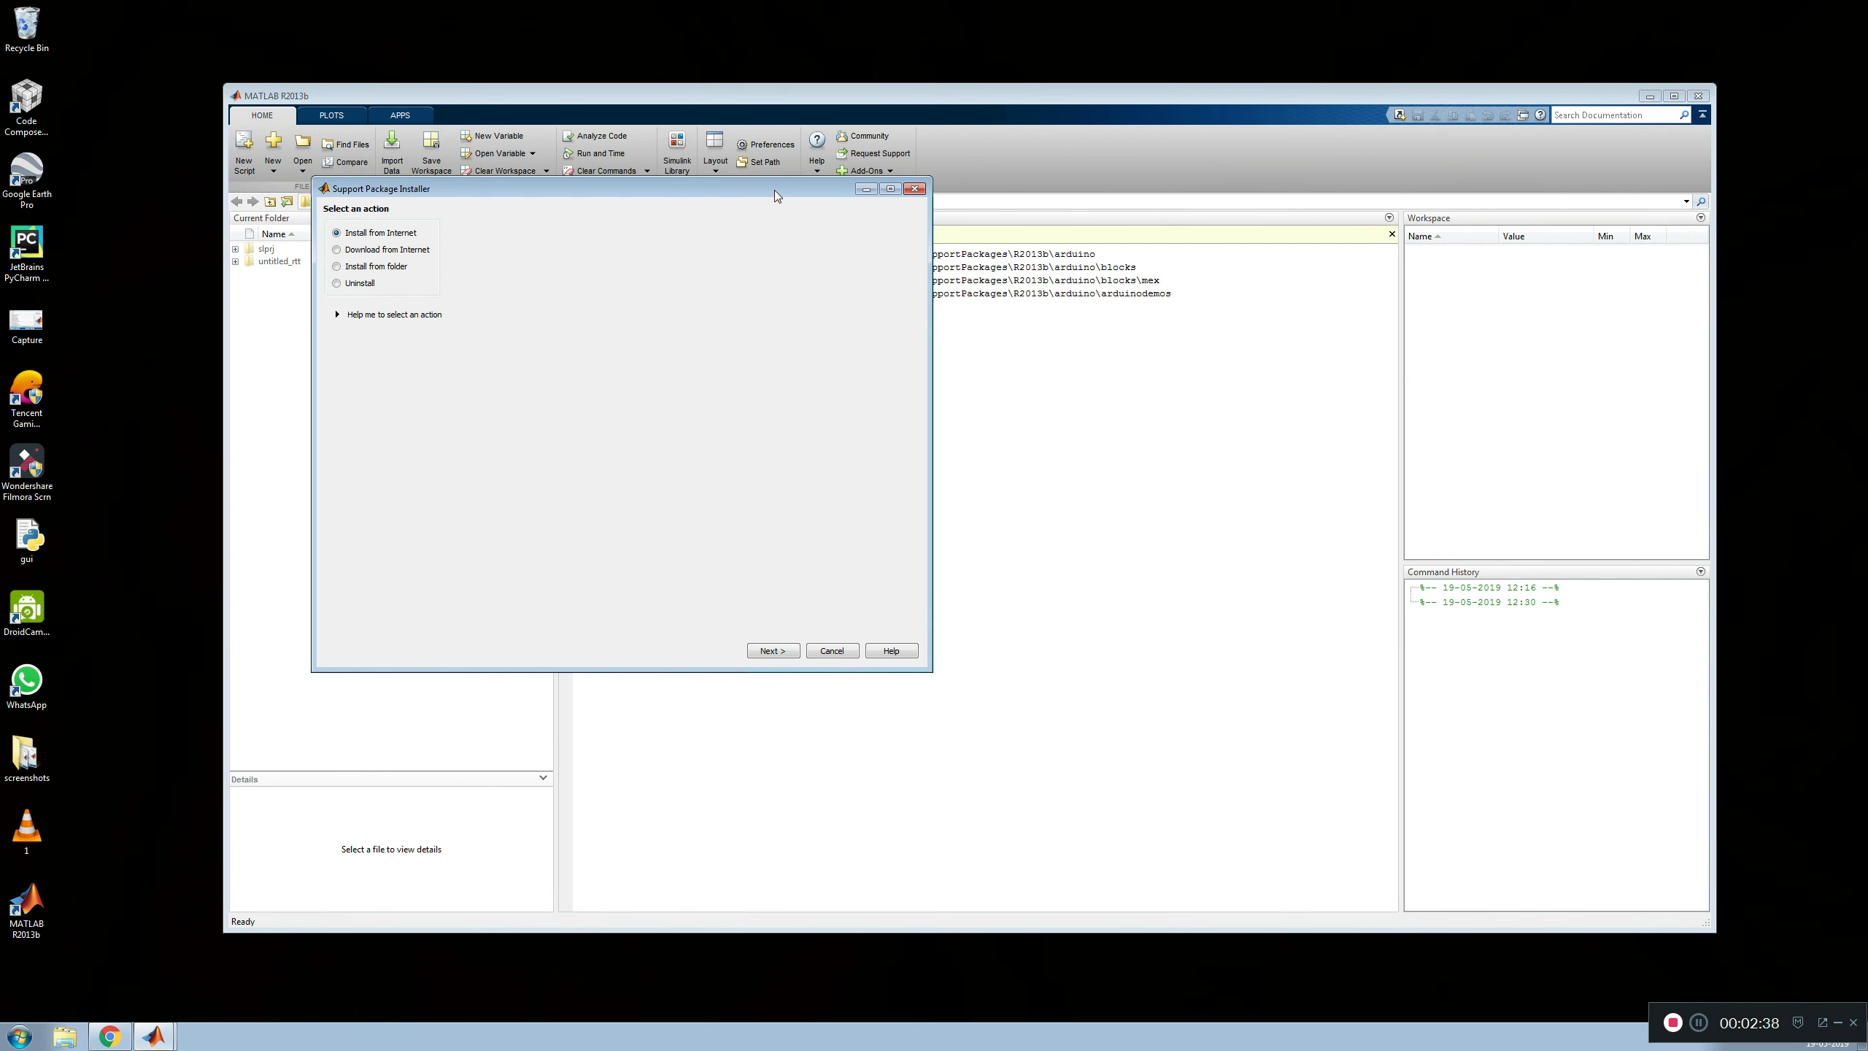
{"action": "left_click_drag", "start_coordinate": [773, 190], "coordinate": [1228, 296]}
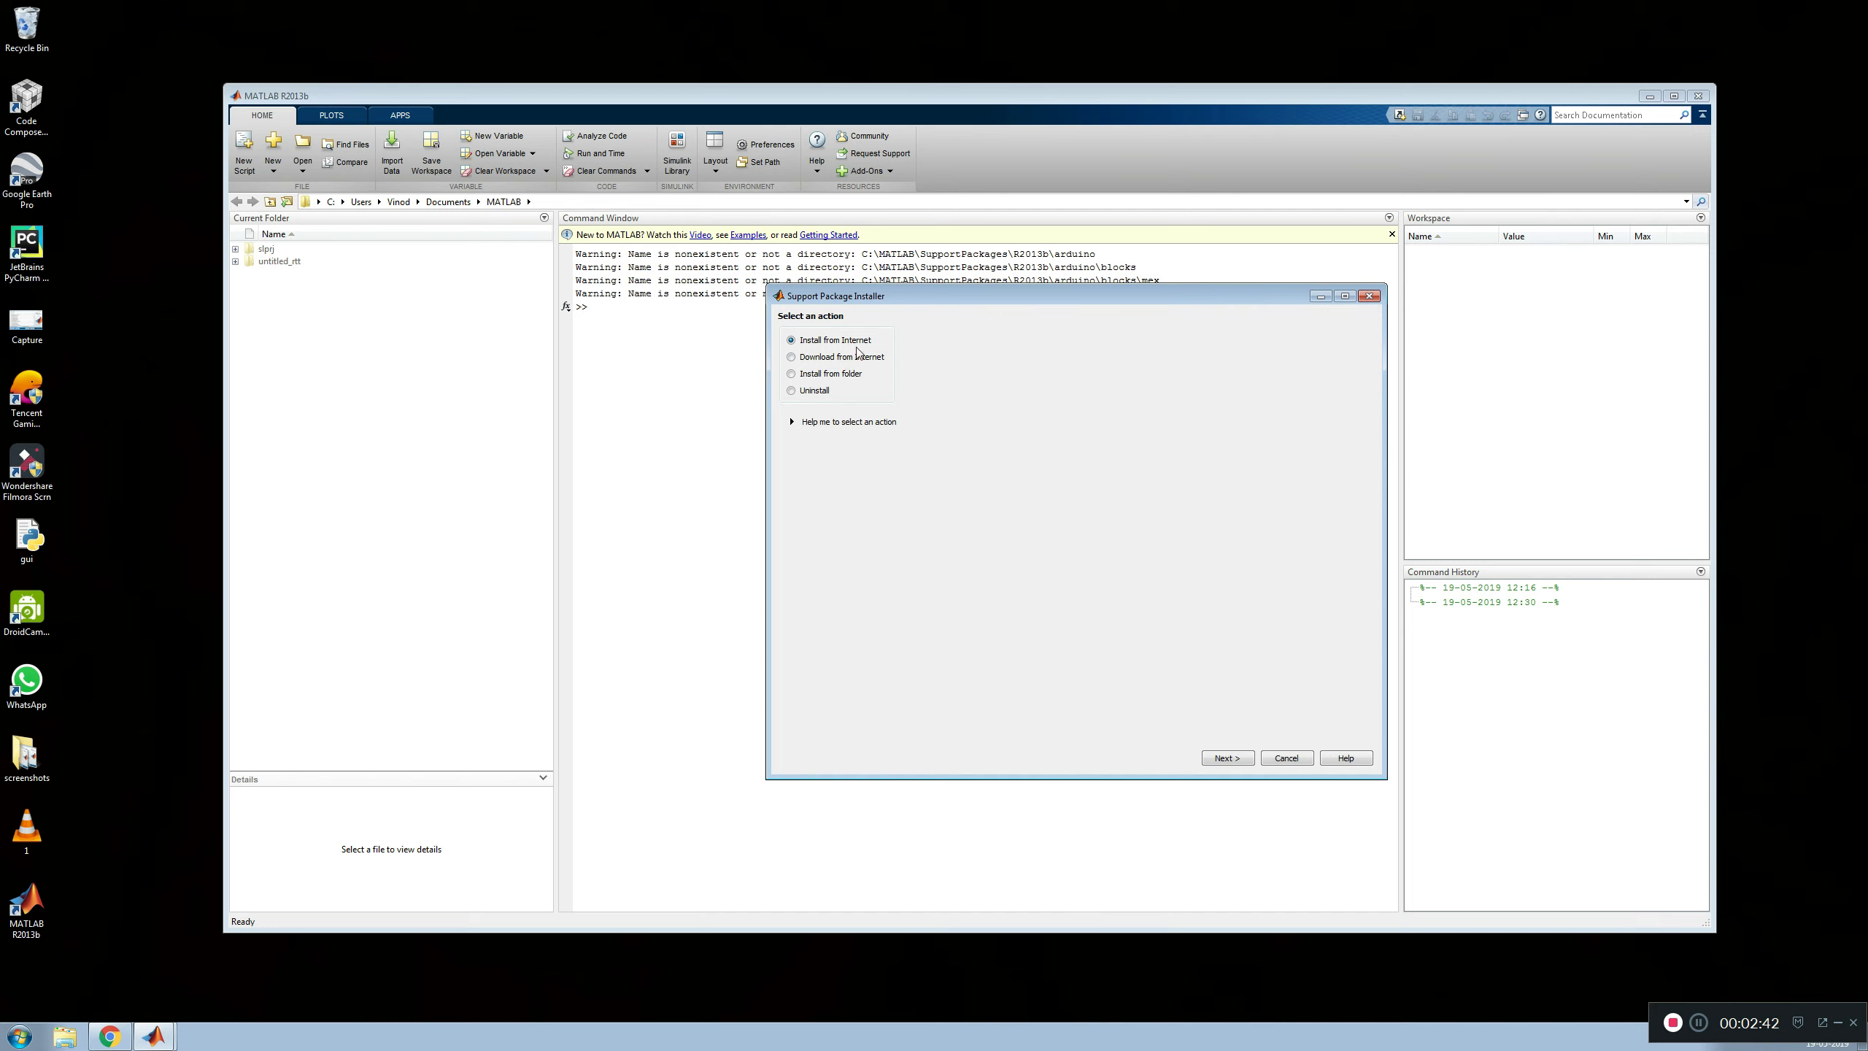
- Set the installer to install from a folder and select the package's source folder under C:\MATLAB\SupportPackages\R2013b\downloads
{"action": "left_click", "coordinate": [818, 377]}
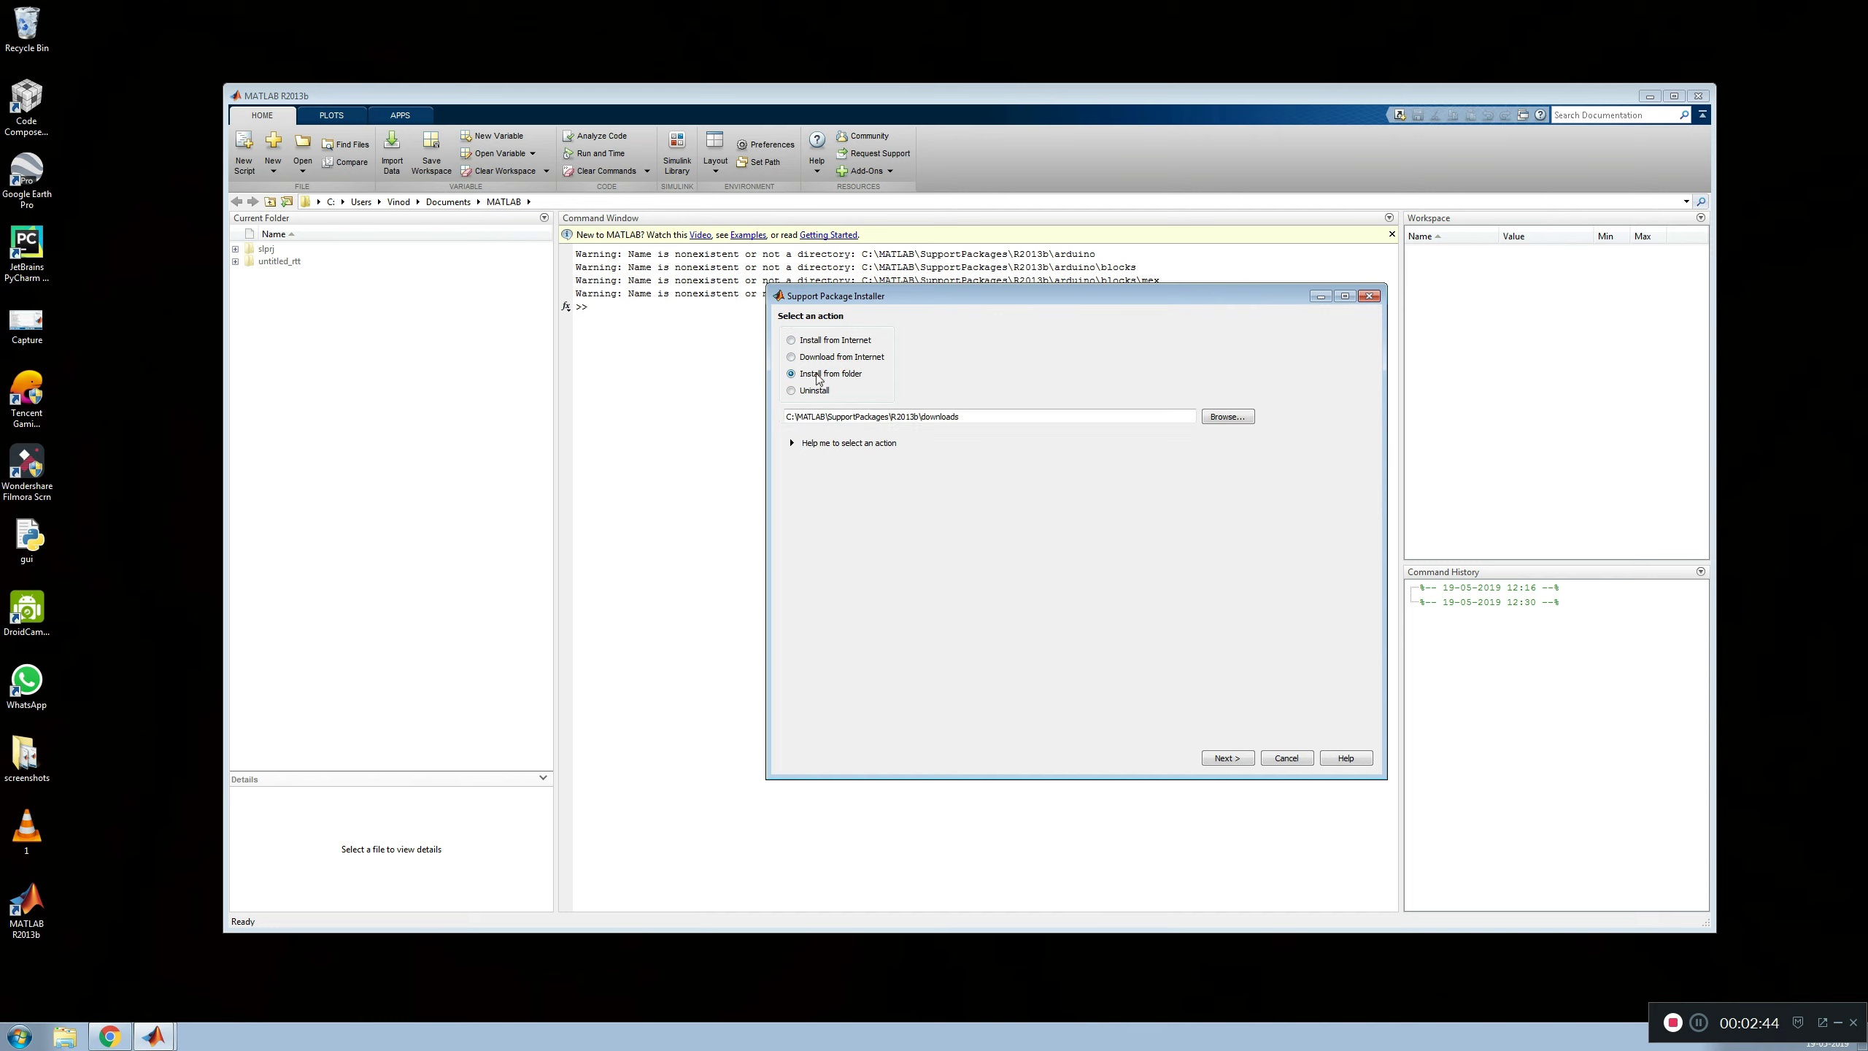
{"action": "left_click", "coordinate": [1227, 418]}
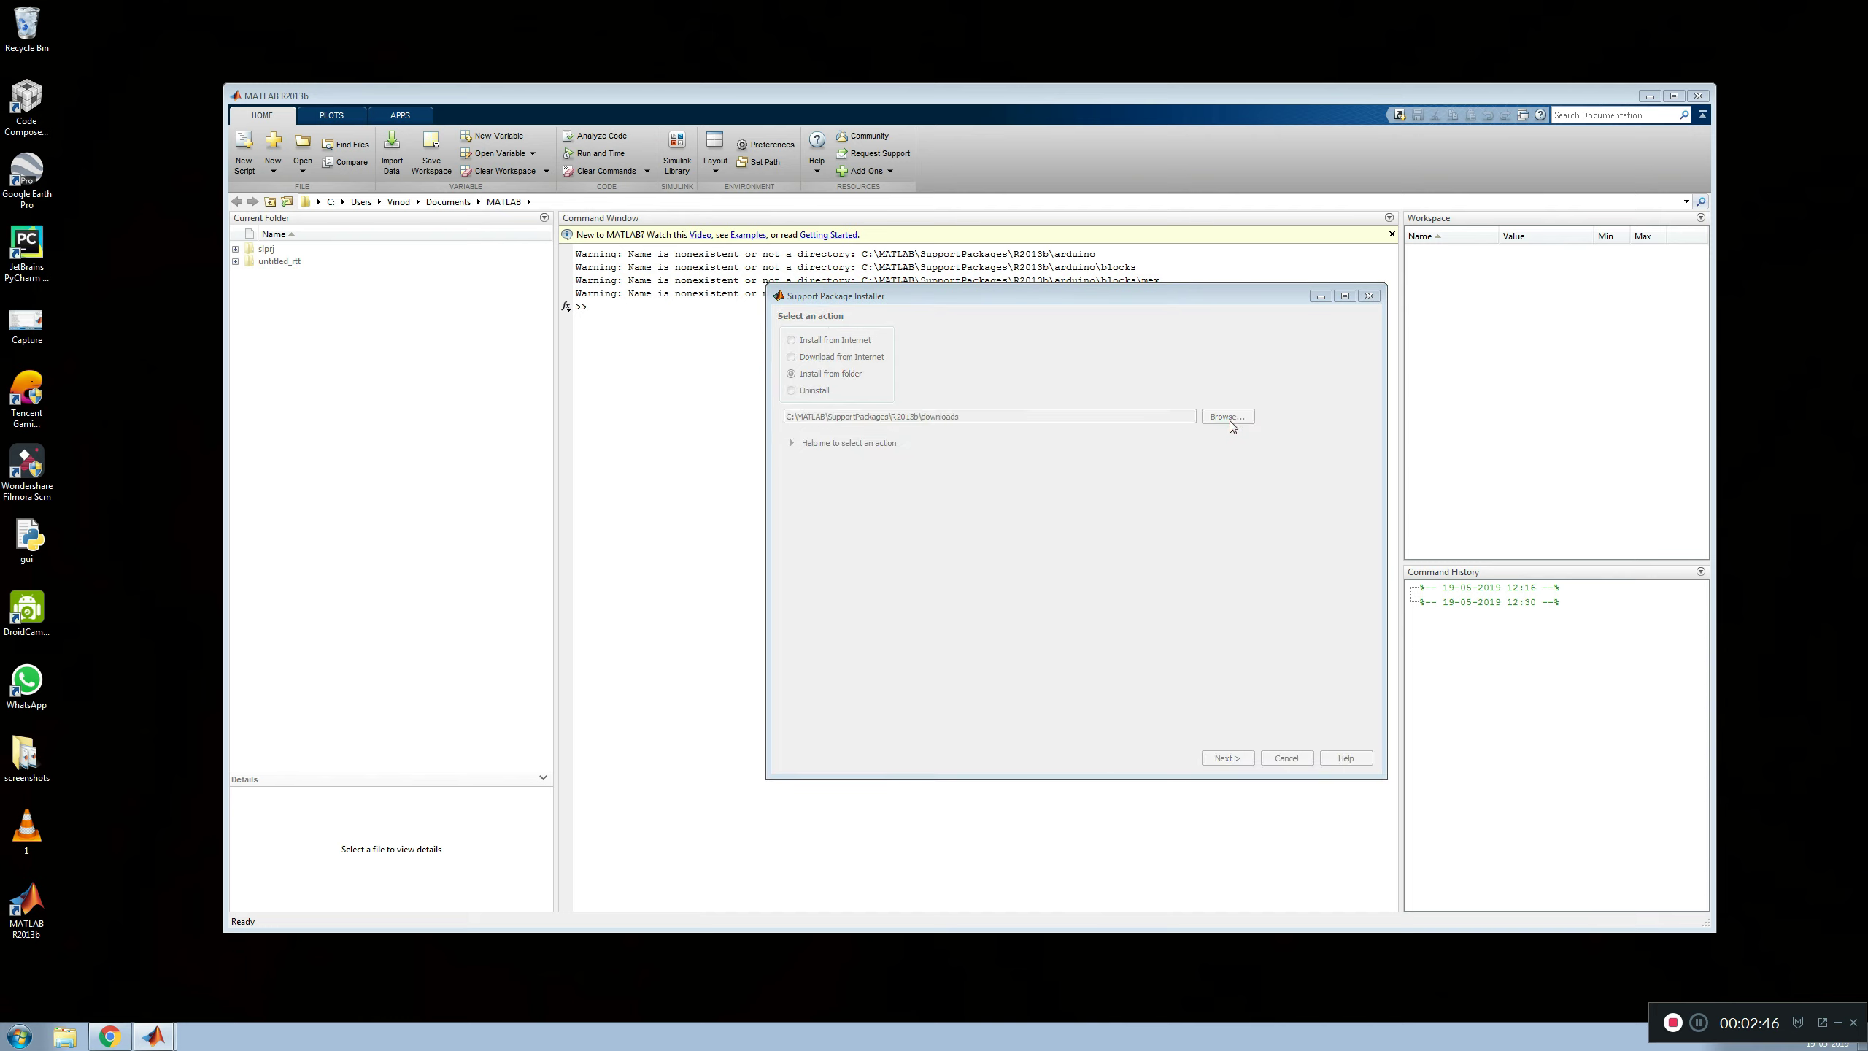
{"action": "left_click_drag", "start_coordinate": [1054, 319], "coordinate": [1031, 295]}
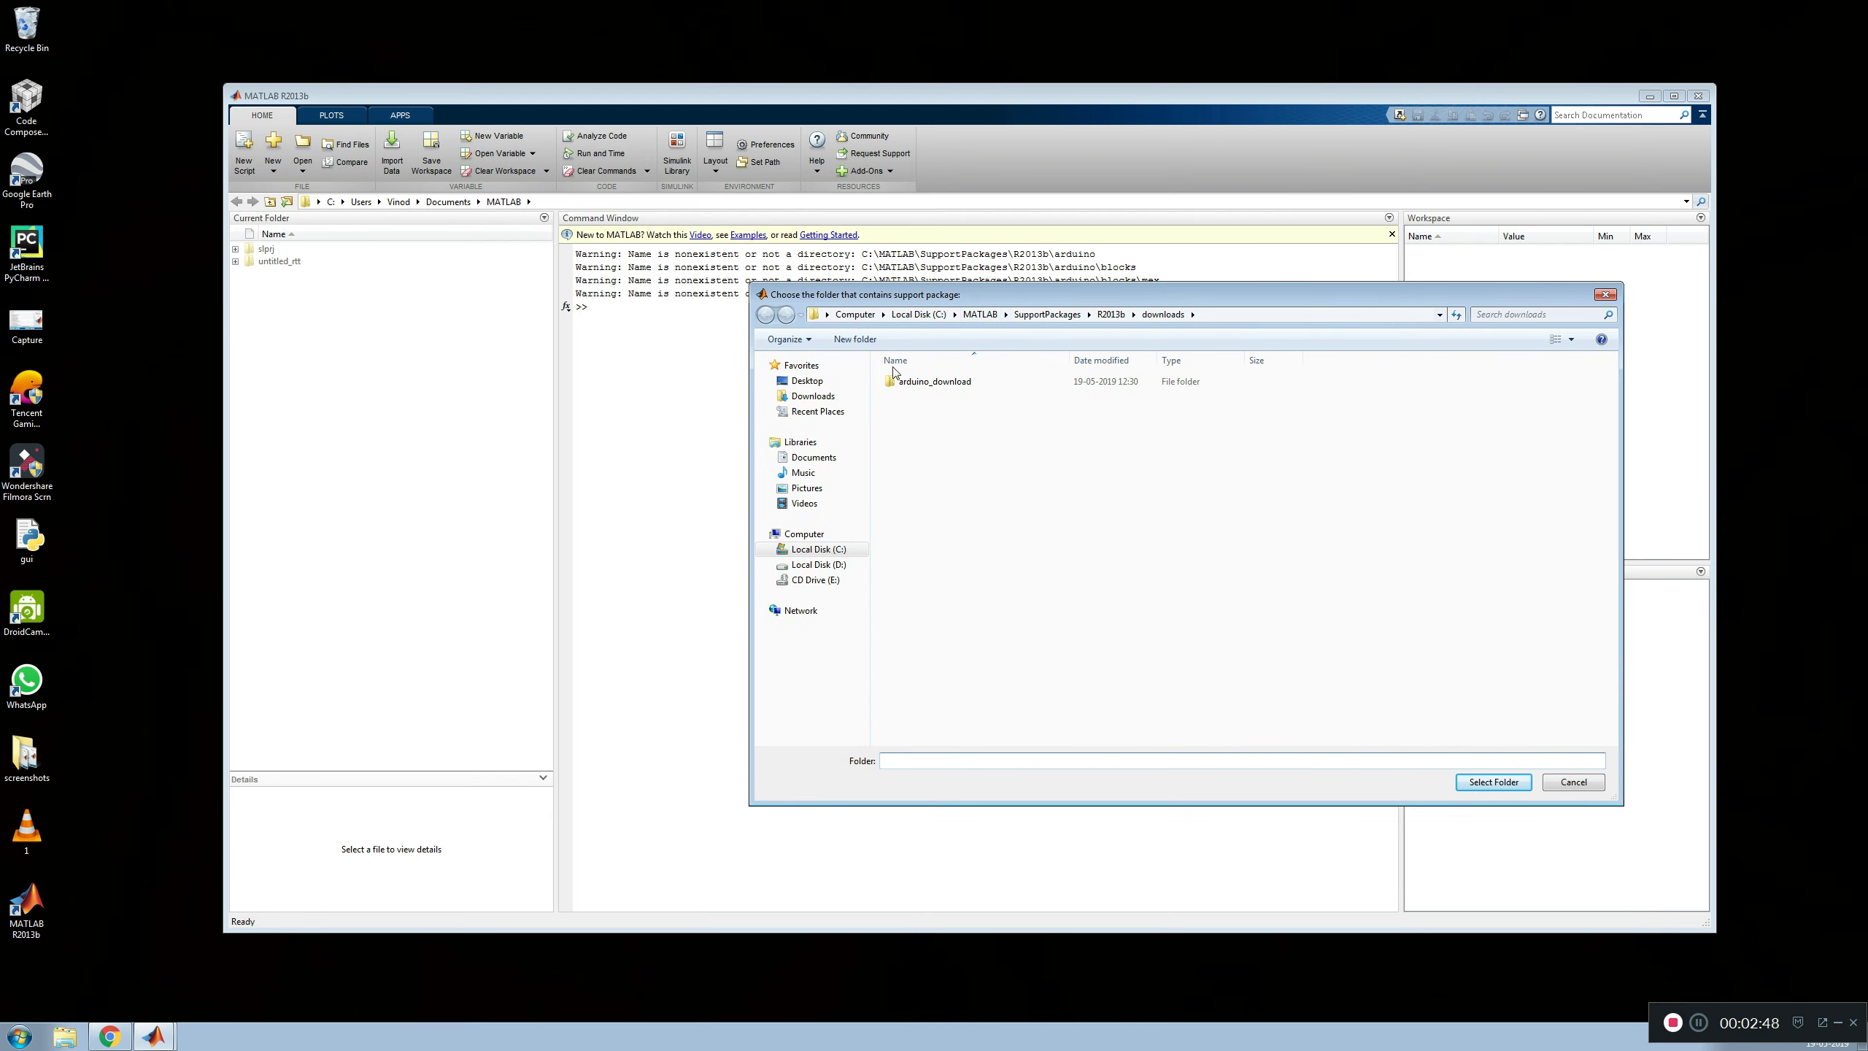
{"action": "left_click", "coordinate": [818, 549]}
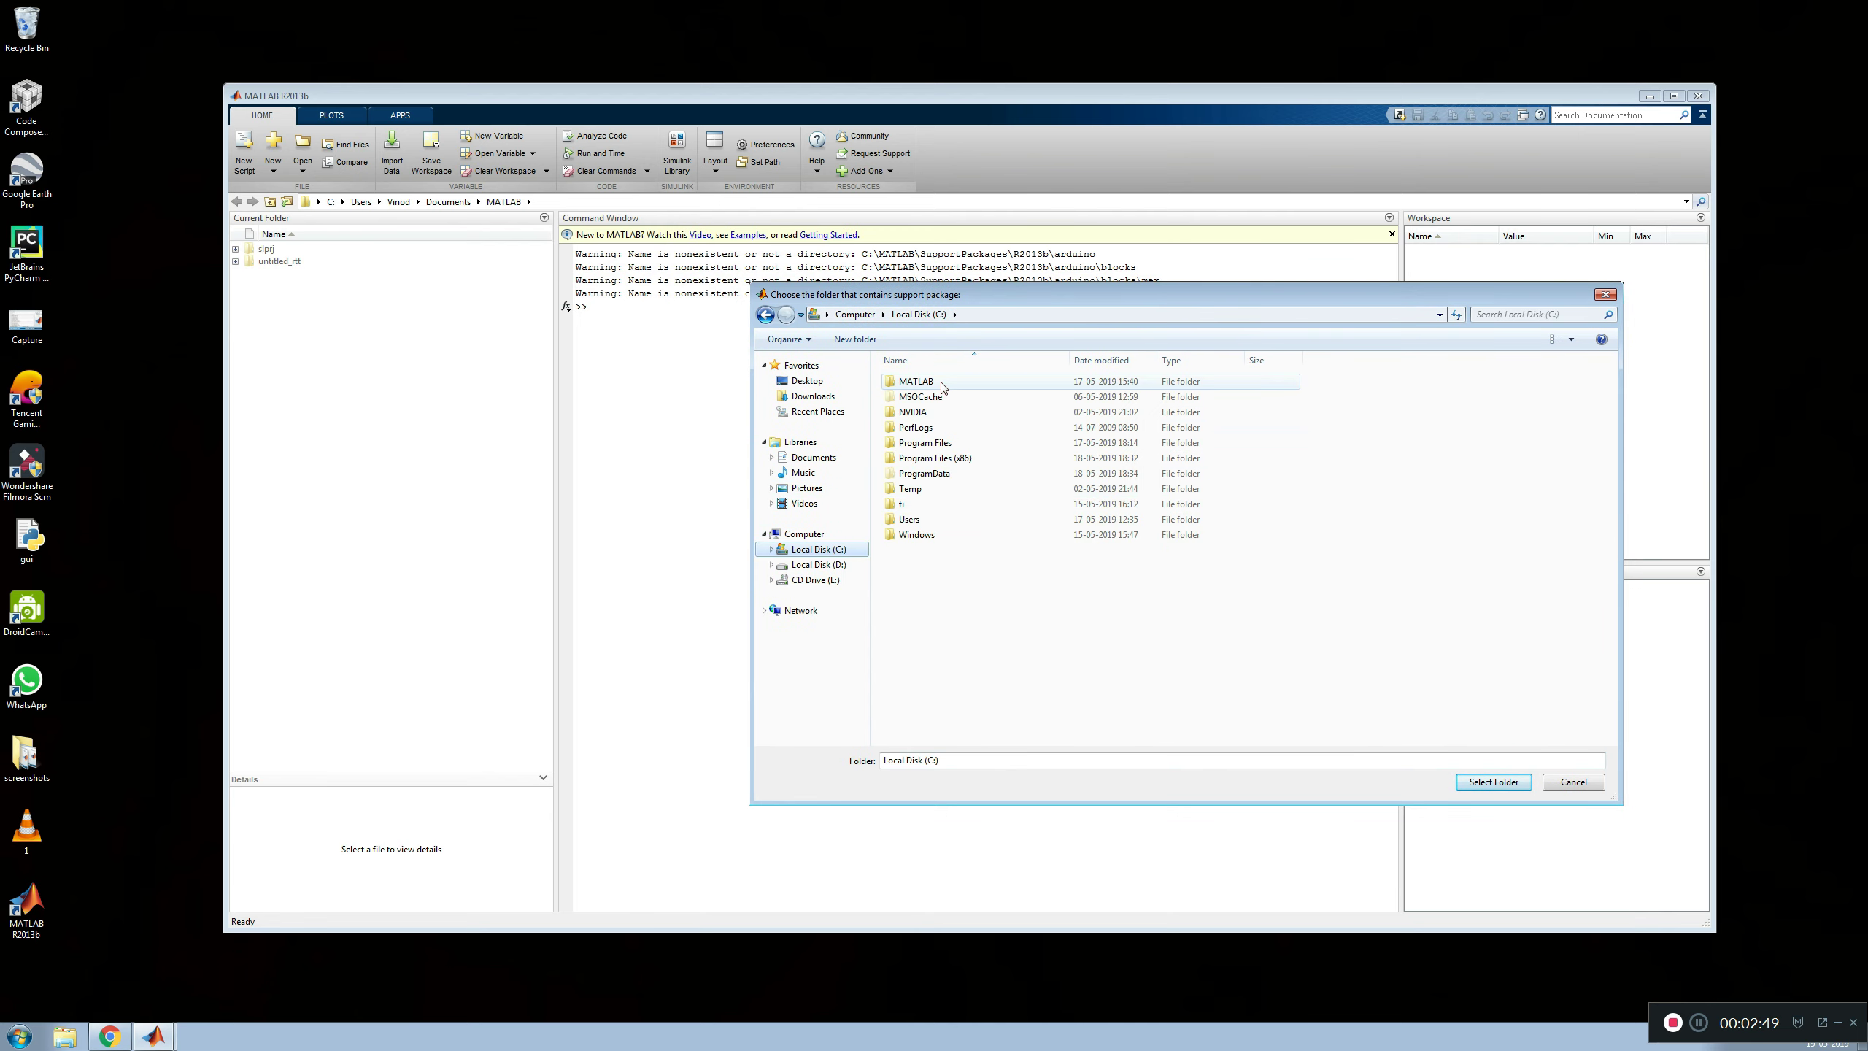
{"action": "double_click", "coordinate": [916, 381]}
{"action": "double_click", "coordinate": [928, 380]}
{"action": "double_click", "coordinate": [919, 381]}
{"action": "double_click", "coordinate": [942, 383]}
{"action": "double_click", "coordinate": [942, 383]}
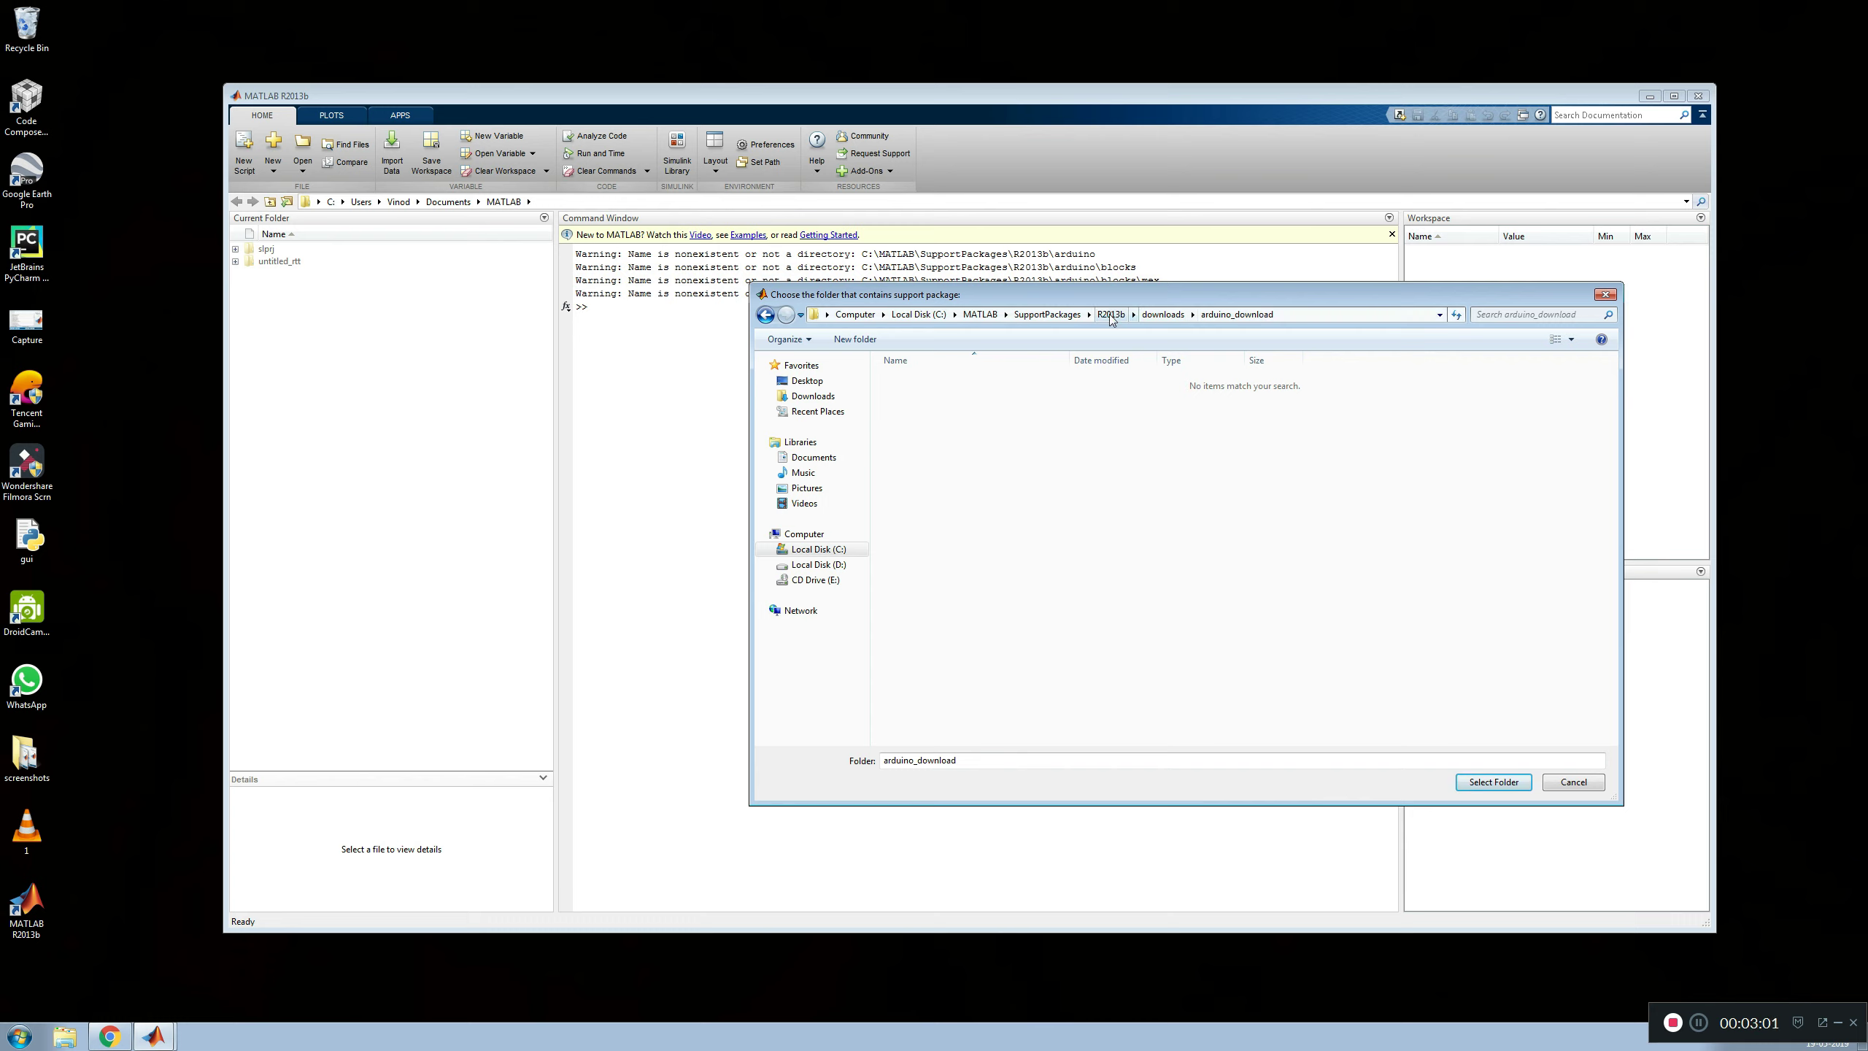
{"action": "left_click", "coordinate": [1168, 315]}
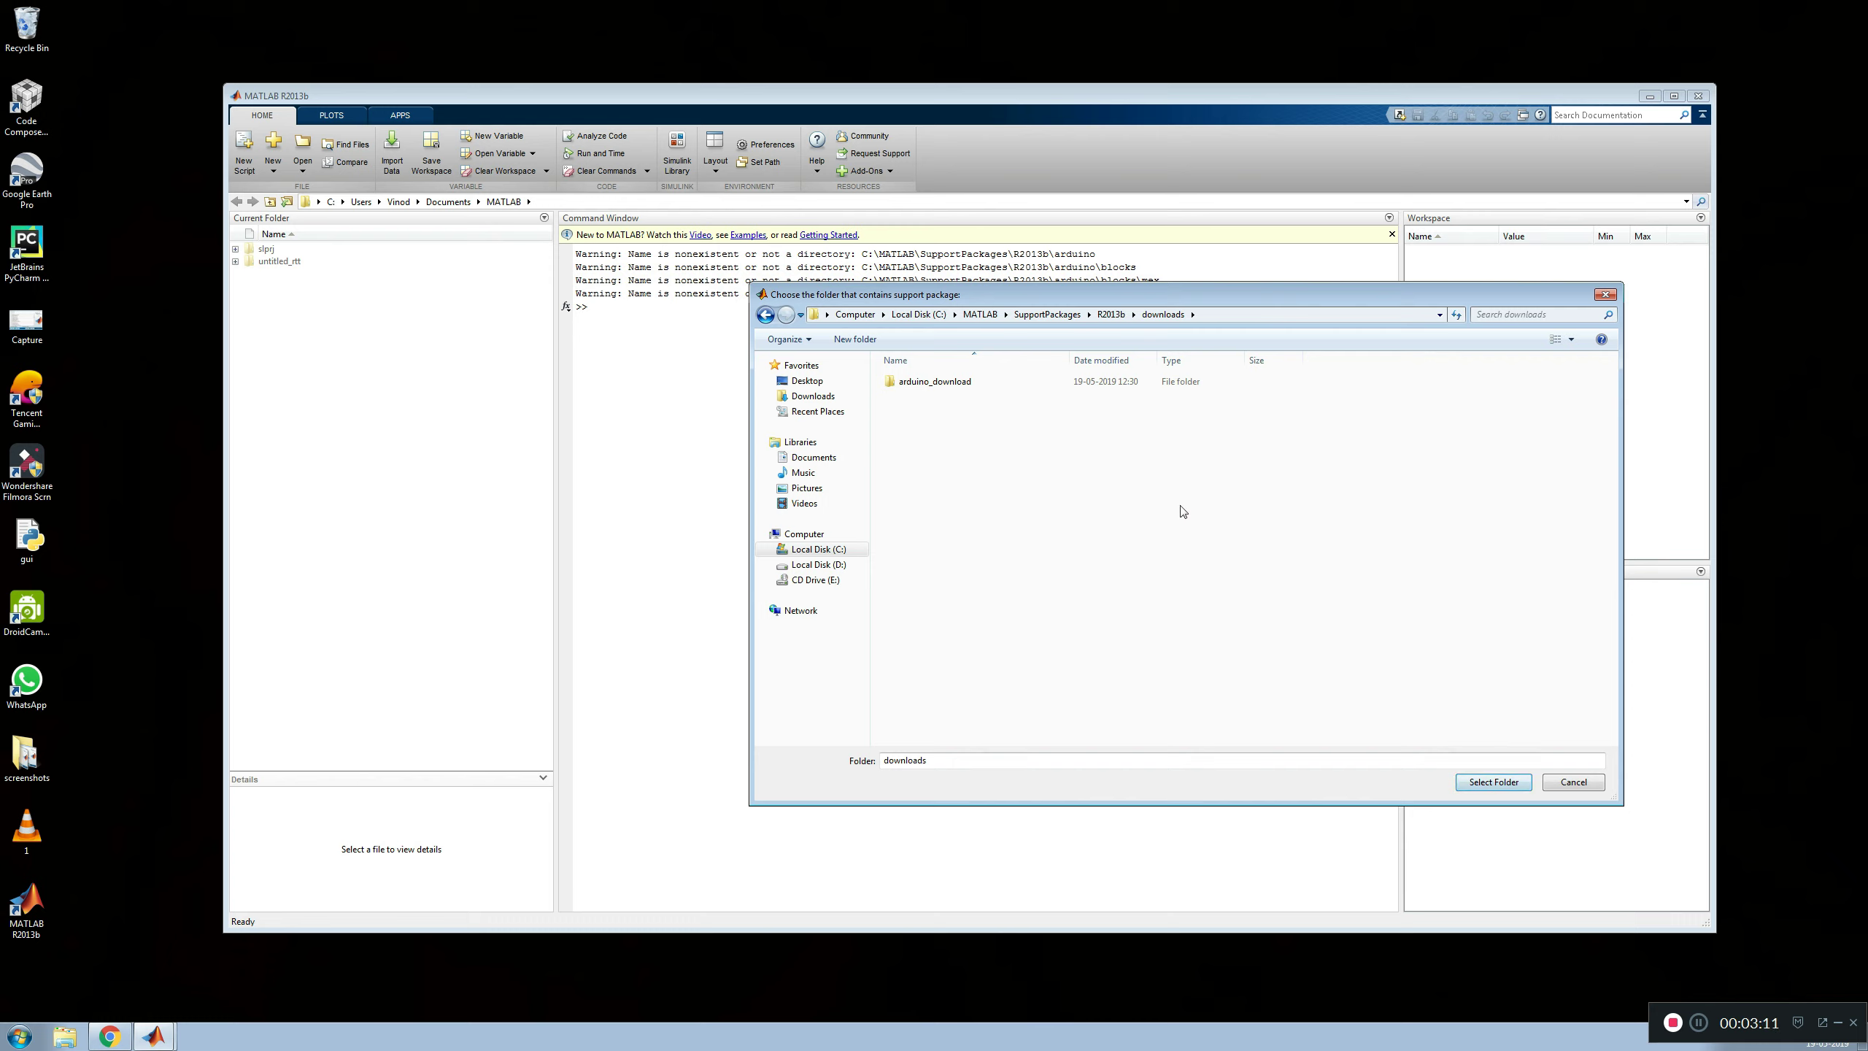
{"action": "double_click", "coordinate": [933, 382]}
{"action": "left_click", "coordinate": [1493, 782]}
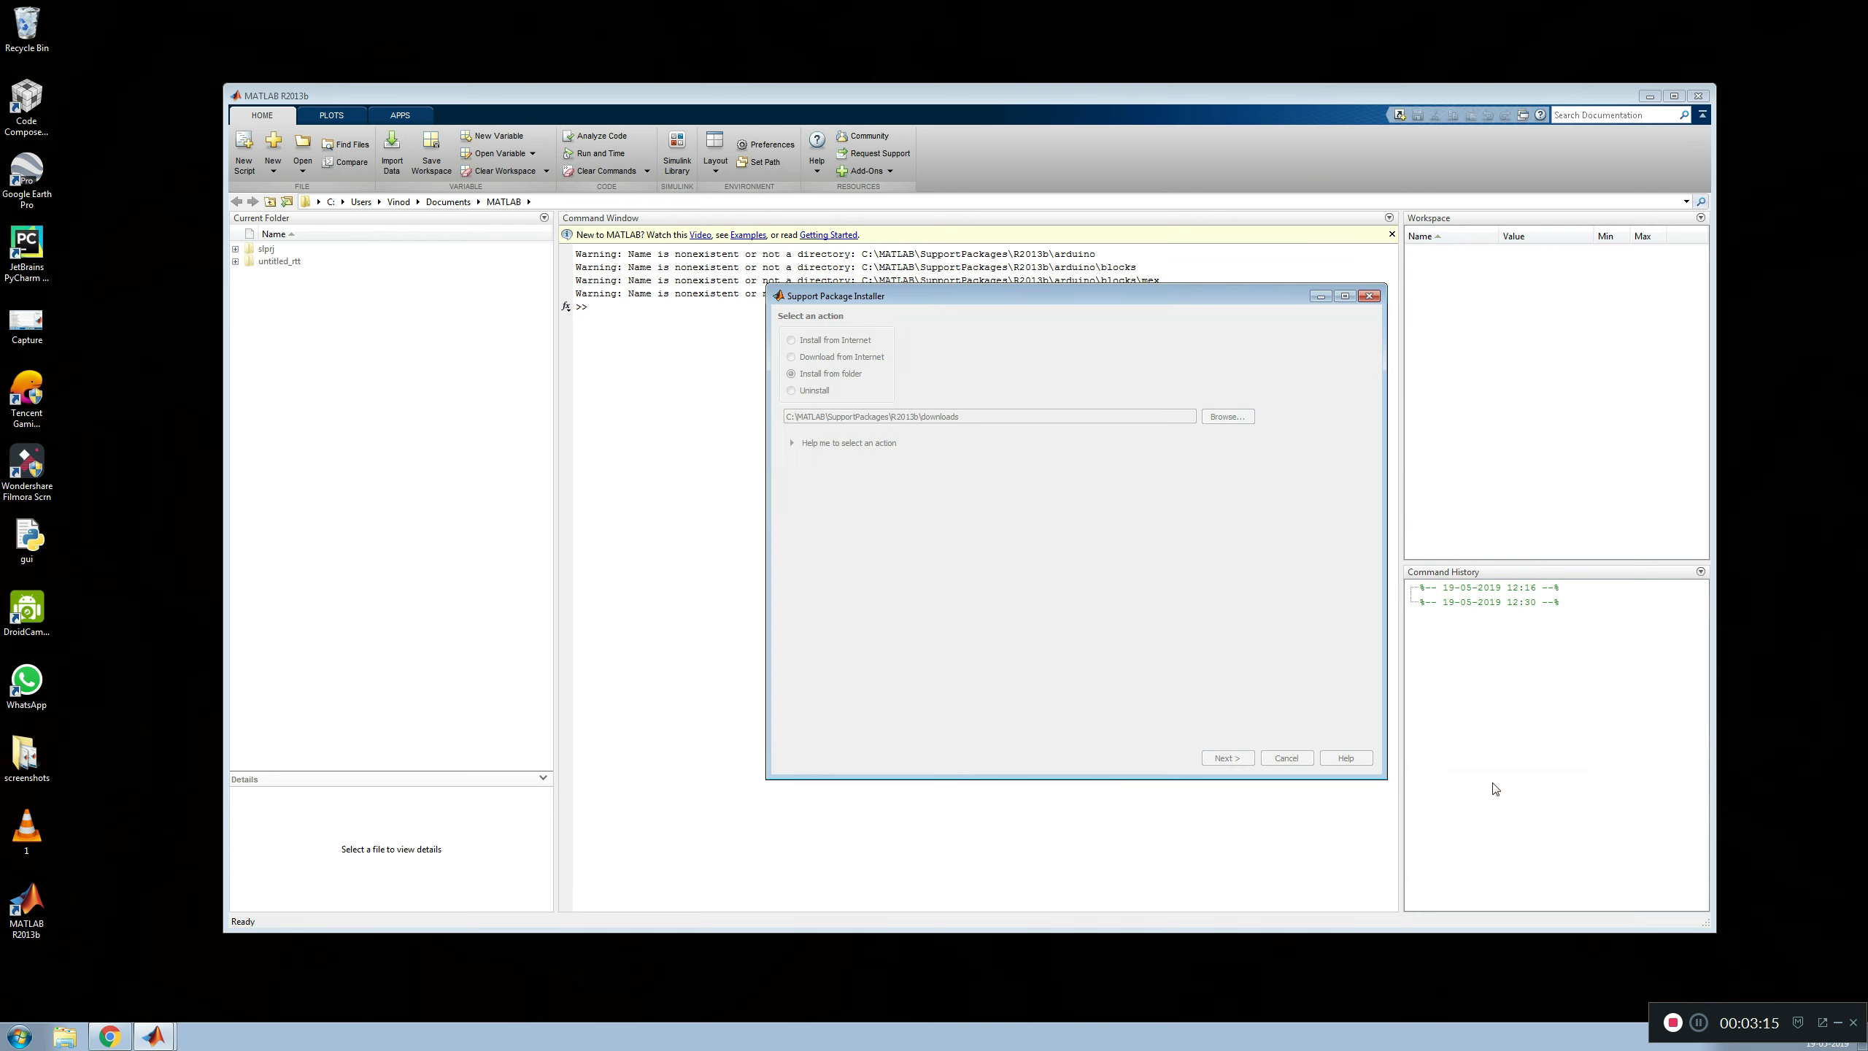
- Install the Arduino support package, accepting the MathWorks license agreement, and finish the installer without showing the package examples
{"action": "left_click", "coordinate": [1248, 762]}
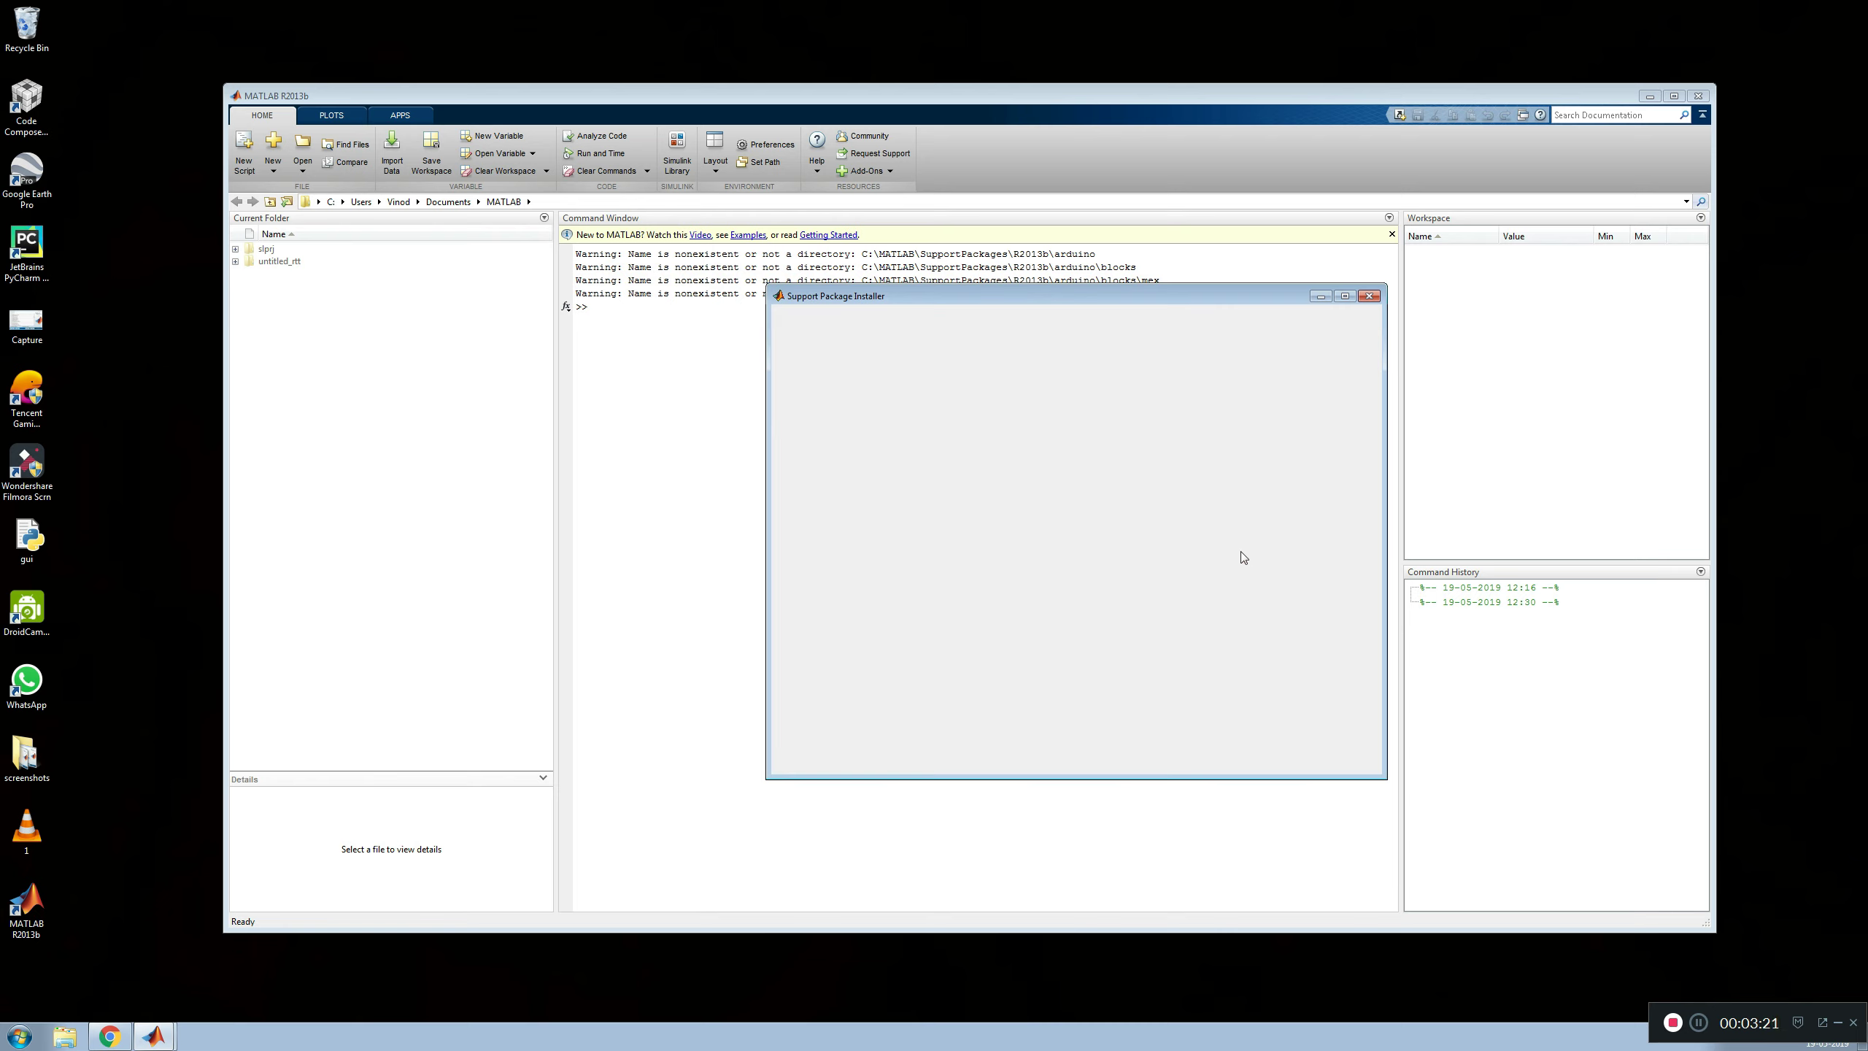
{"action": "left_click", "coordinate": [1221, 759]}
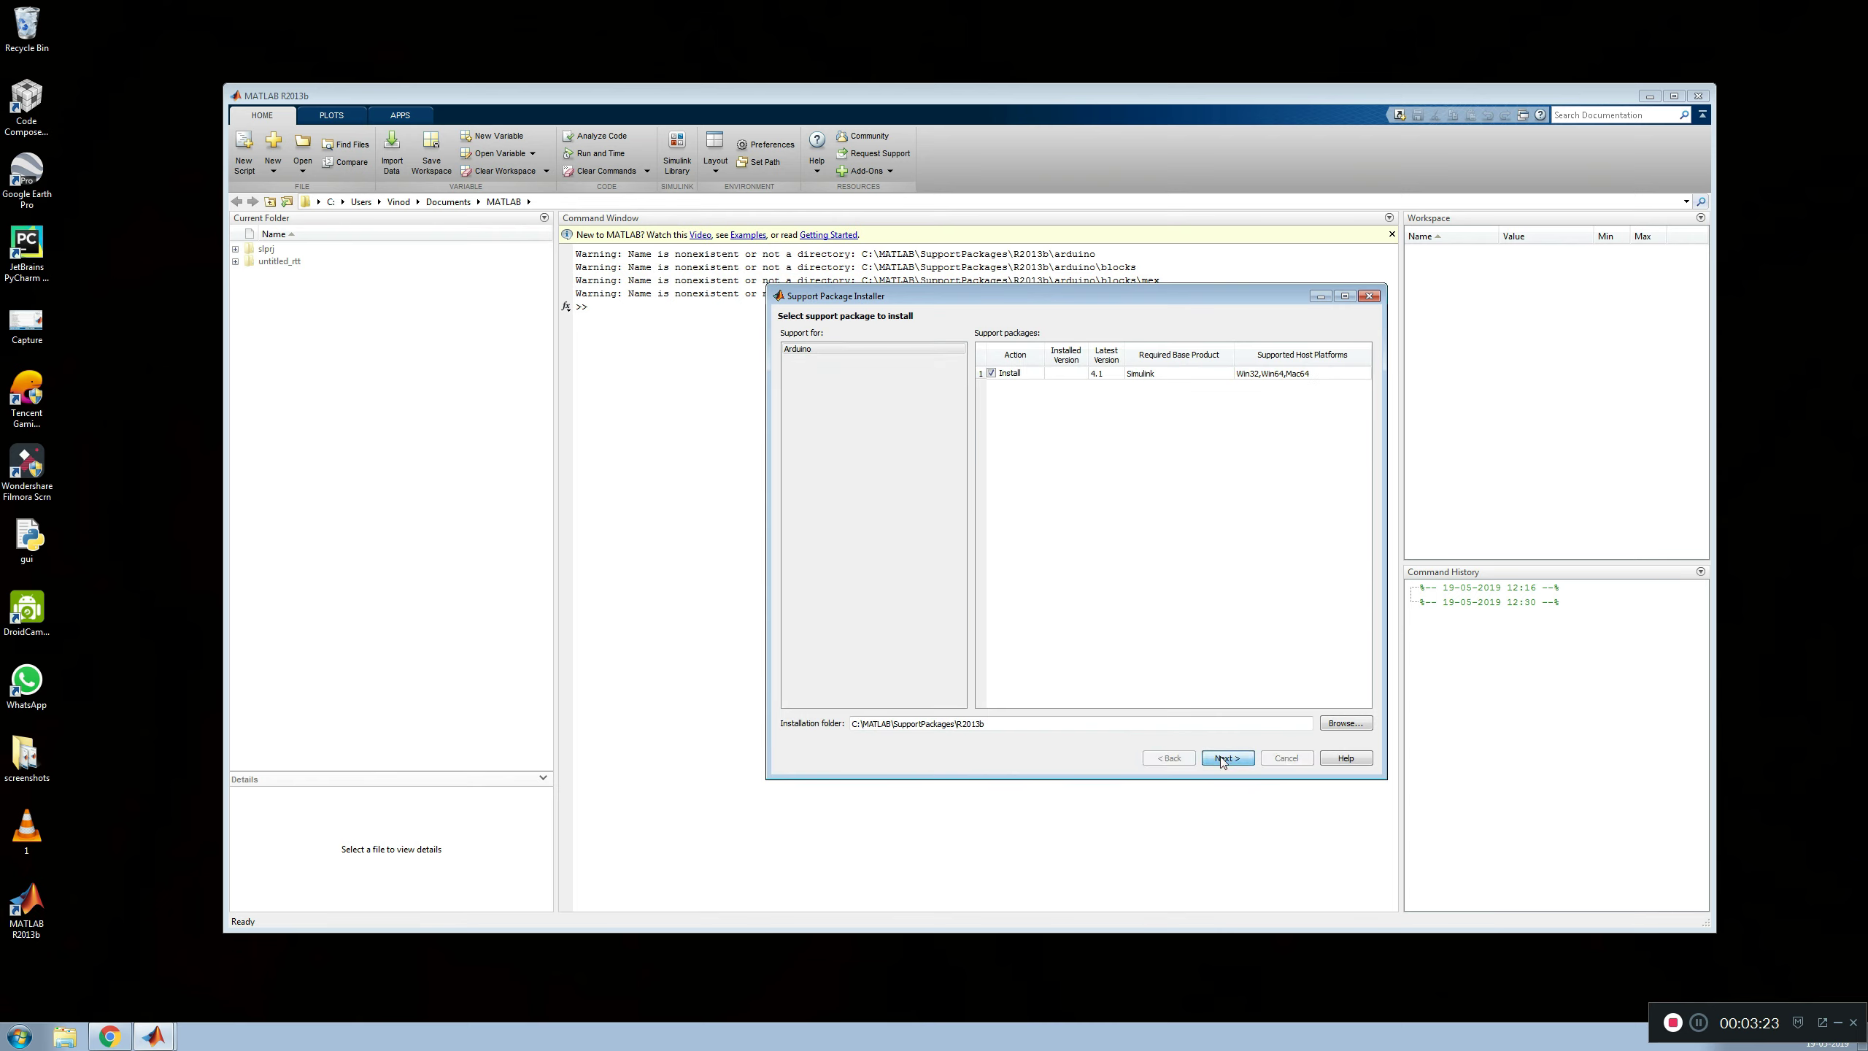
{"action": "left_click", "coordinate": [792, 739]}
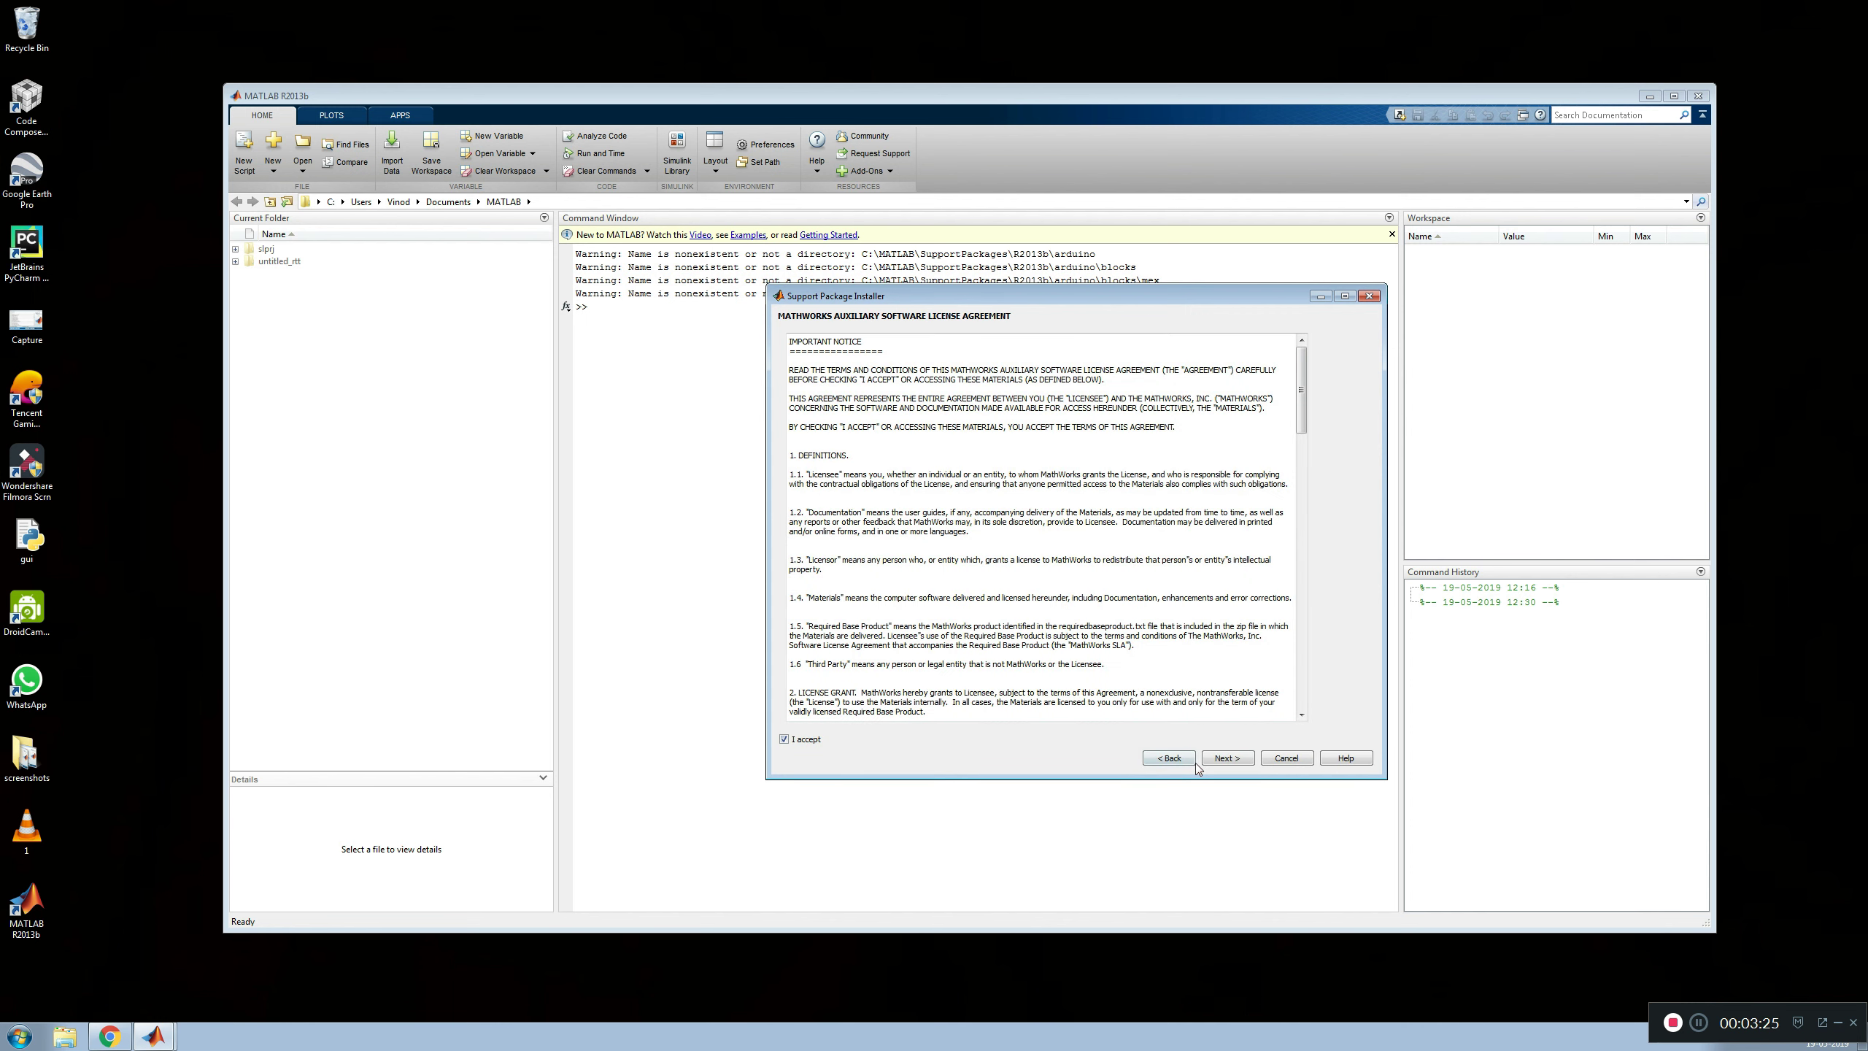
{"action": "left_click", "coordinate": [1225, 760]}
{"action": "left_click", "coordinate": [1224, 759]}
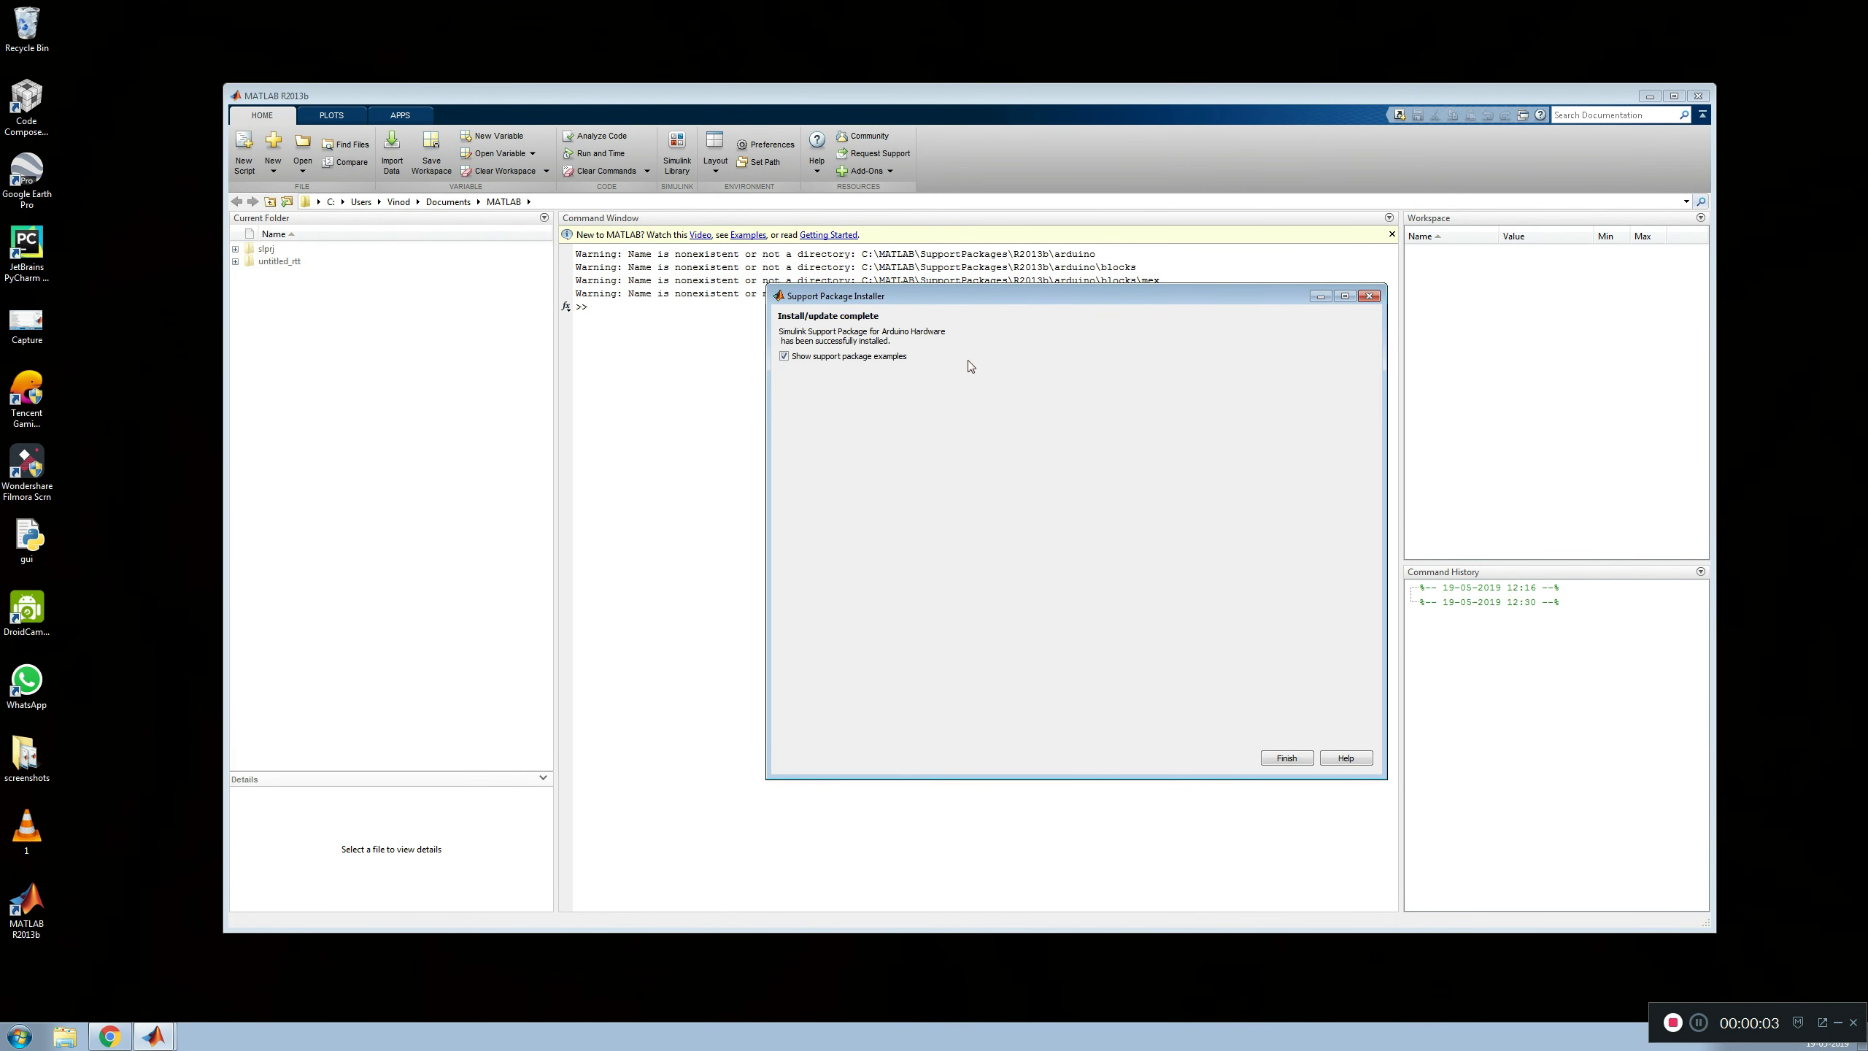
{"action": "left_click", "coordinate": [784, 356]}
{"action": "left_click", "coordinate": [1285, 758]}
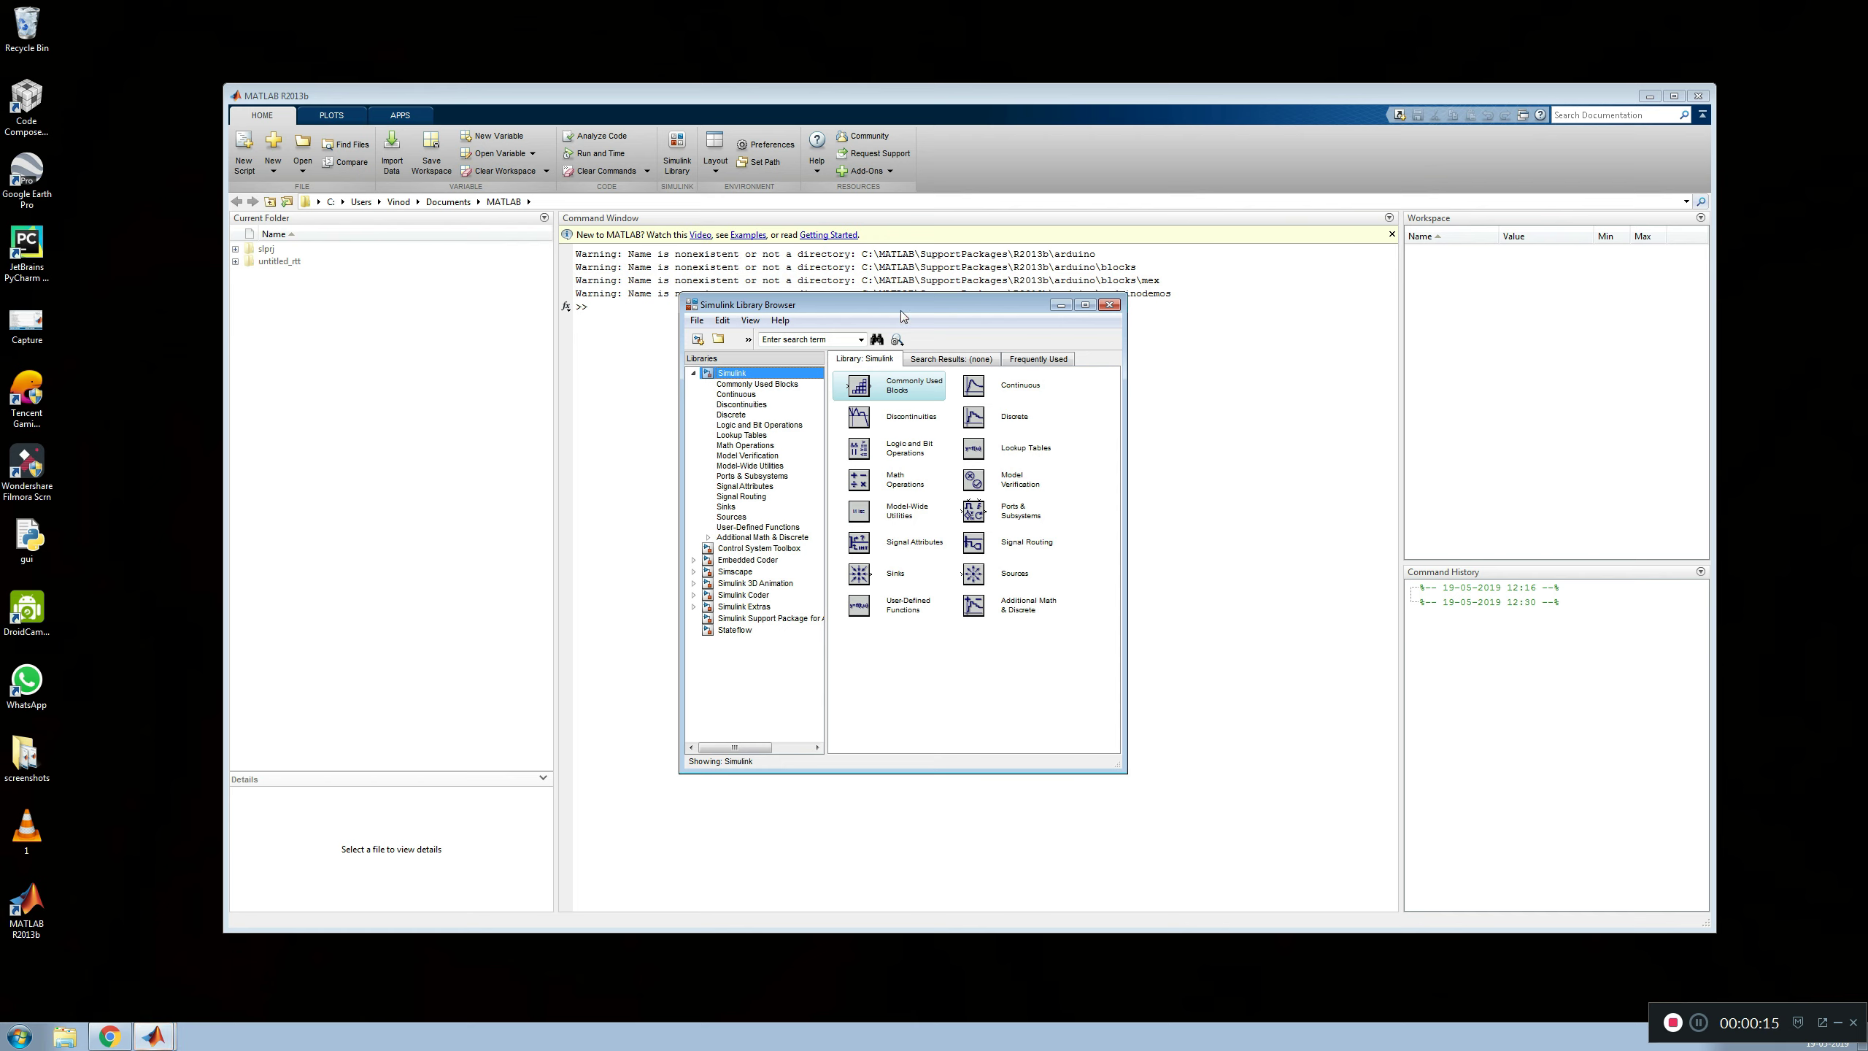
- Show the Simulink Support Package for Arduino Hardware library in the Simulink Library Browser, with the window and library tree widened
{"action": "left_click_drag", "start_coordinate": [903, 310], "coordinate": [1044, 283]}
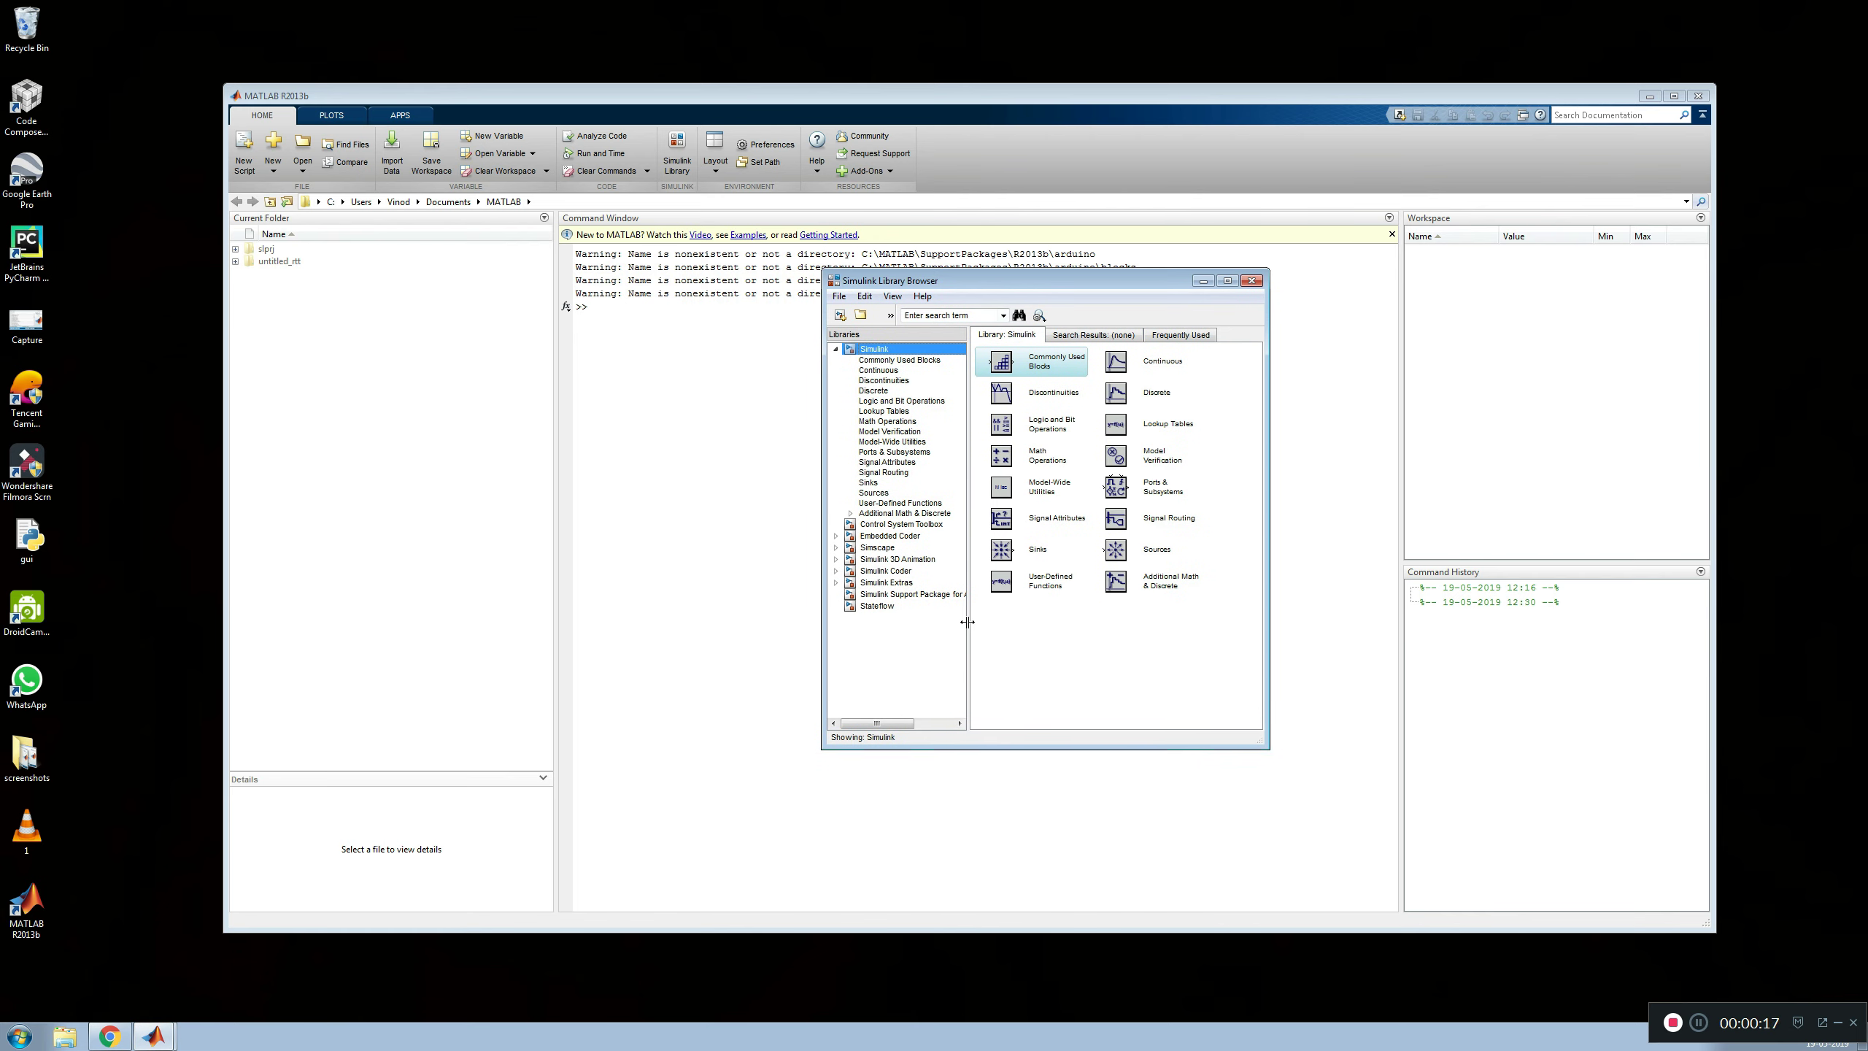
{"action": "left_click_drag", "start_coordinate": [968, 626], "coordinate": [1073, 635]}
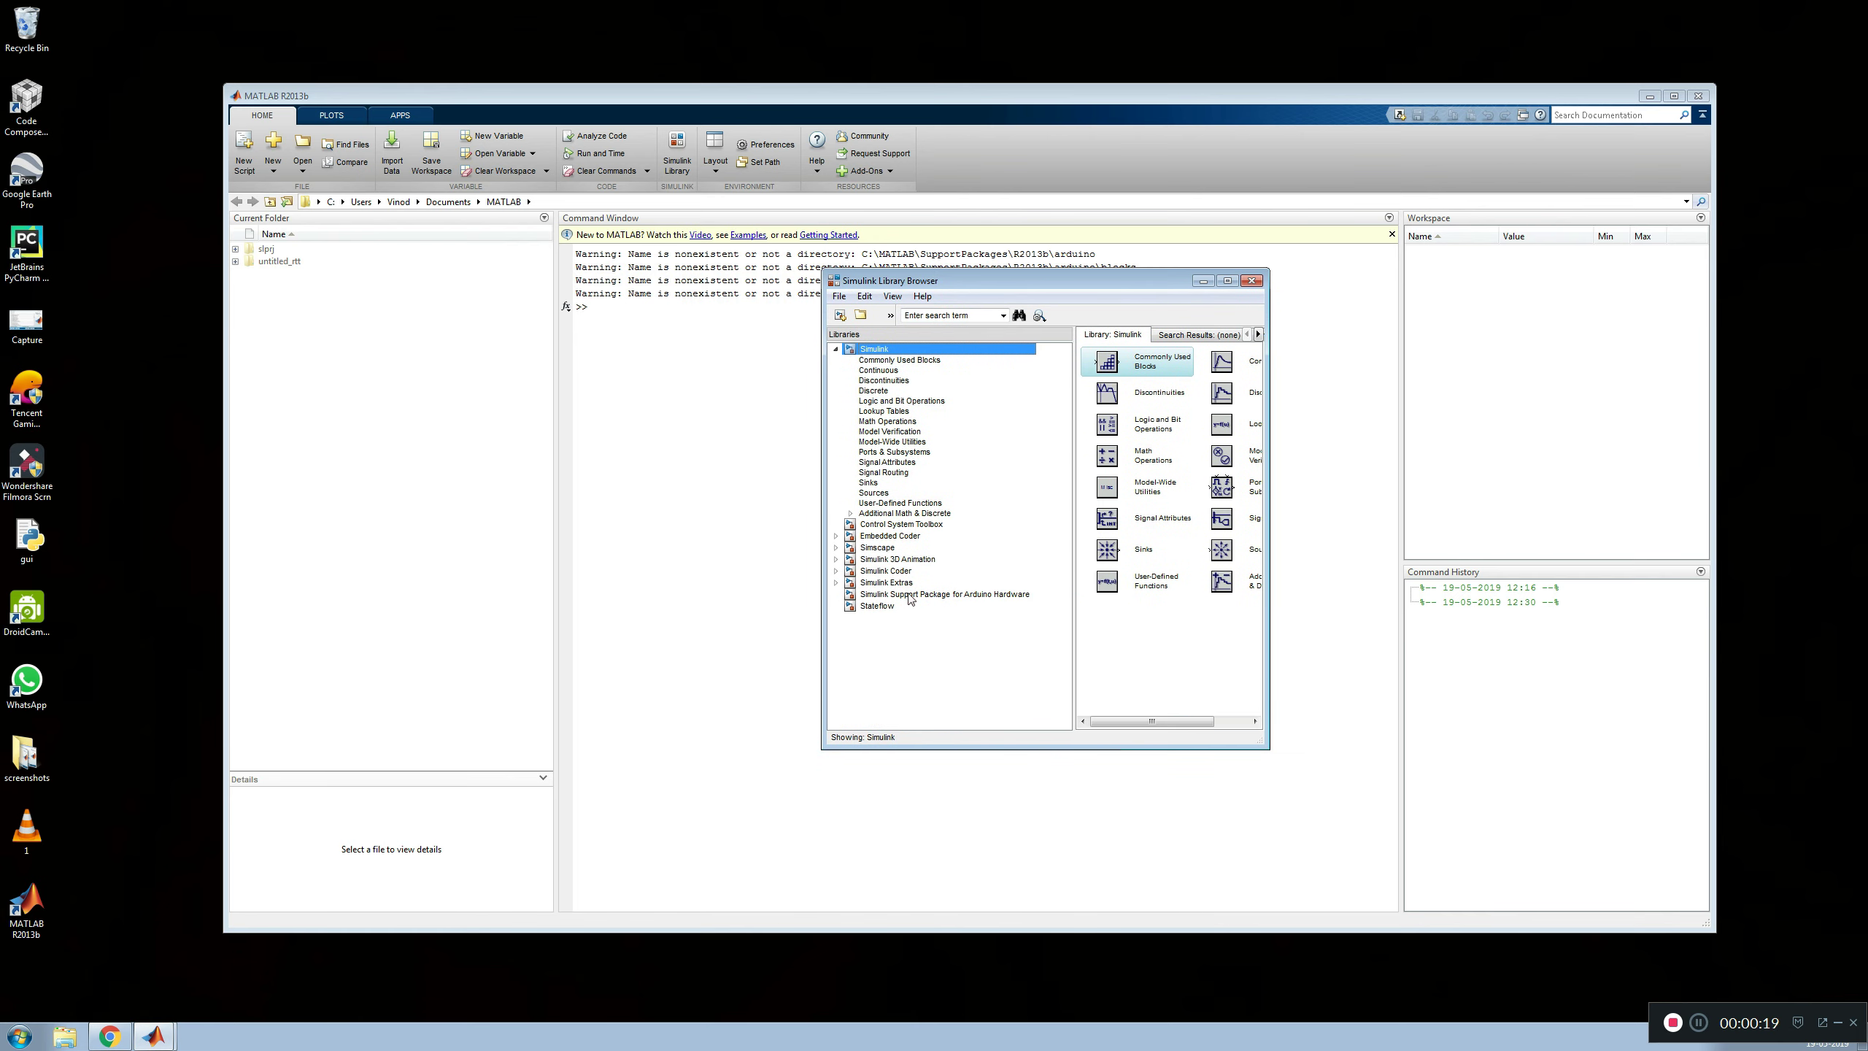
{"action": "left_click", "coordinate": [972, 597]}
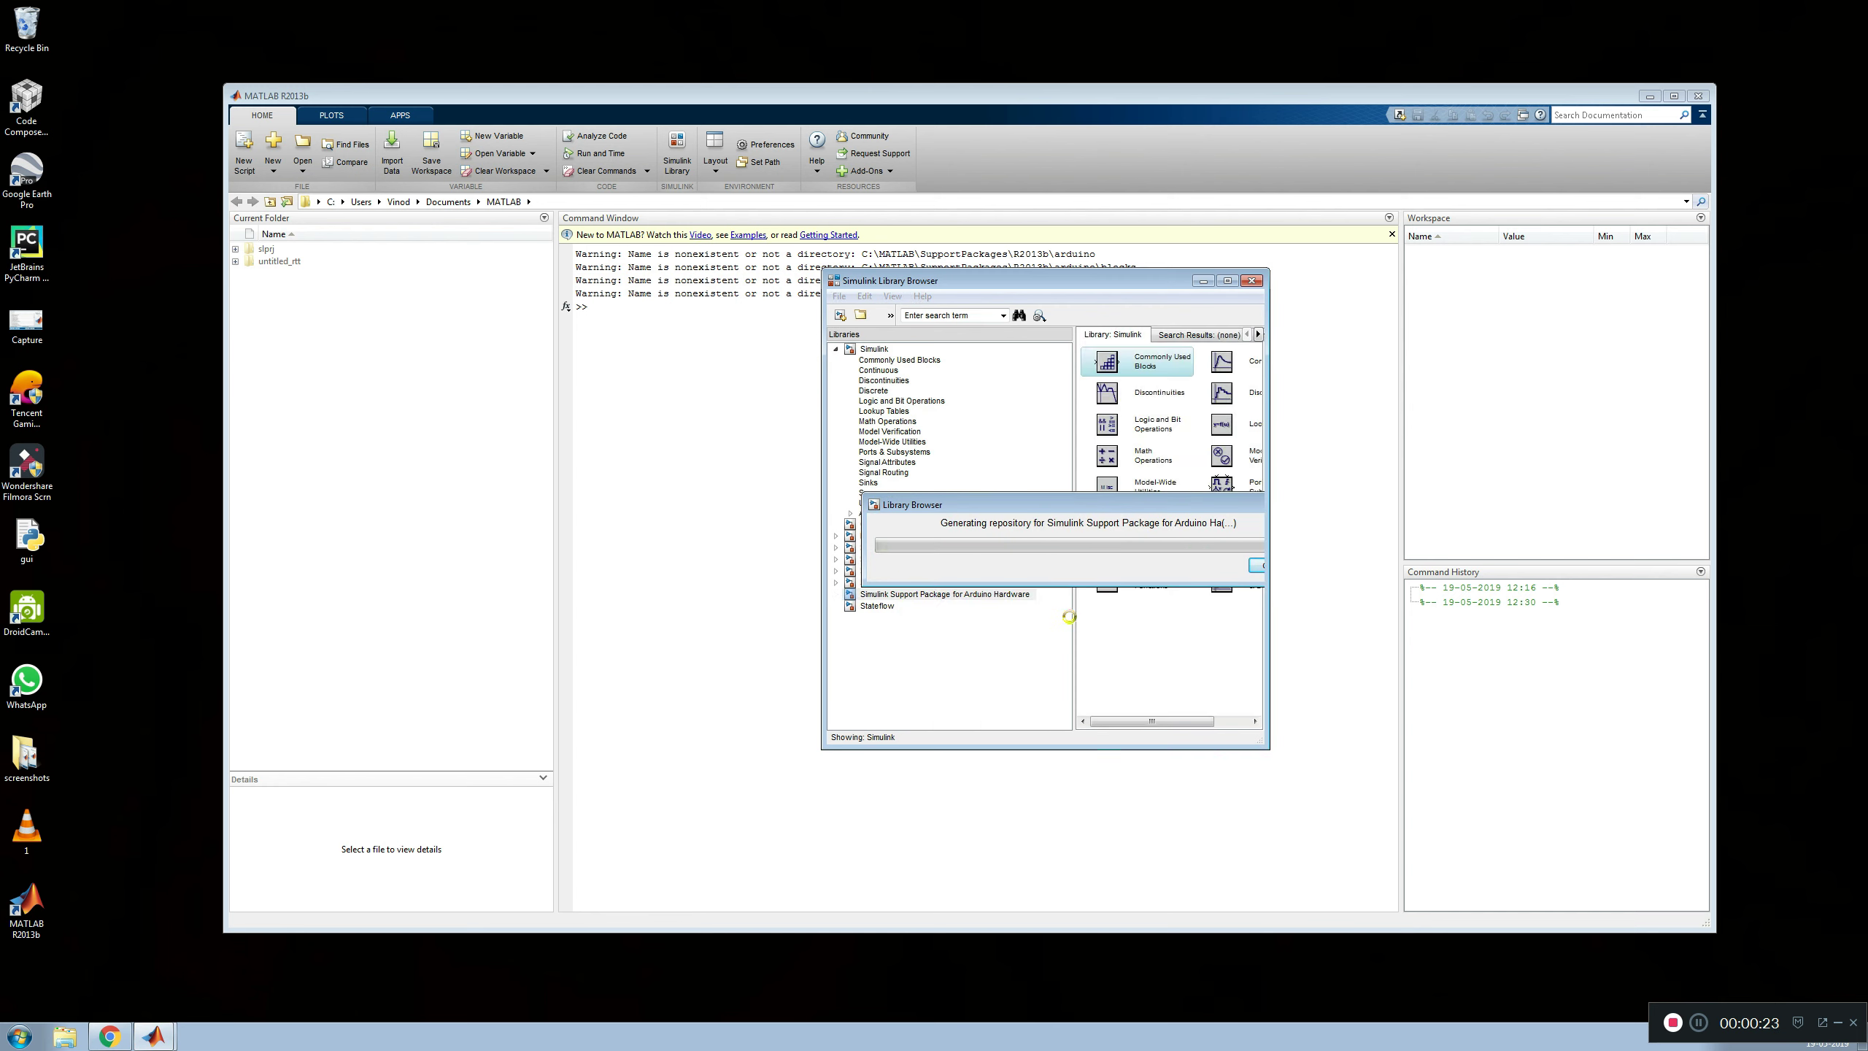
{"action": "left_click_drag", "start_coordinate": [1075, 622], "coordinate": [983, 611]}
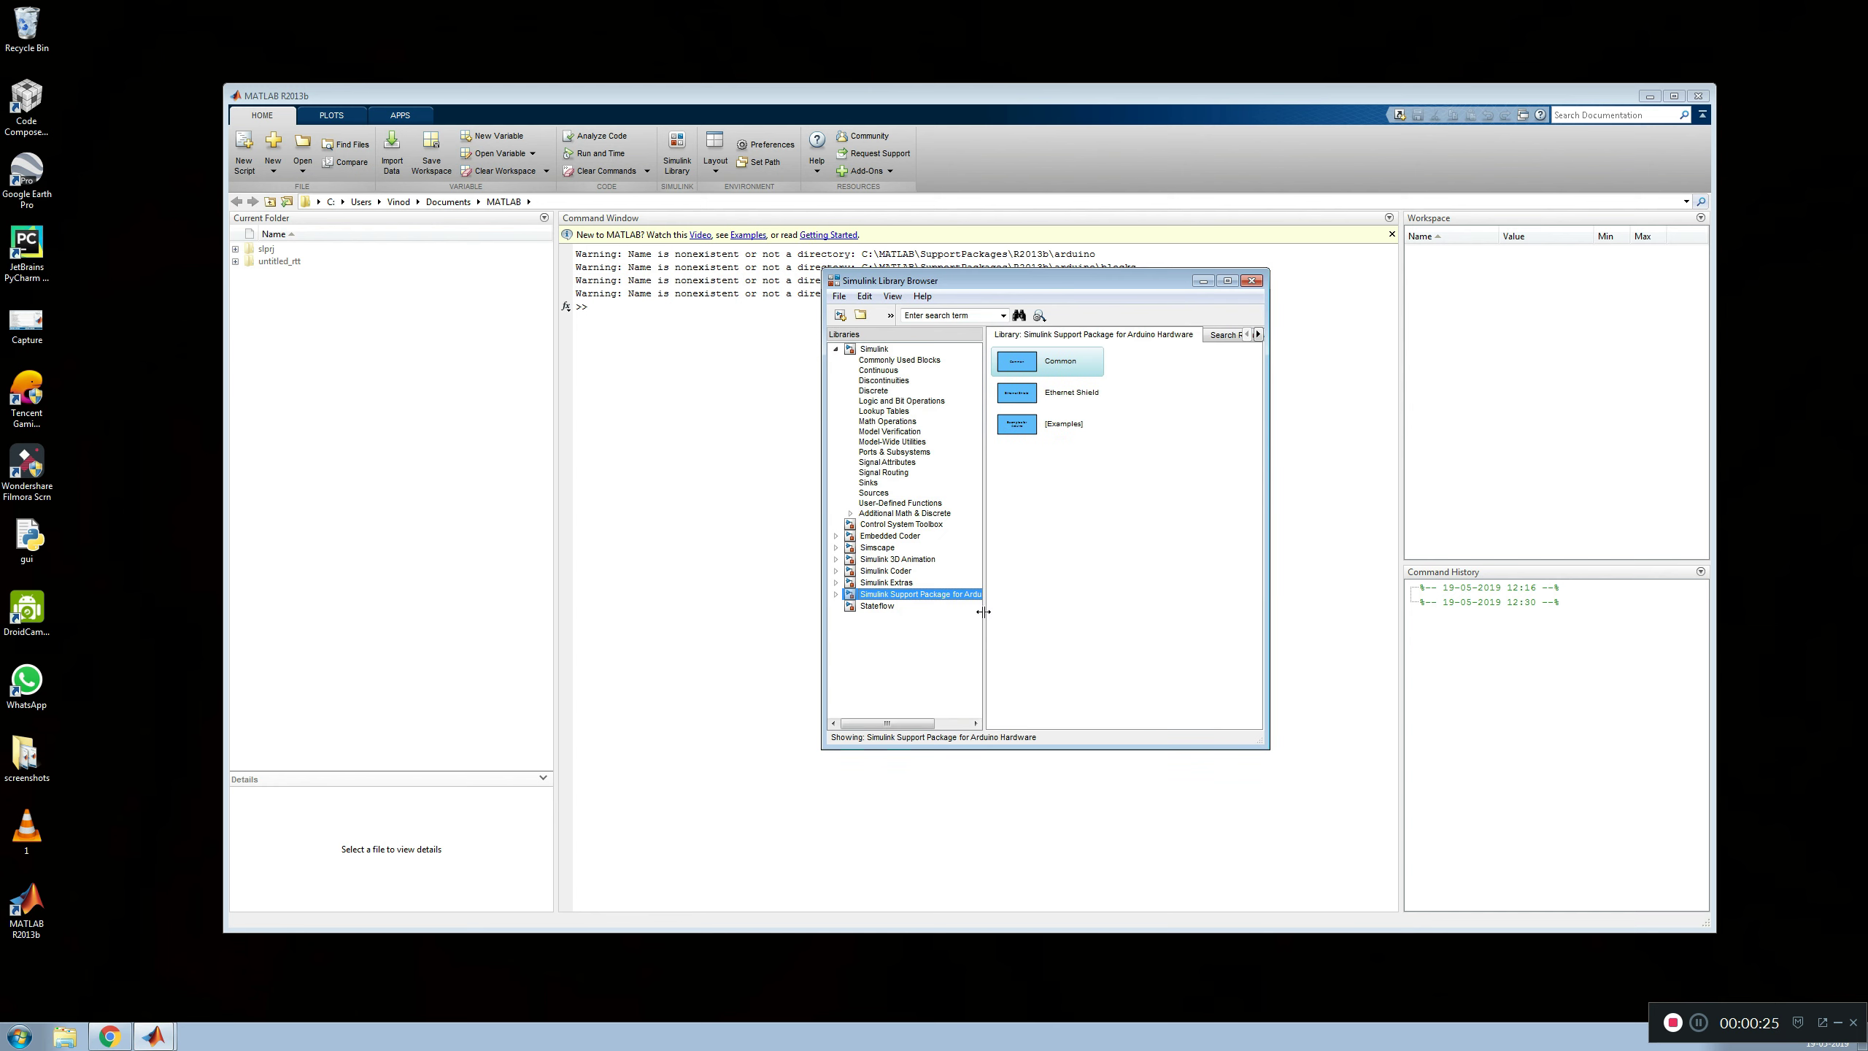
{"action": "left_click_drag", "start_coordinate": [822, 630], "coordinate": [632, 629]}
{"action": "left_click_drag", "start_coordinate": [794, 624], "coordinate": [866, 625]}
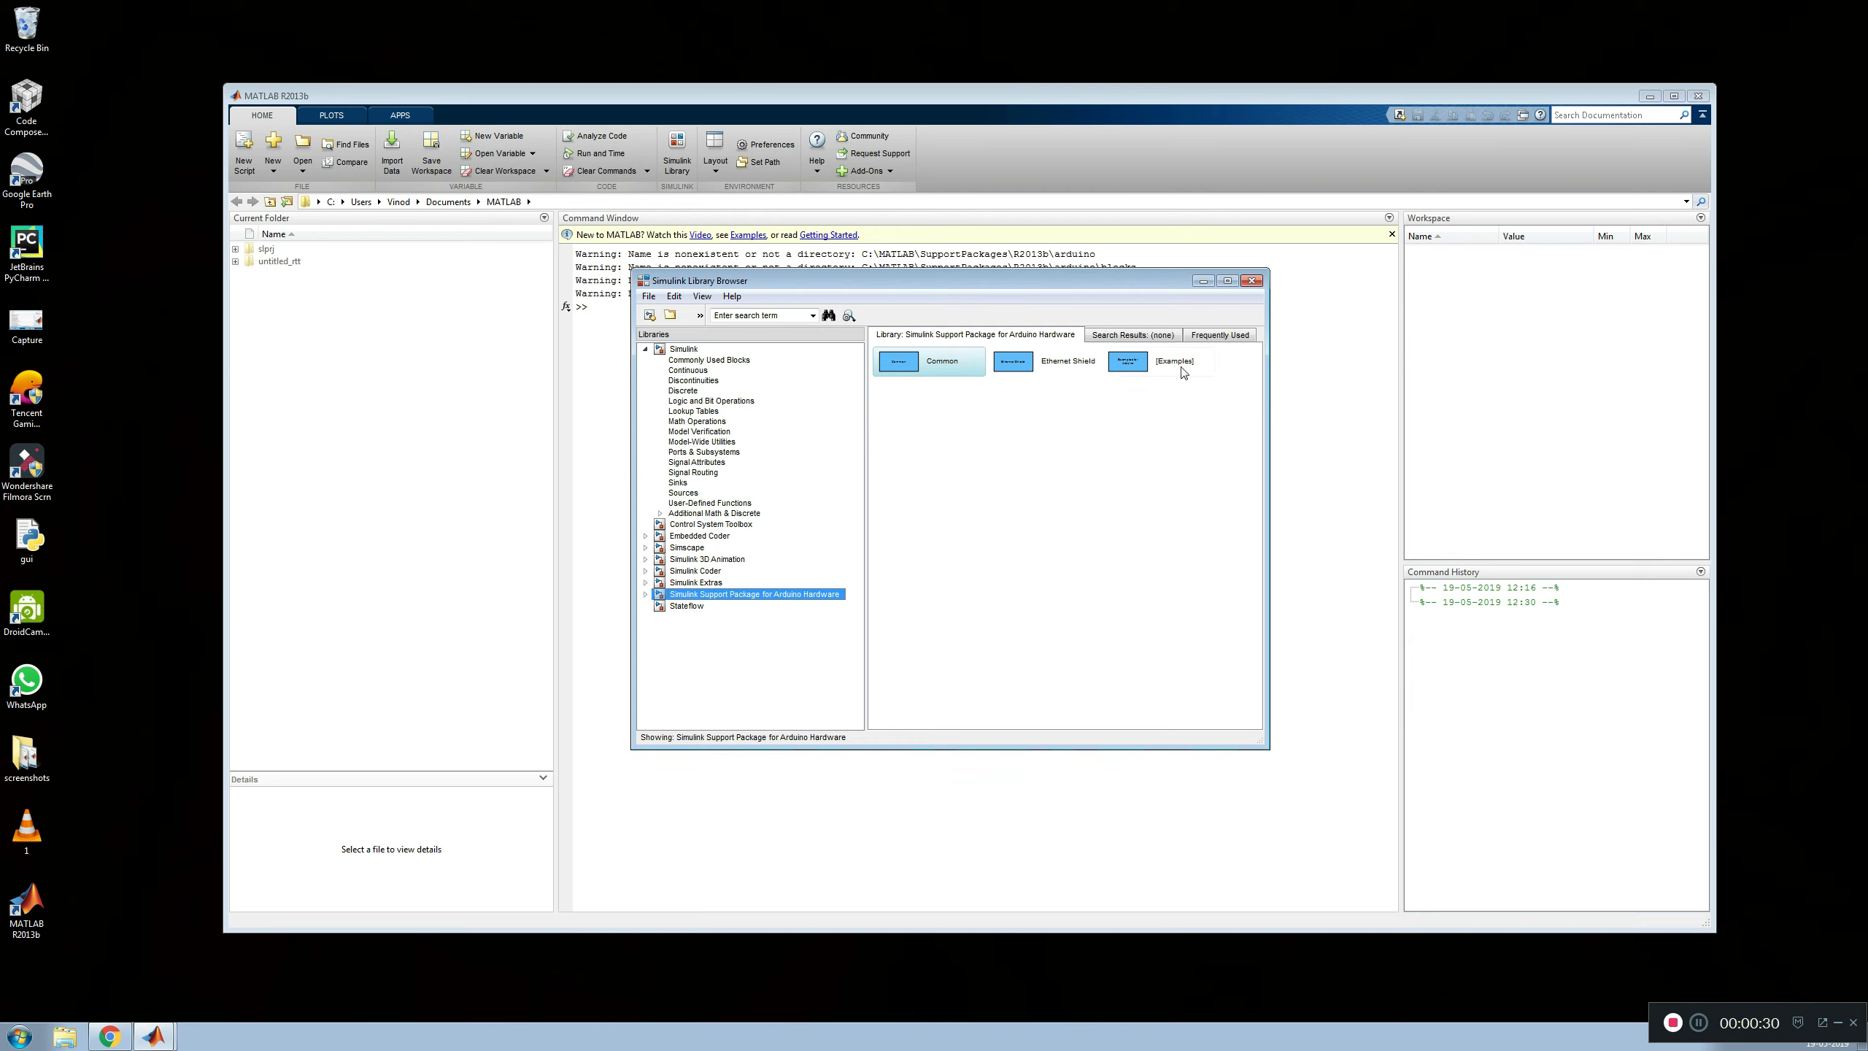
- Examine the Digital Output, PWM, Digital Input and Analog Input blocks in the Arduino library's Common group and close the Library Browser
{"action": "double_click", "coordinate": [946, 375]}
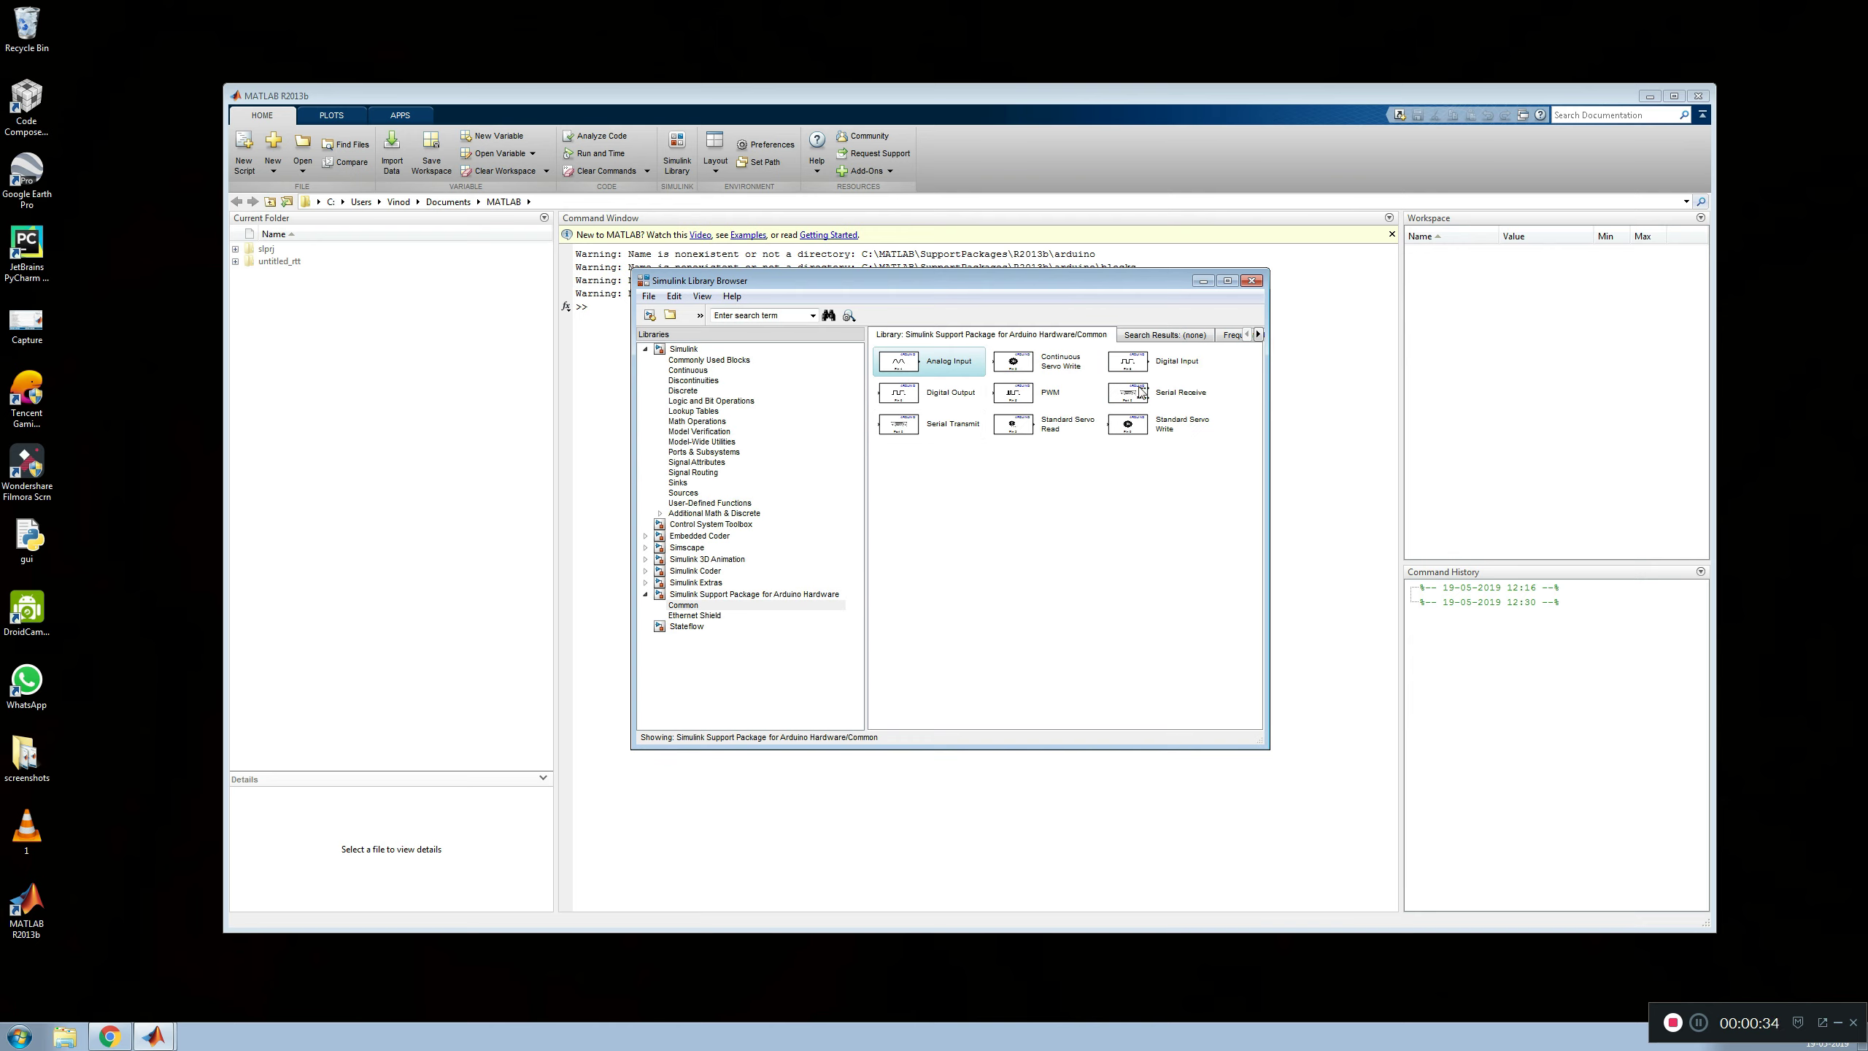
{"action": "left_click", "coordinate": [954, 395]}
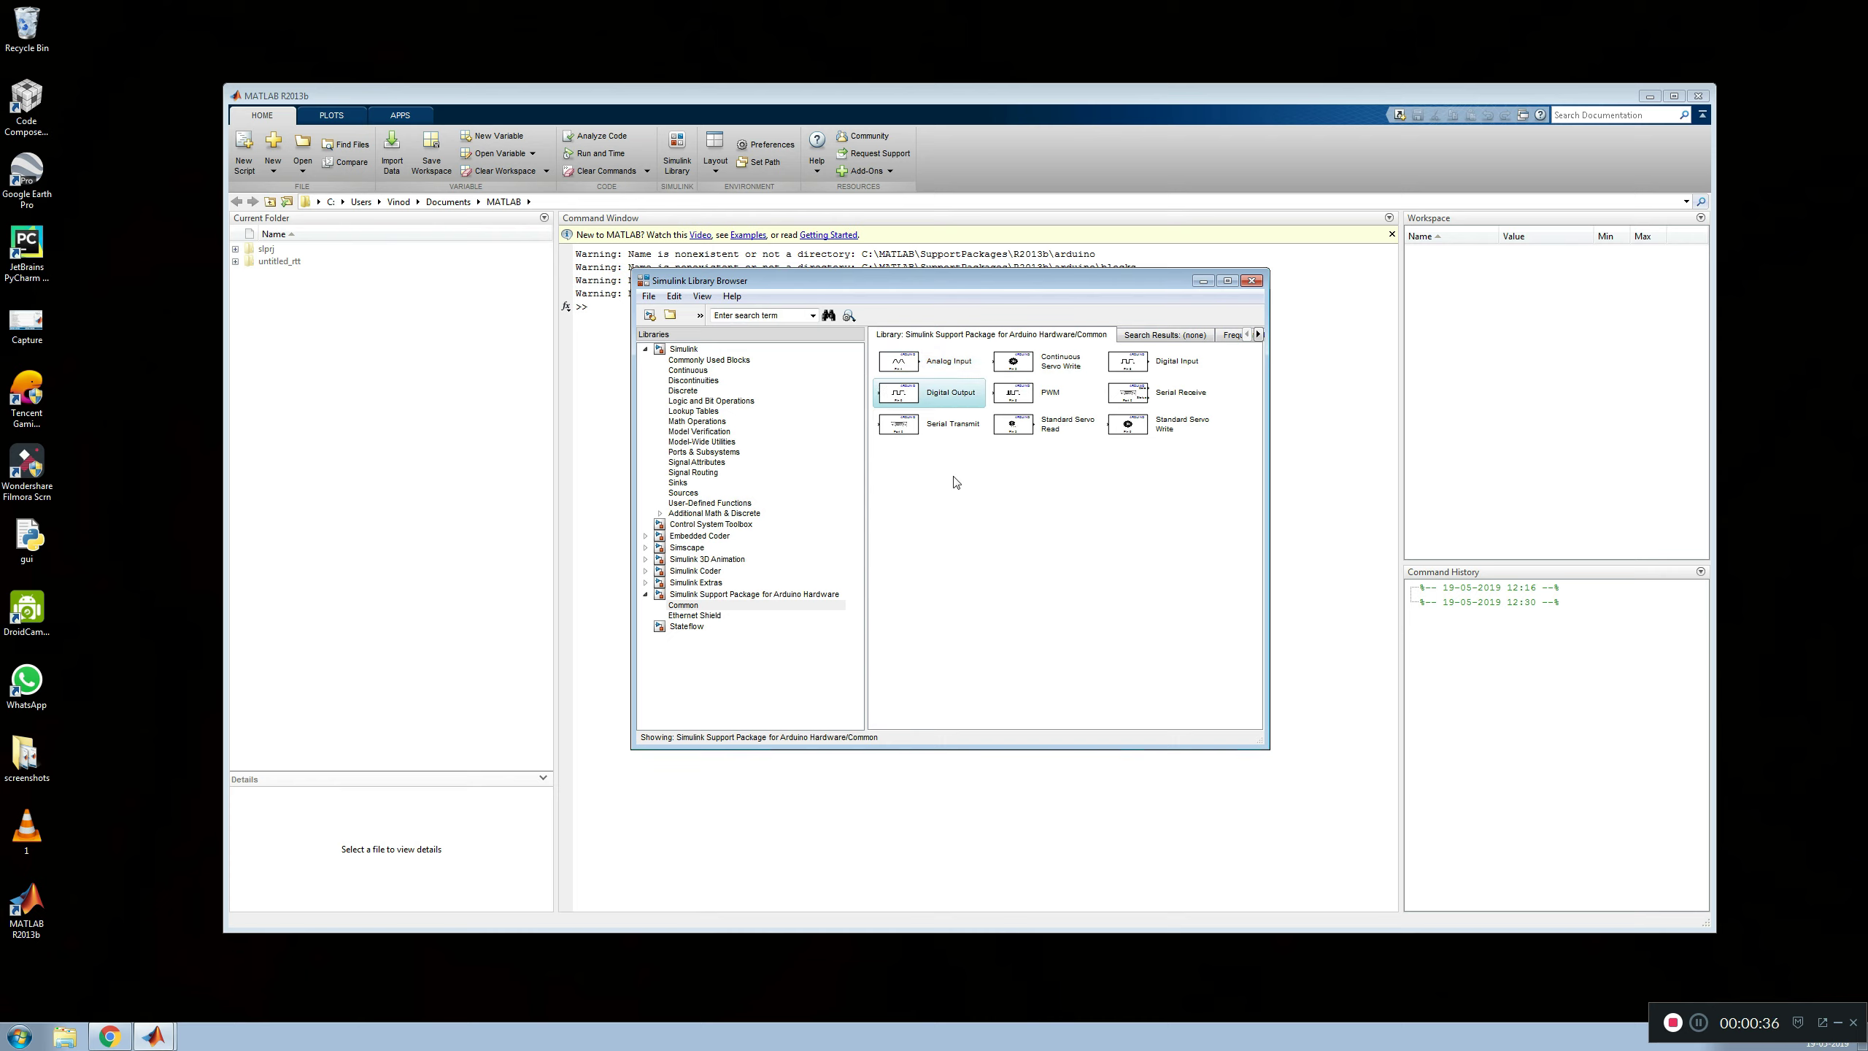
{"action": "left_click", "coordinate": [1059, 391]}
{"action": "left_click", "coordinate": [1160, 376]}
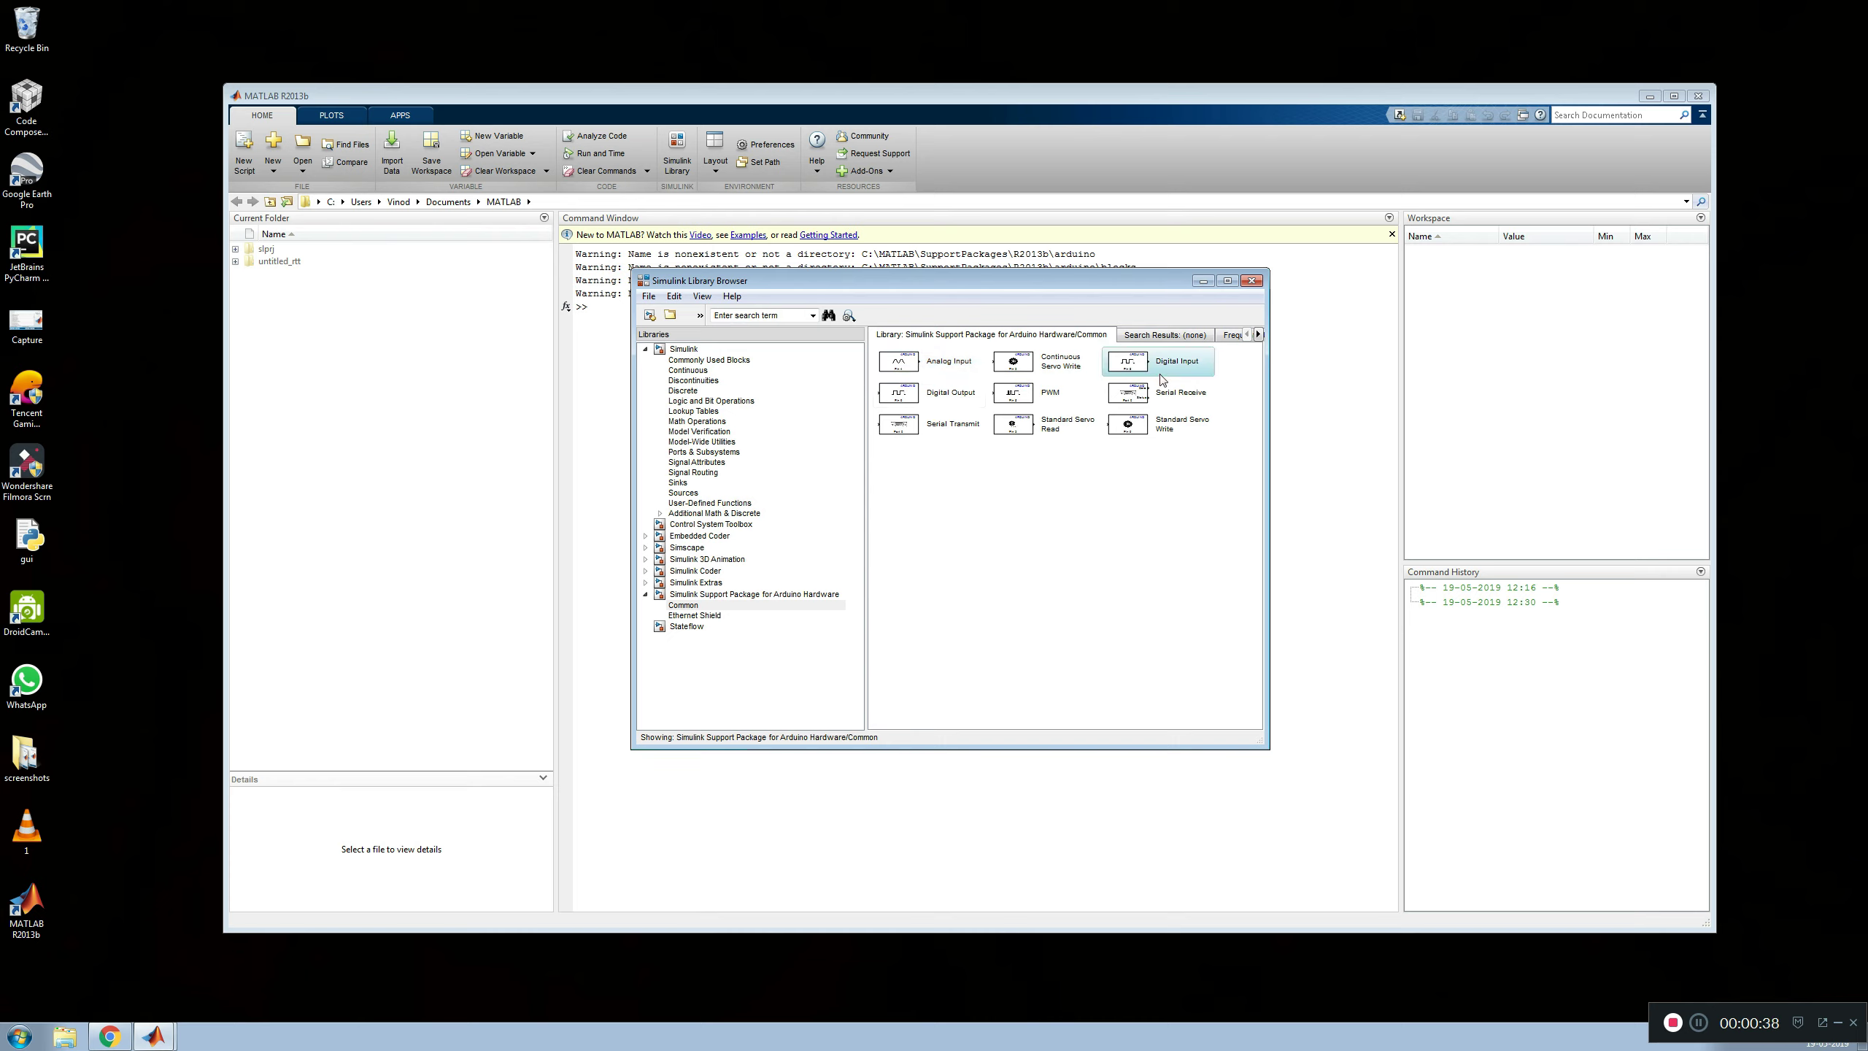
{"action": "left_click", "coordinate": [971, 375]}
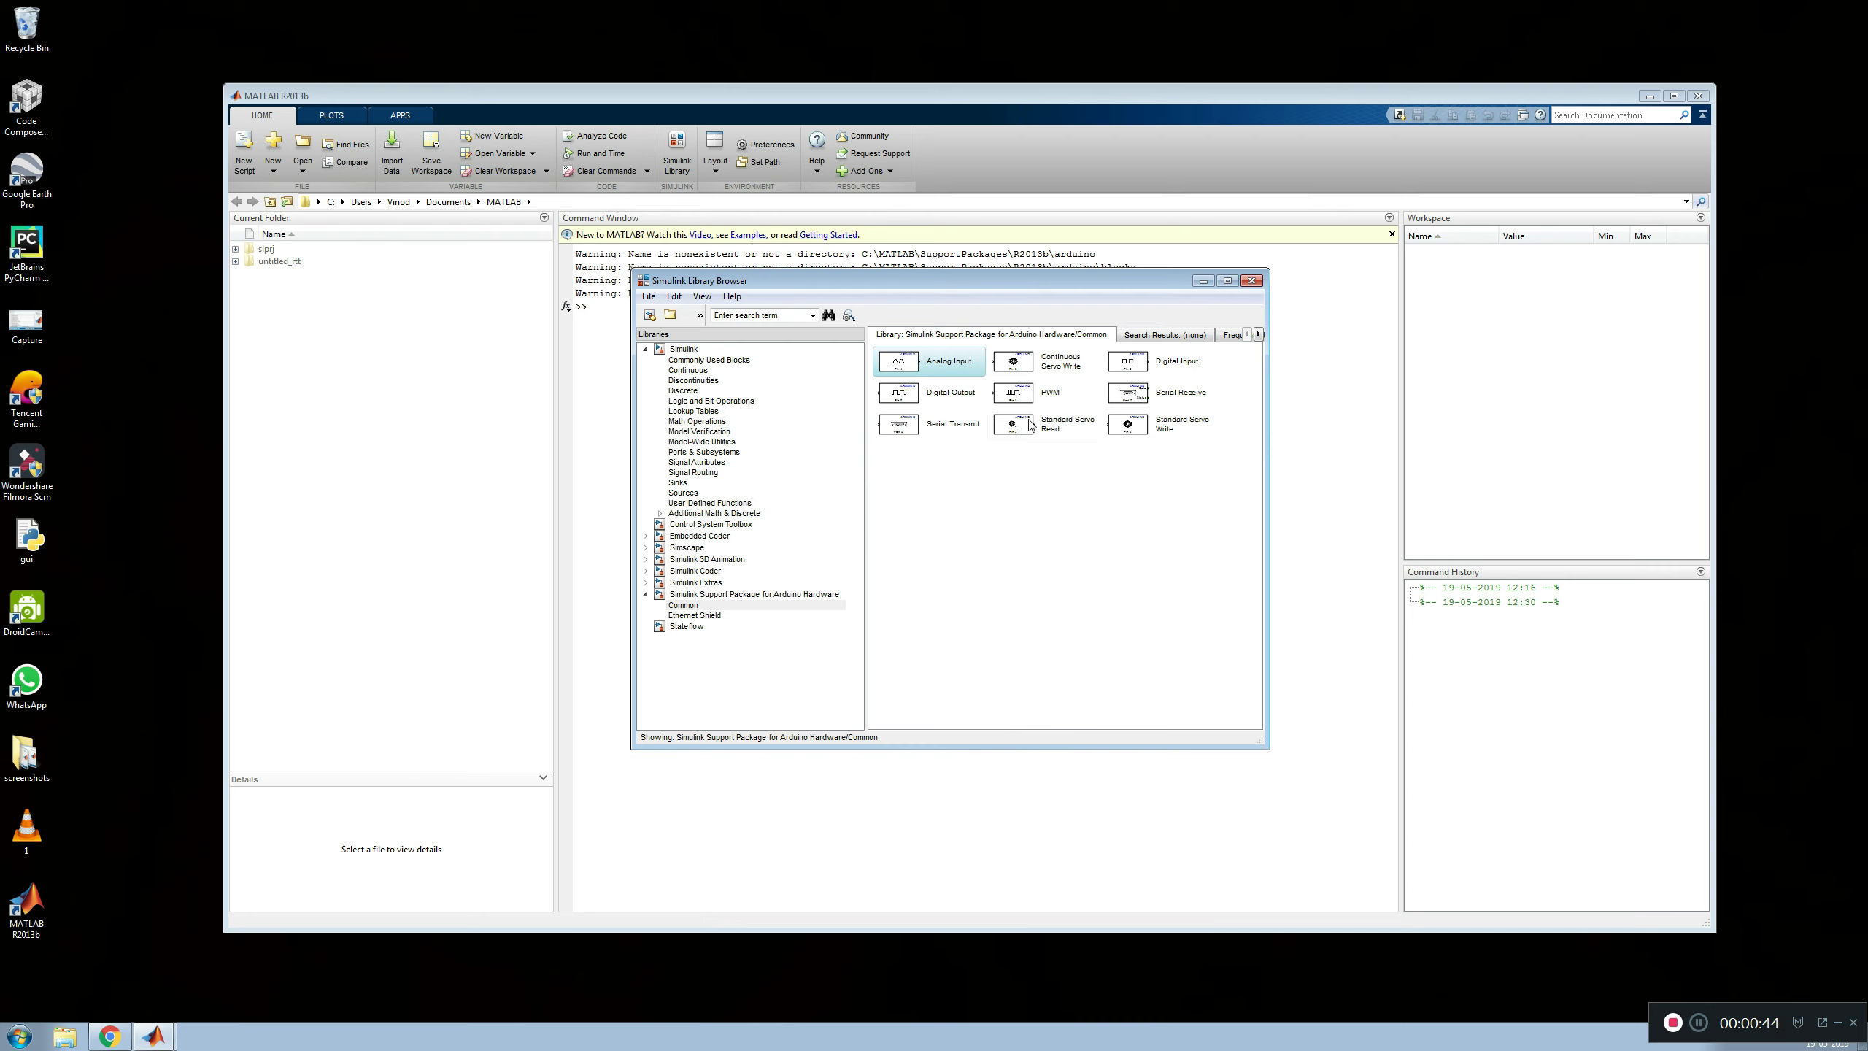
{"action": "left_click", "coordinate": [1252, 281]}
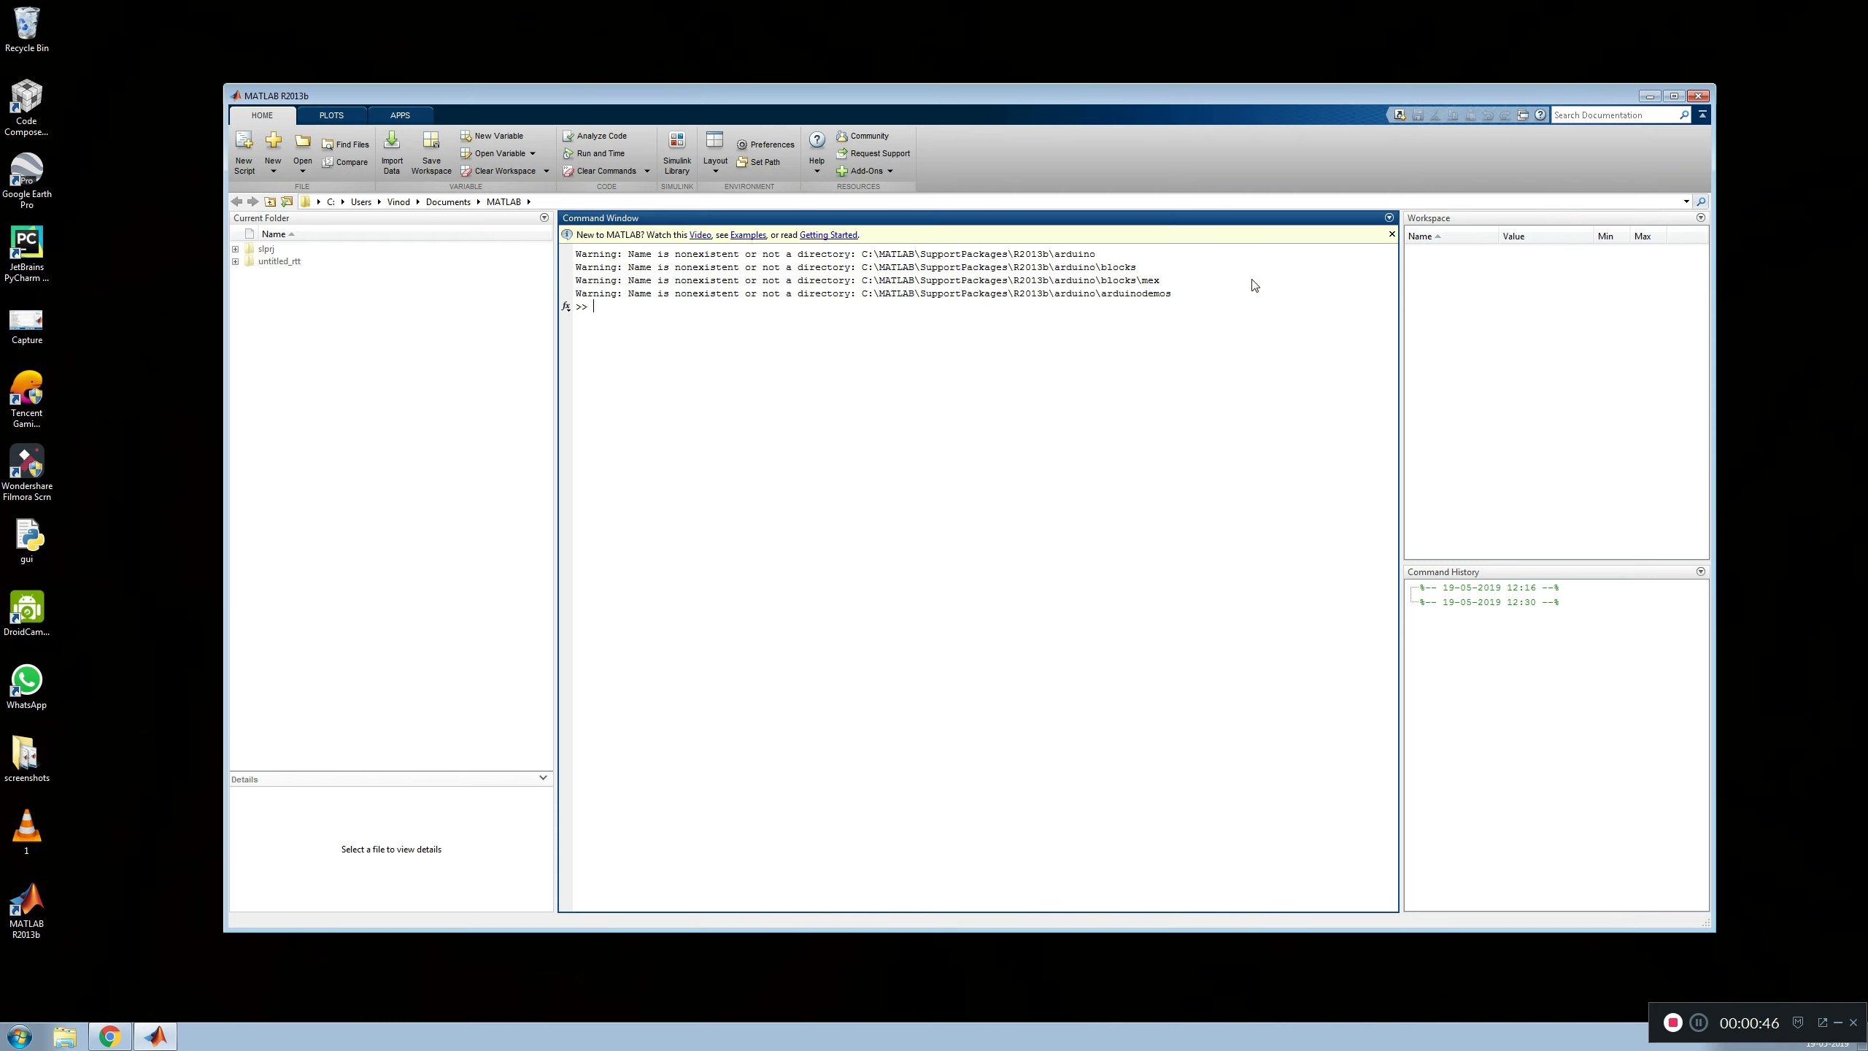